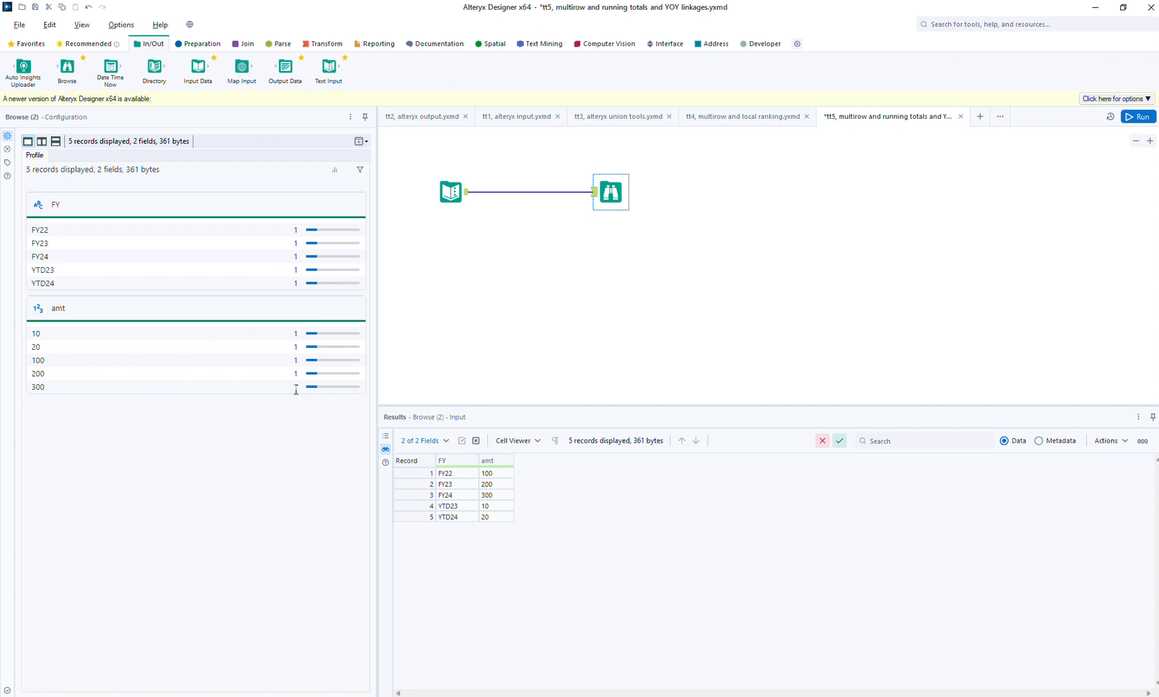
- Add a Running Total tool fed by the text input, placed below the Browse tool, and create a running total of amt
click(465, 191)
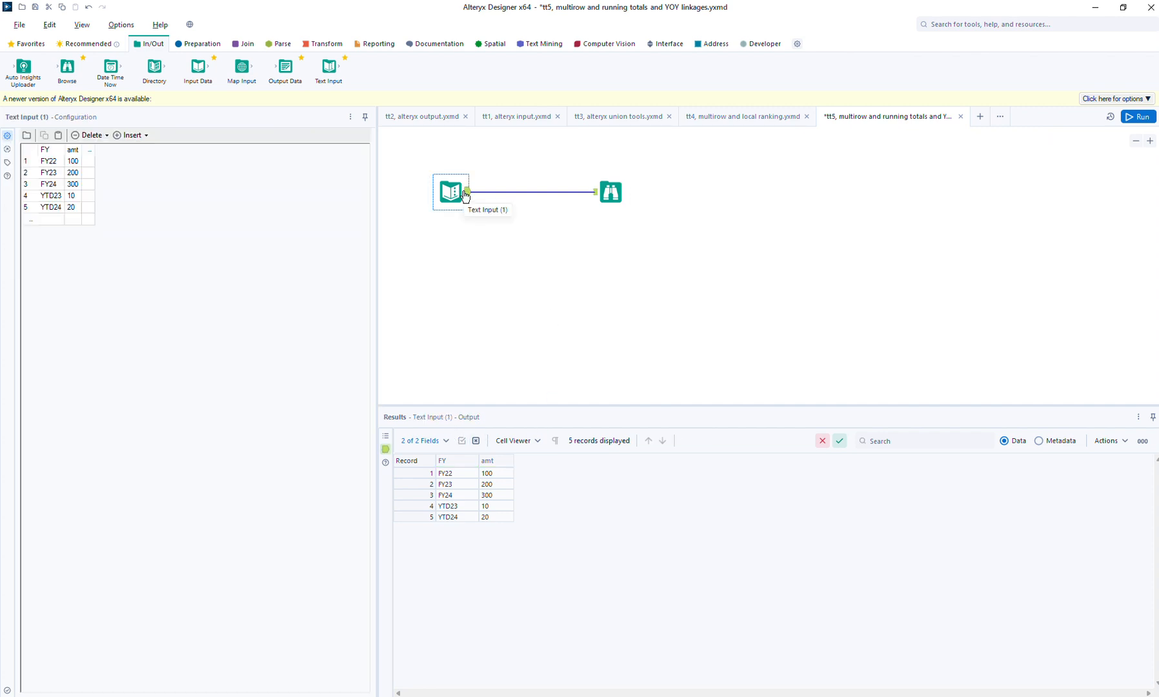
click(611, 190)
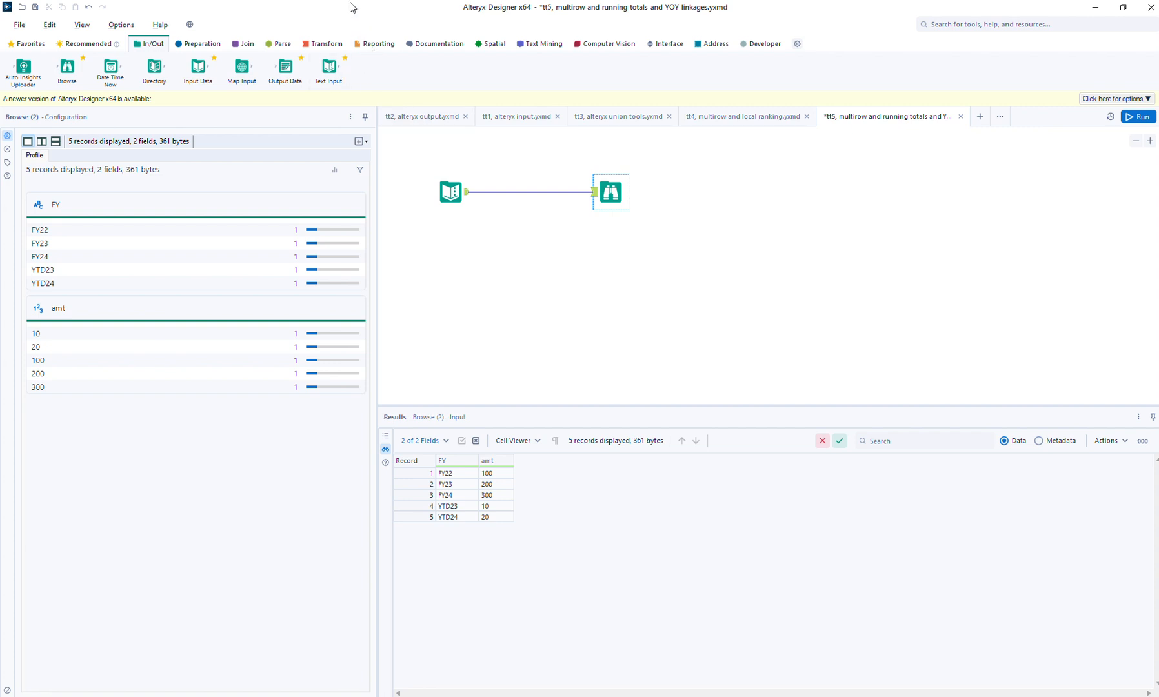
click(326, 43)
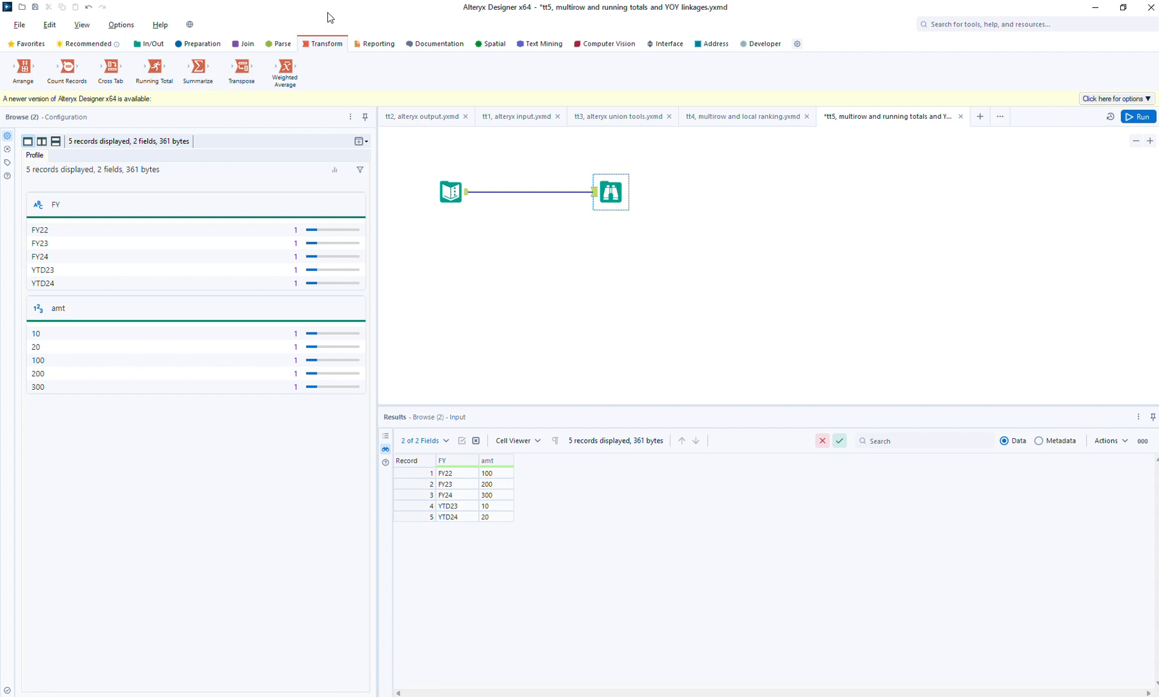
drag(148, 71, 604, 257)
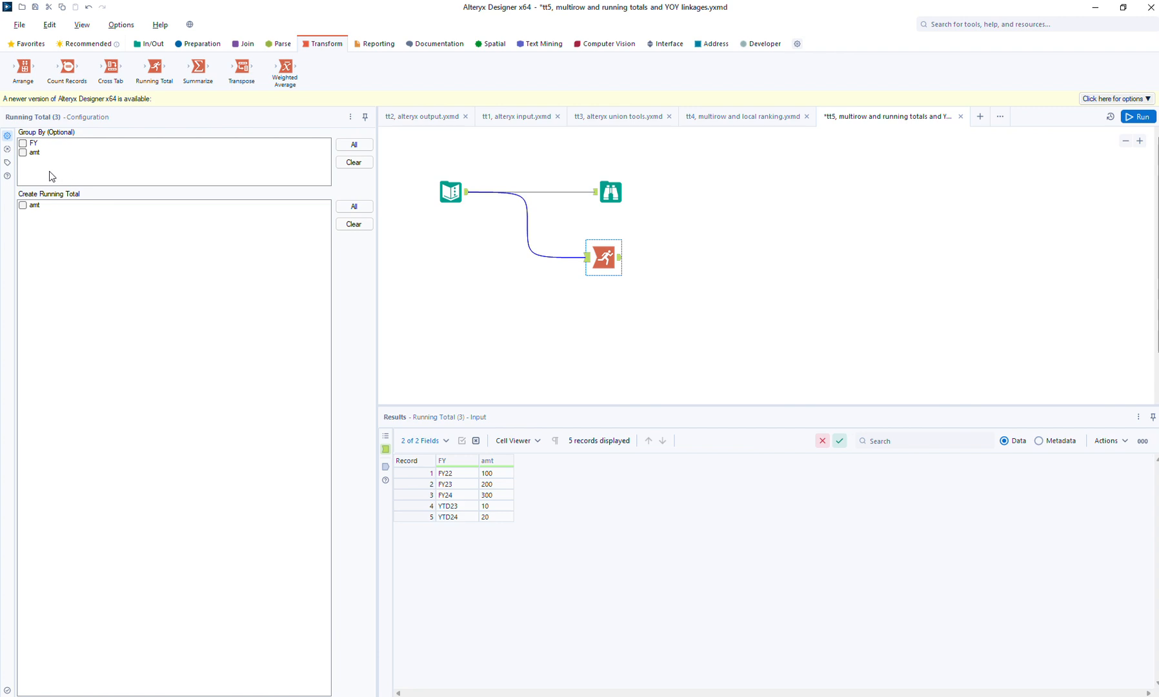
click(36, 205)
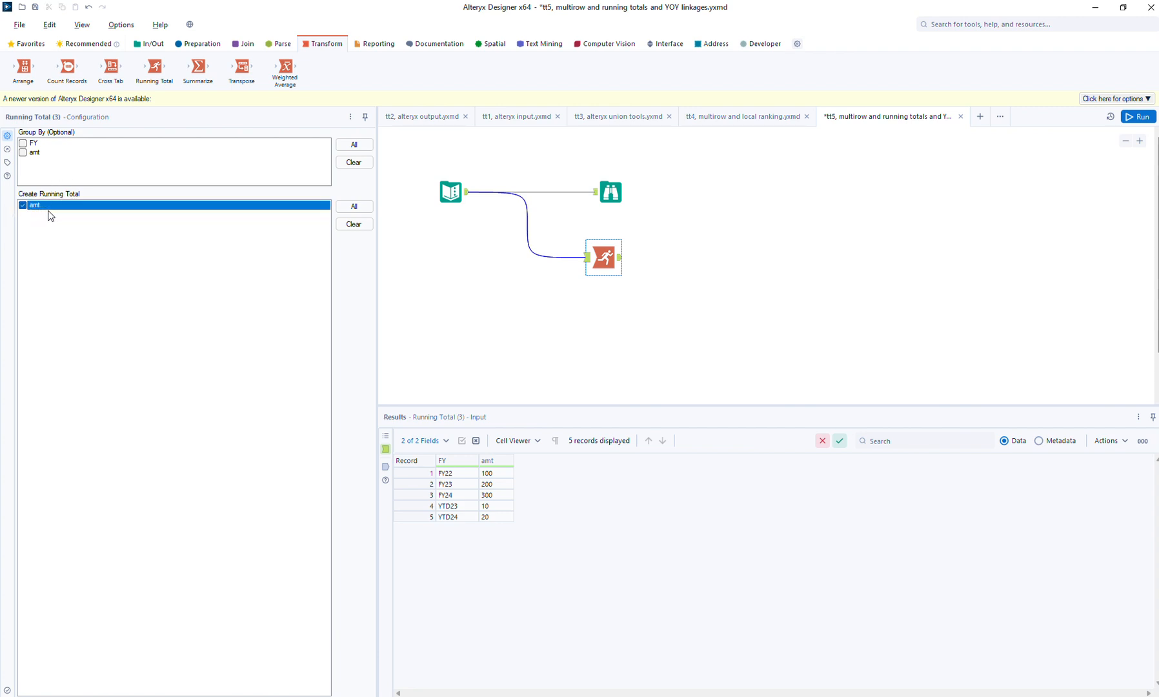
- Run the workflow and compare the Running Total tool's input data with its output data
click(1140, 117)
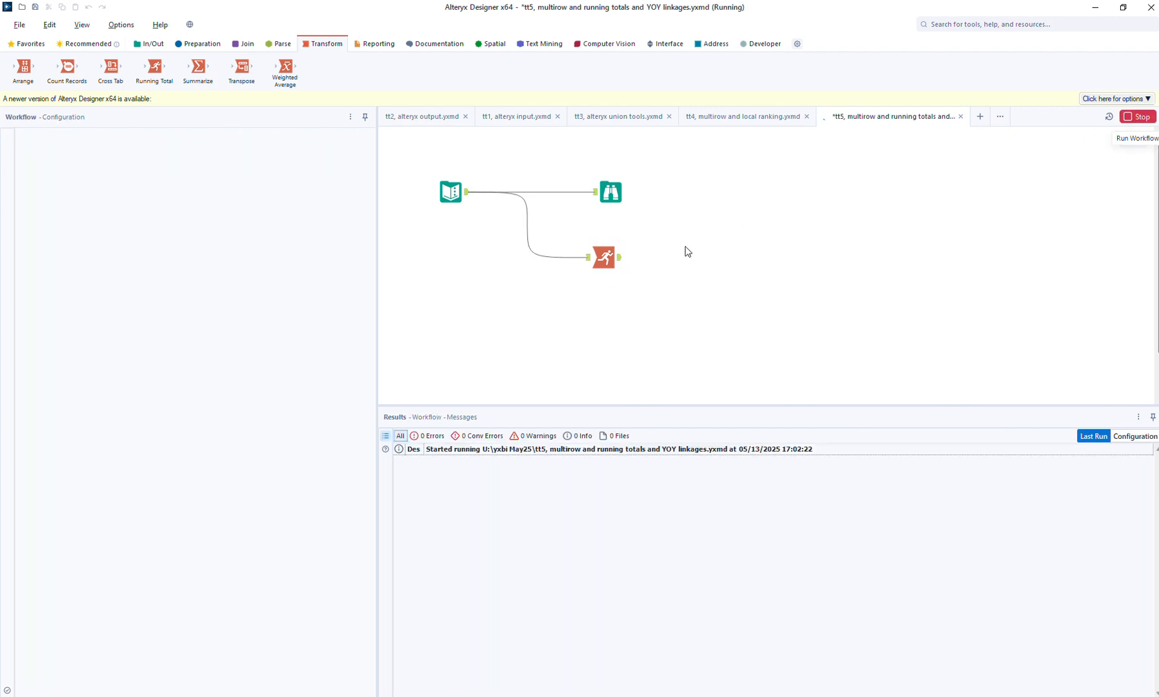
click(622, 260)
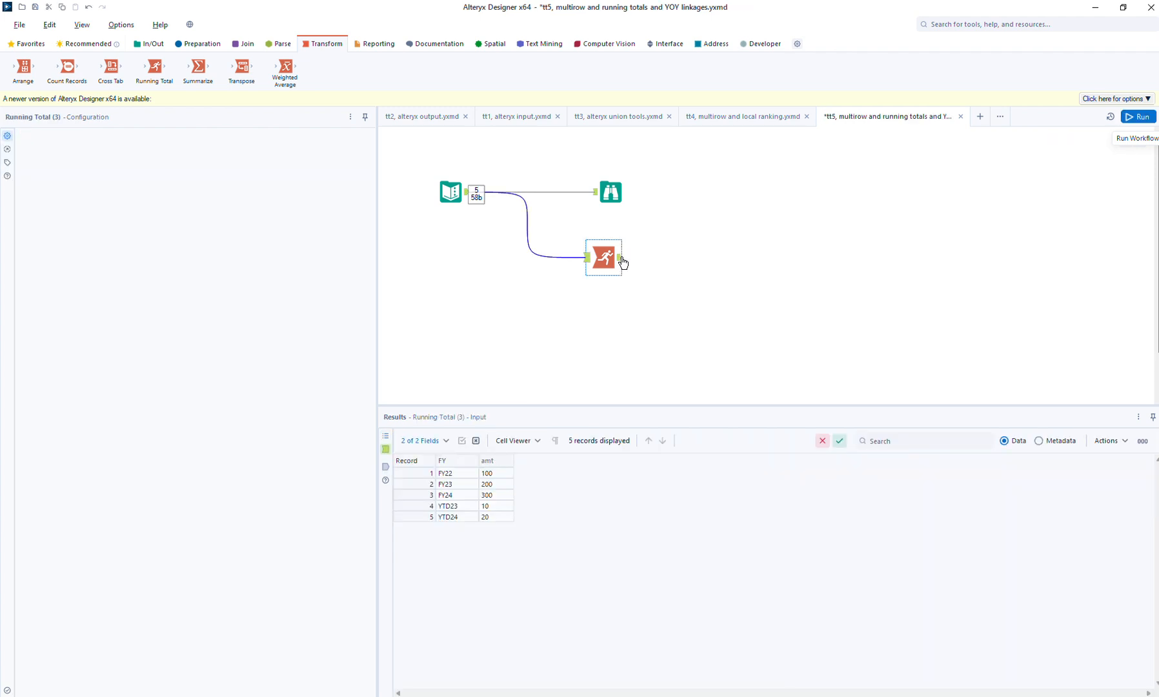
click(622, 260)
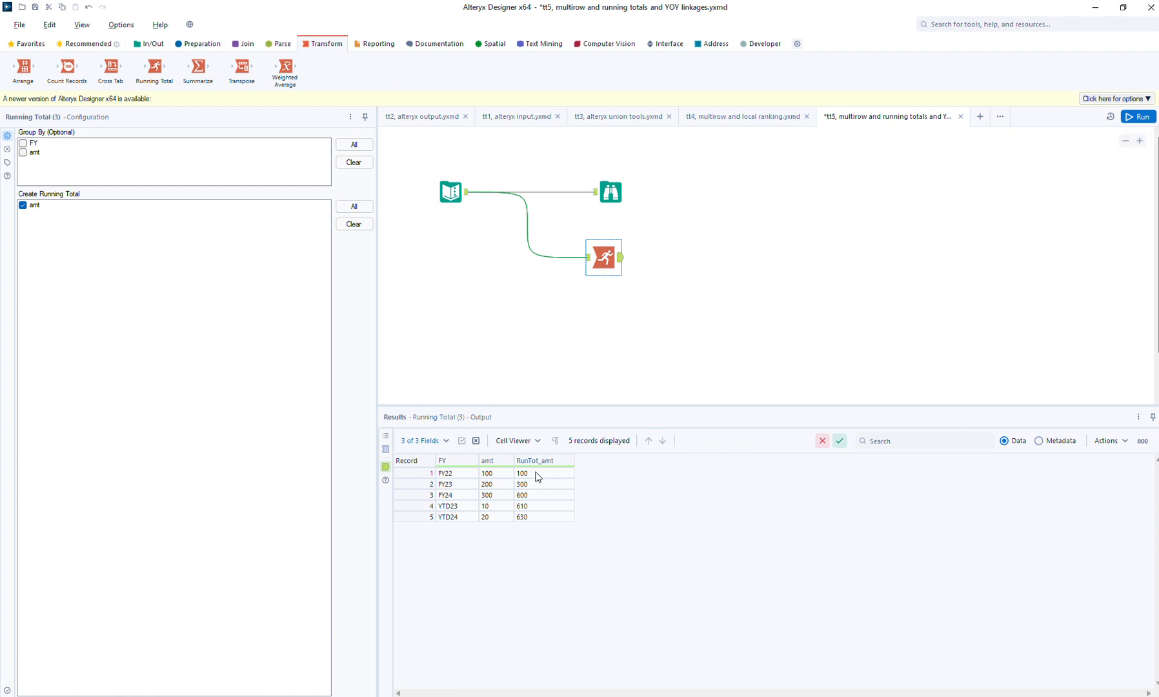
click(386, 450)
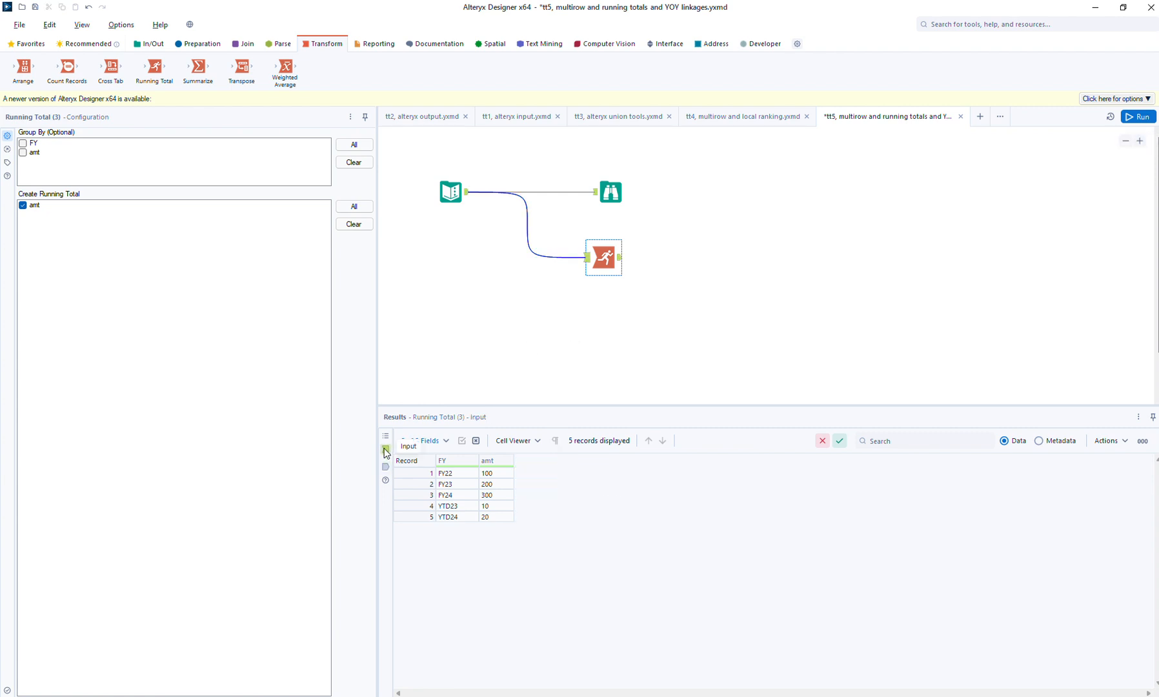
click(386, 466)
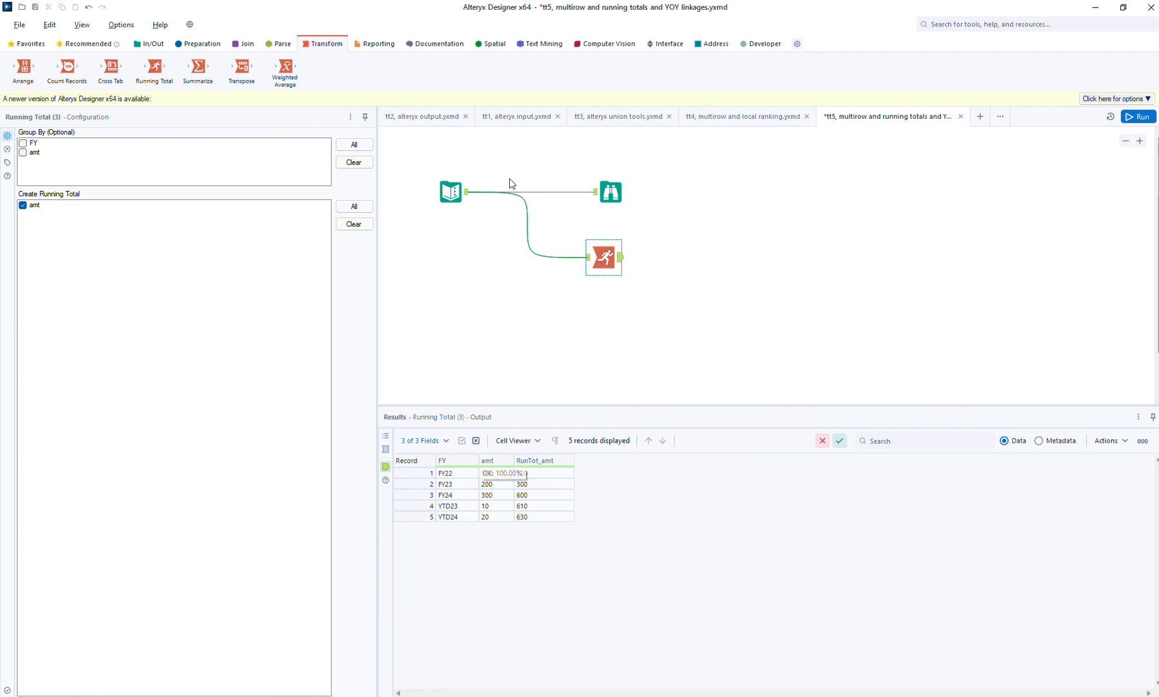
- Add a Multi-Row Formula tool below the Running Total tool, connected to the text input
click(199, 44)
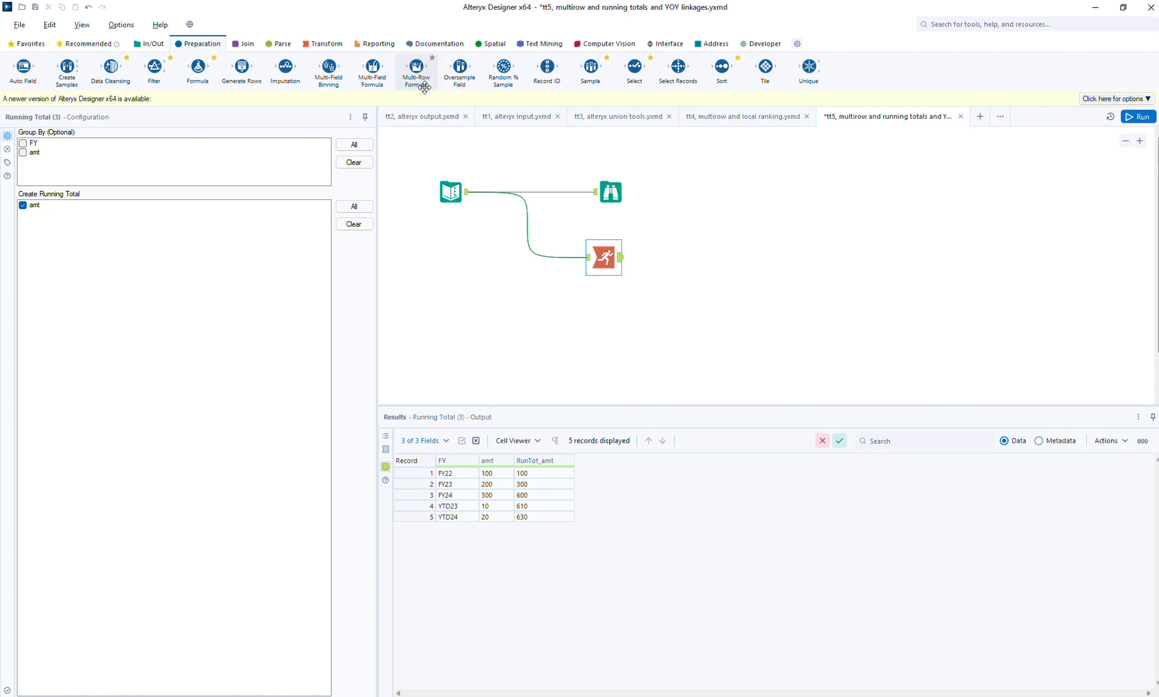
drag(416, 54, 510, 156)
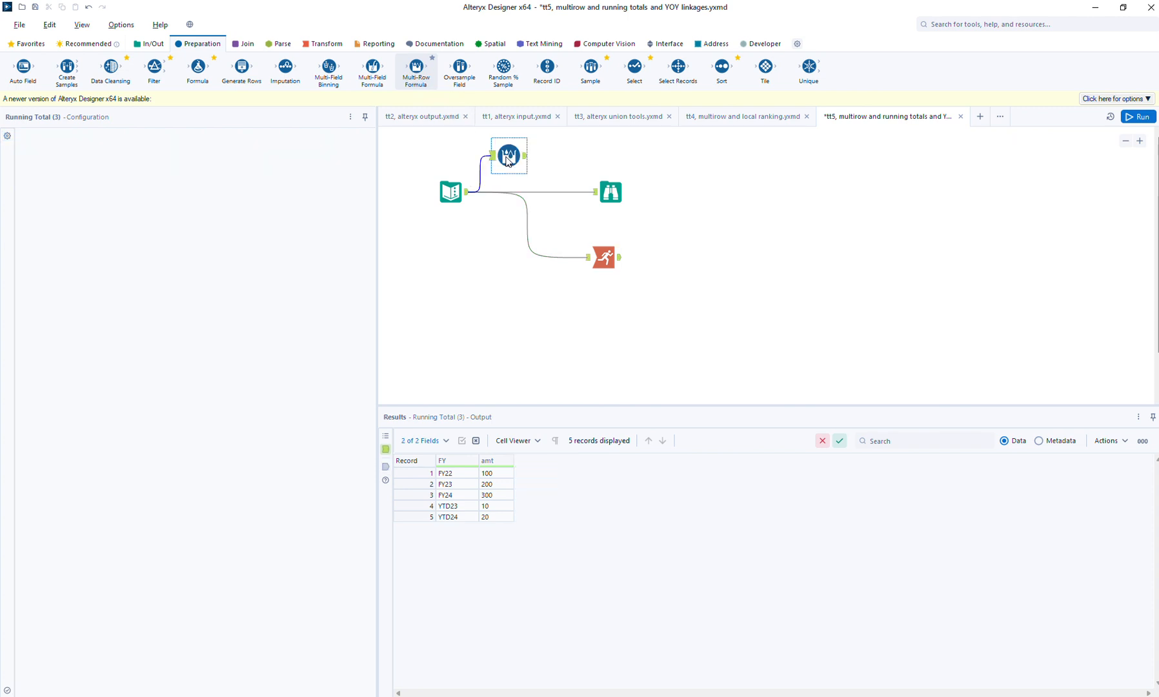
drag(567, 238, 620, 330)
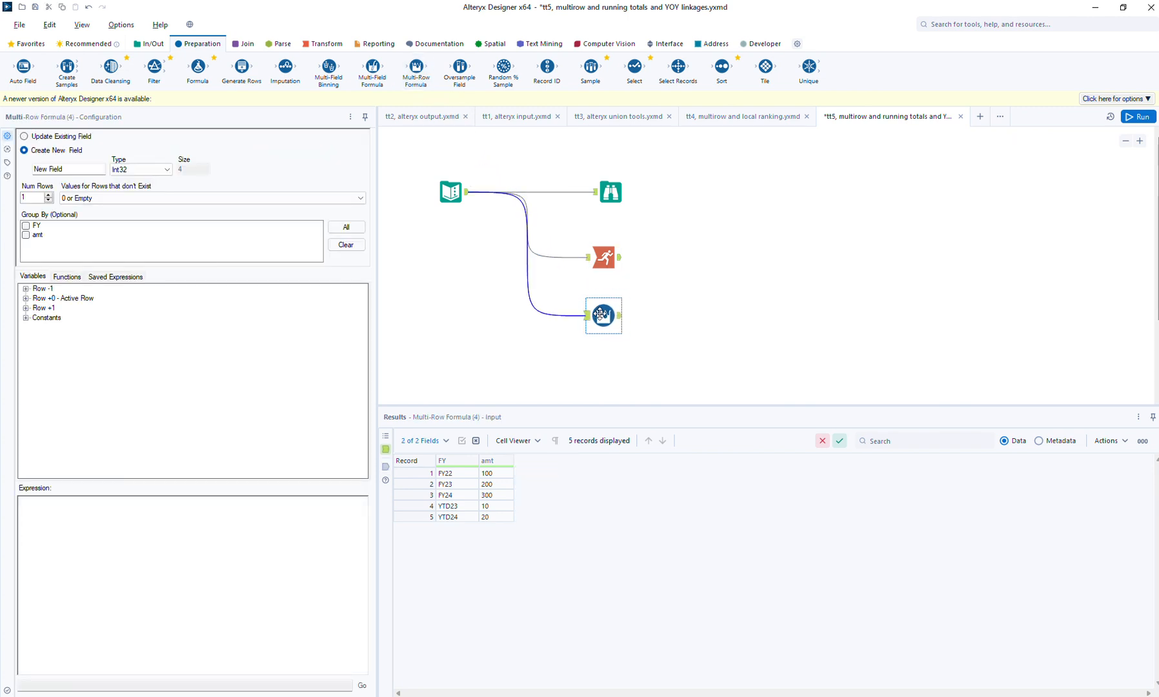
- Name the Multi-Row Formula's new field RT and set its type to Double
click(82, 168)
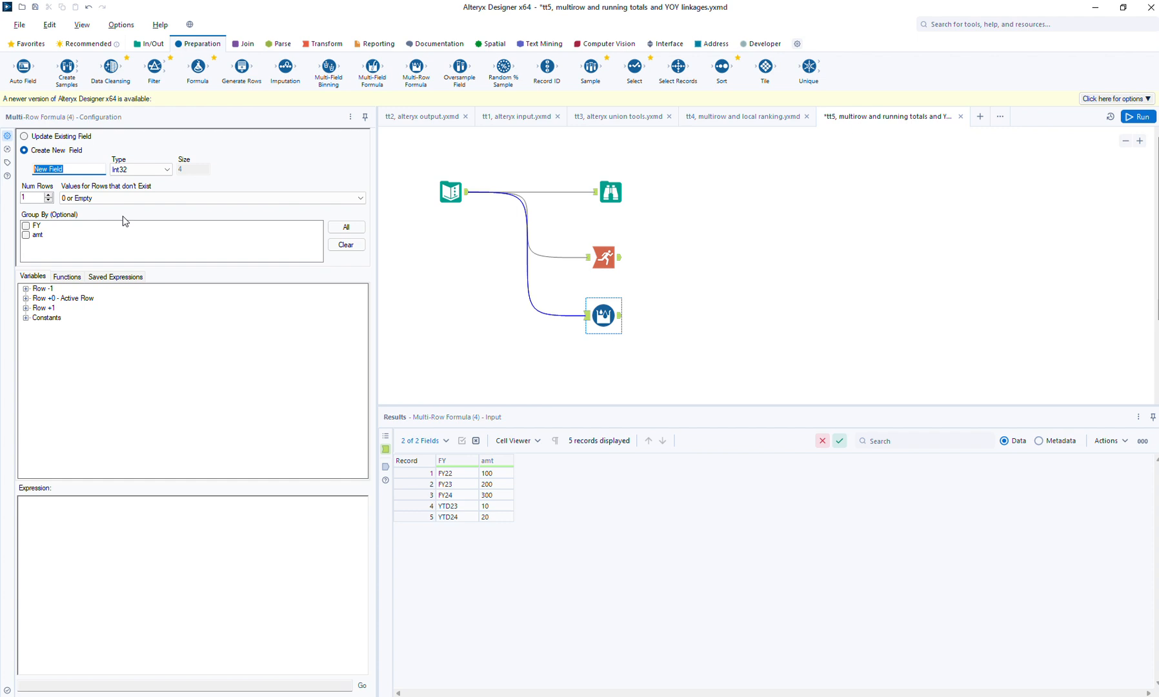
text(c)
key(BackSpace)
text(rt)
key(BackSpace)
key(BackSpace)
text(RT)
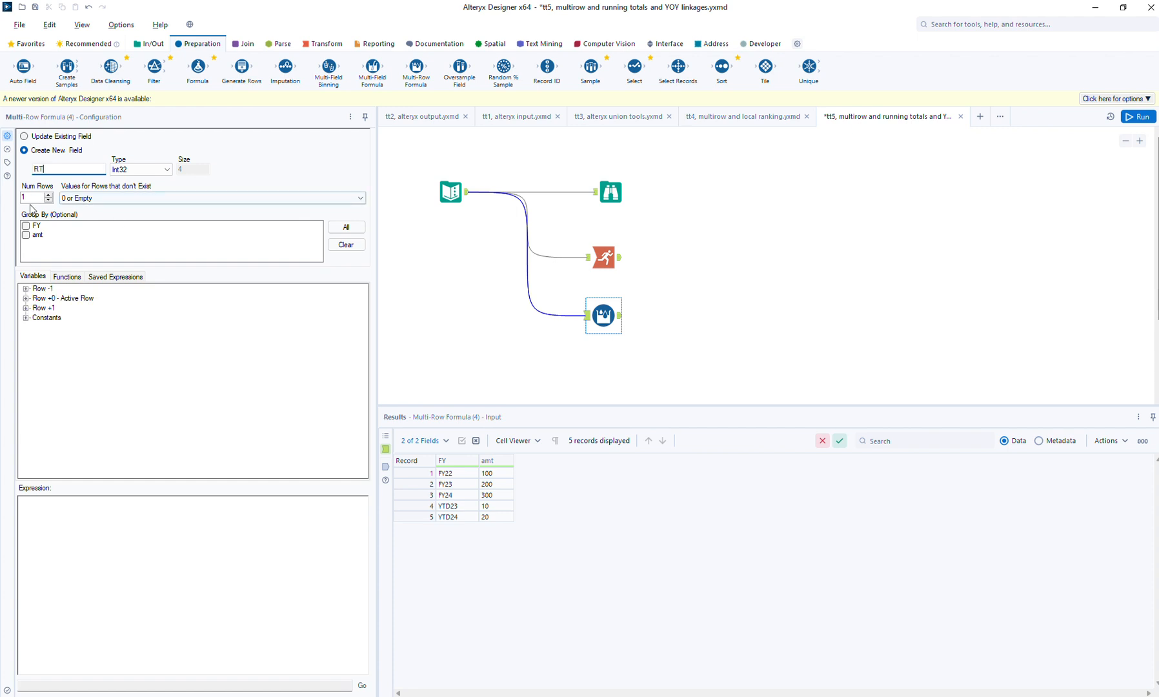
click(160, 172)
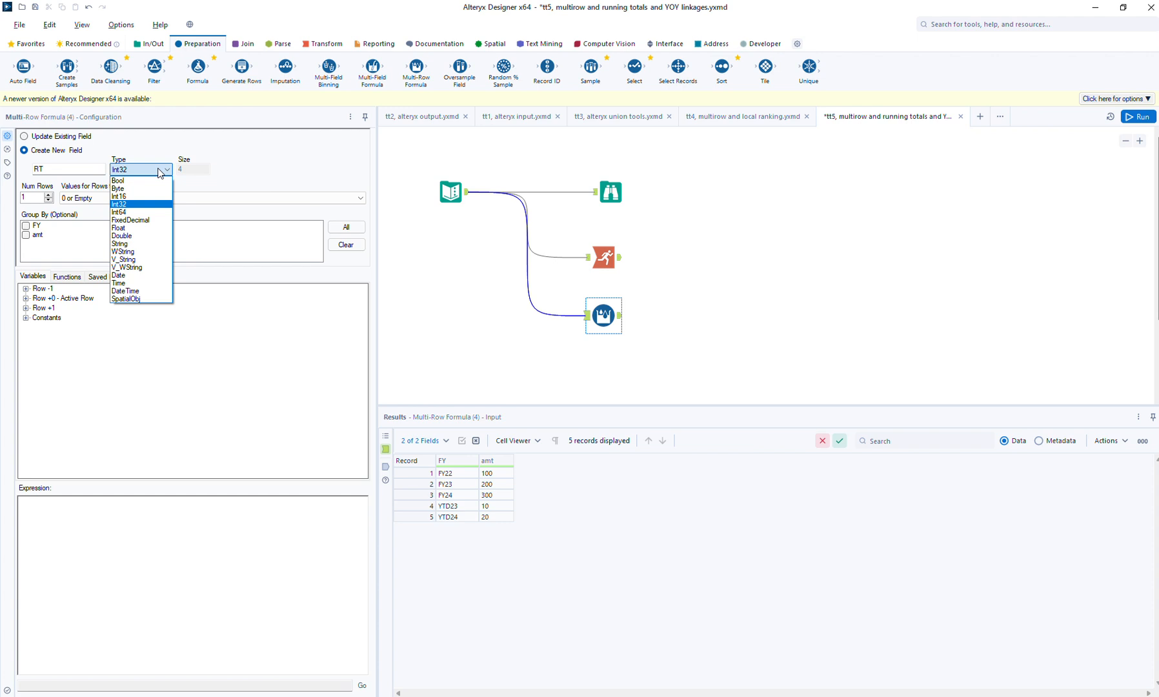
click(146, 235)
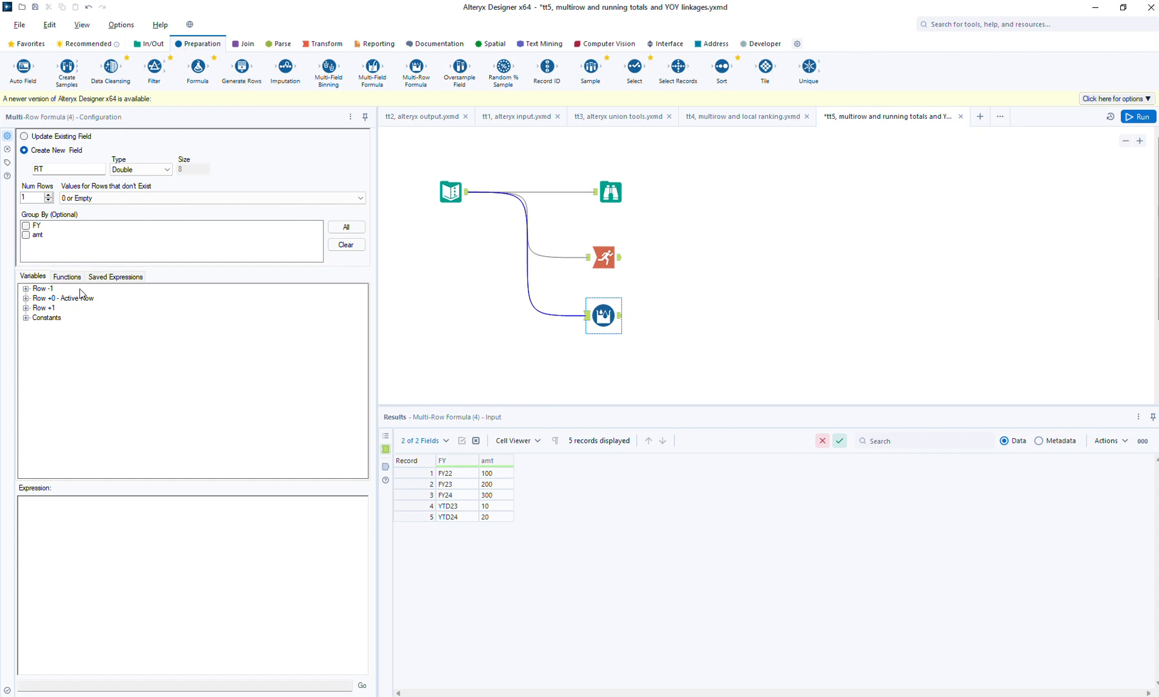
- Build the RT expression [Row-1:RT] + [amt] from the previous row's RT and the active row's amt
click(26, 288)
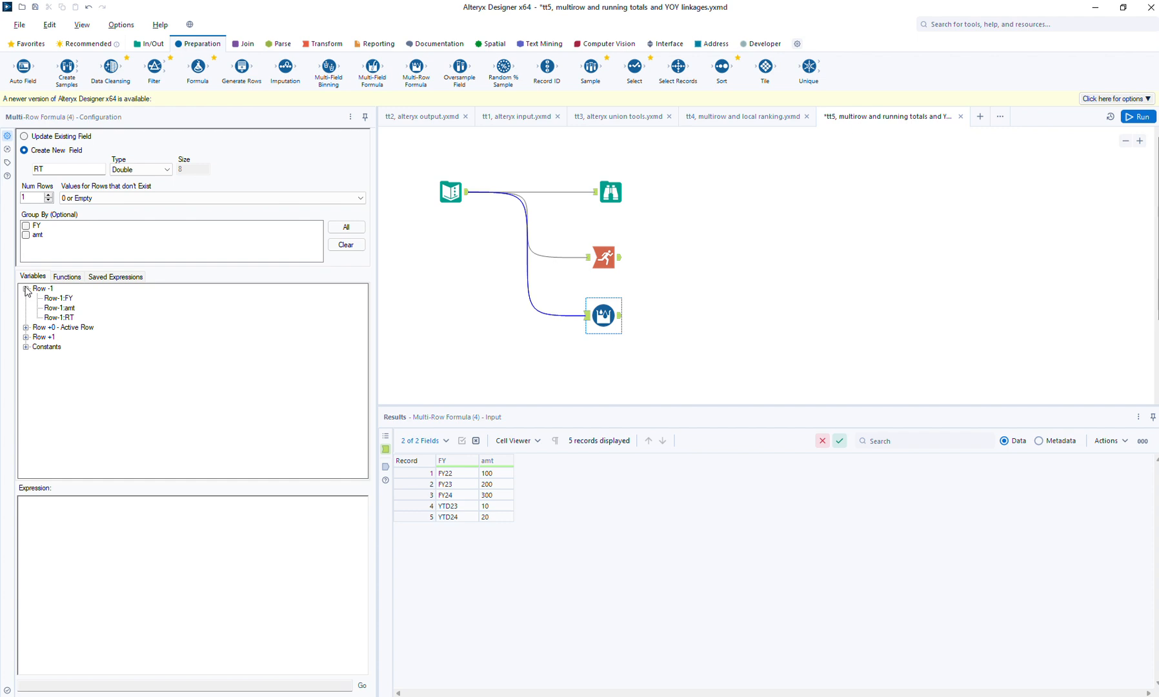
double_click(58, 318)
text(+)
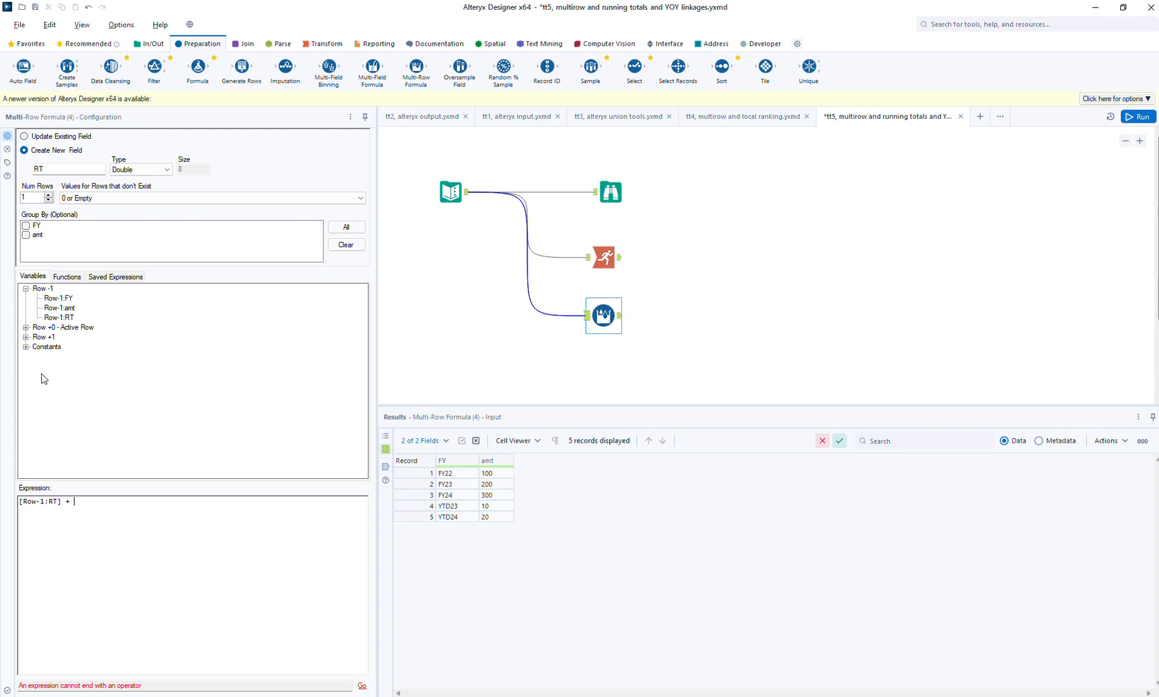
click(26, 328)
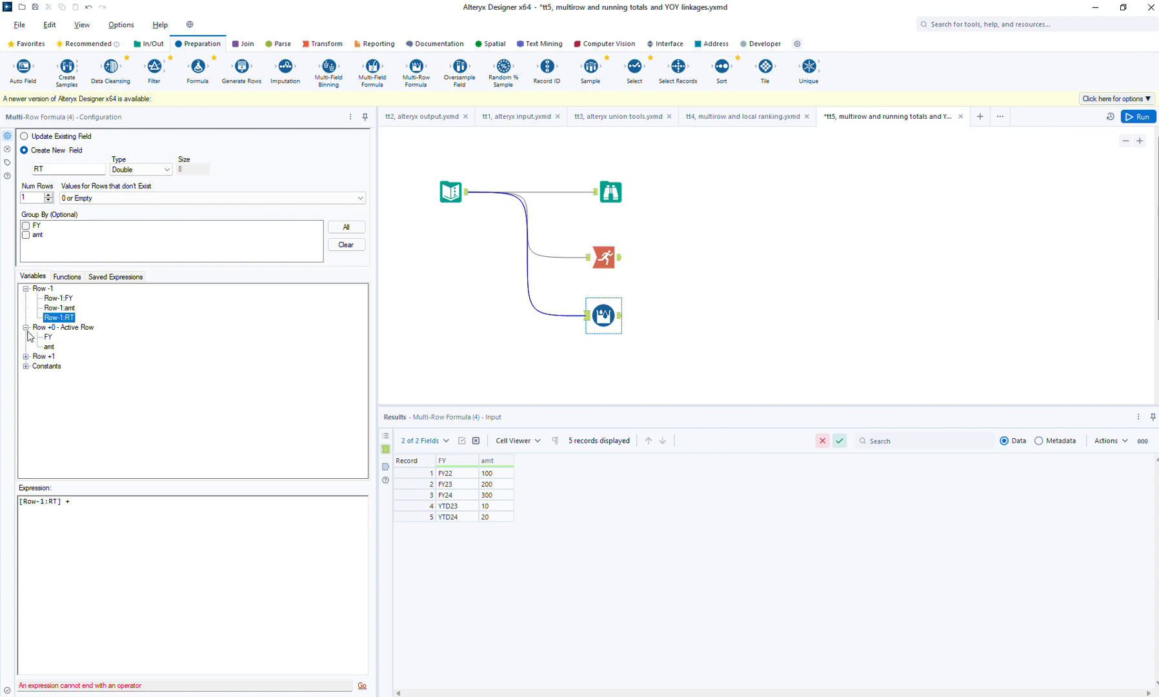
double_click(49, 347)
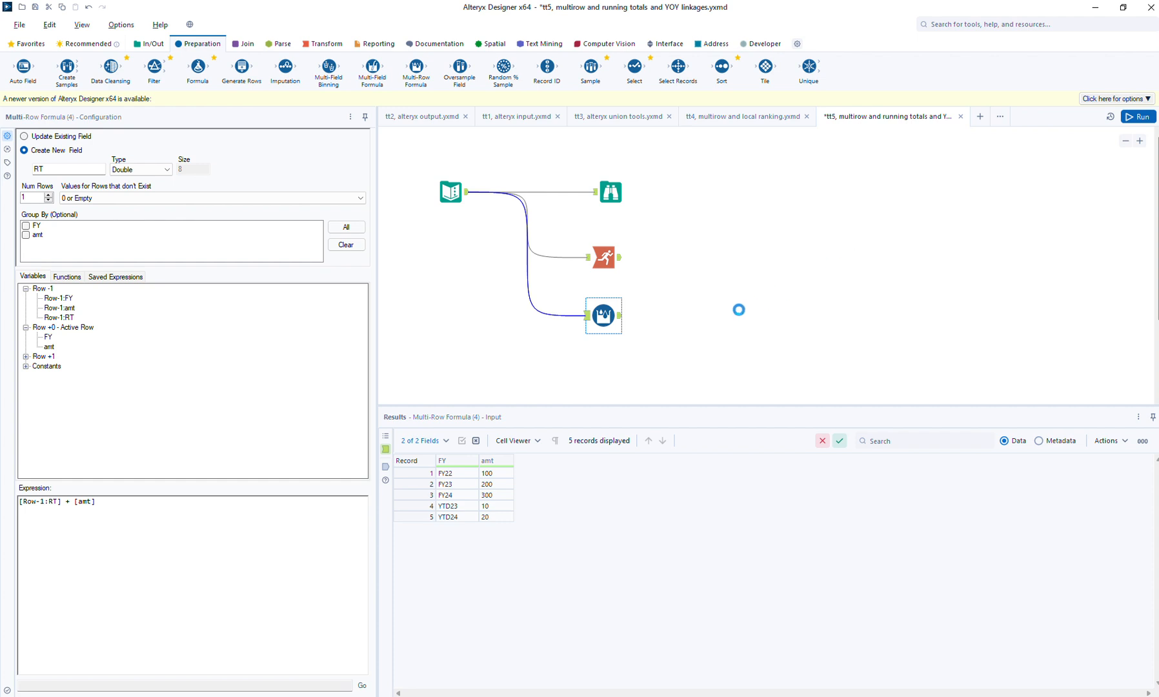
- Run the workflow and compare the Multi-Row Formula's output with the Running Total tool's output
click(740, 315)
key(ctrl+r)
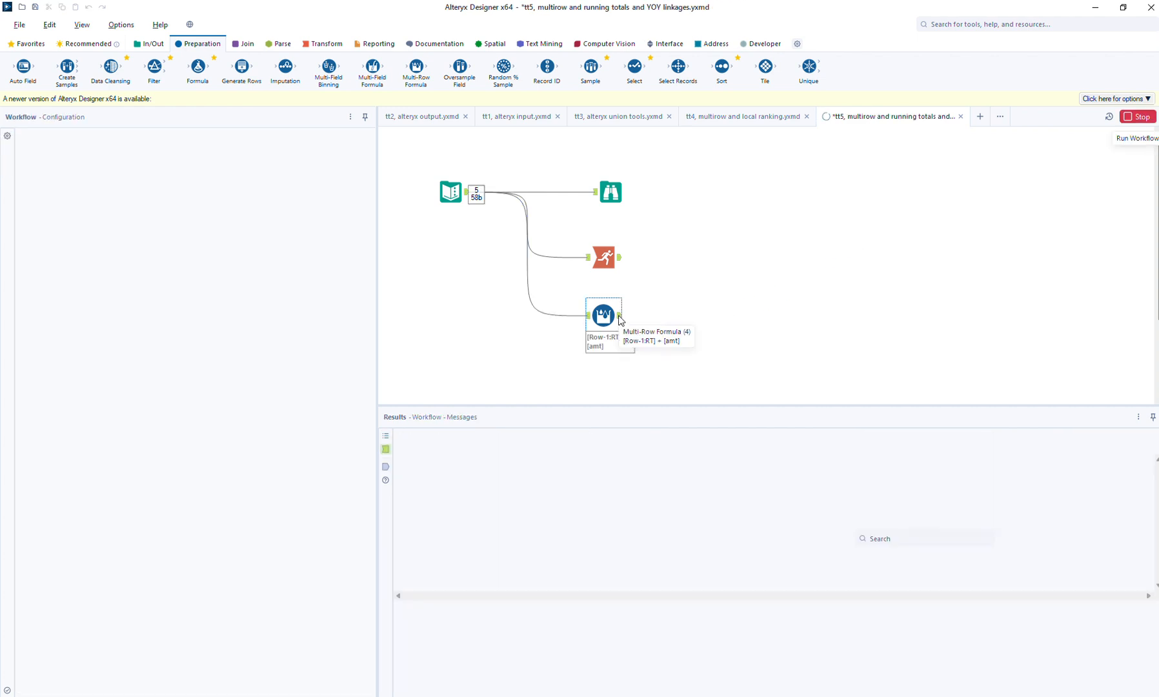
click(619, 317)
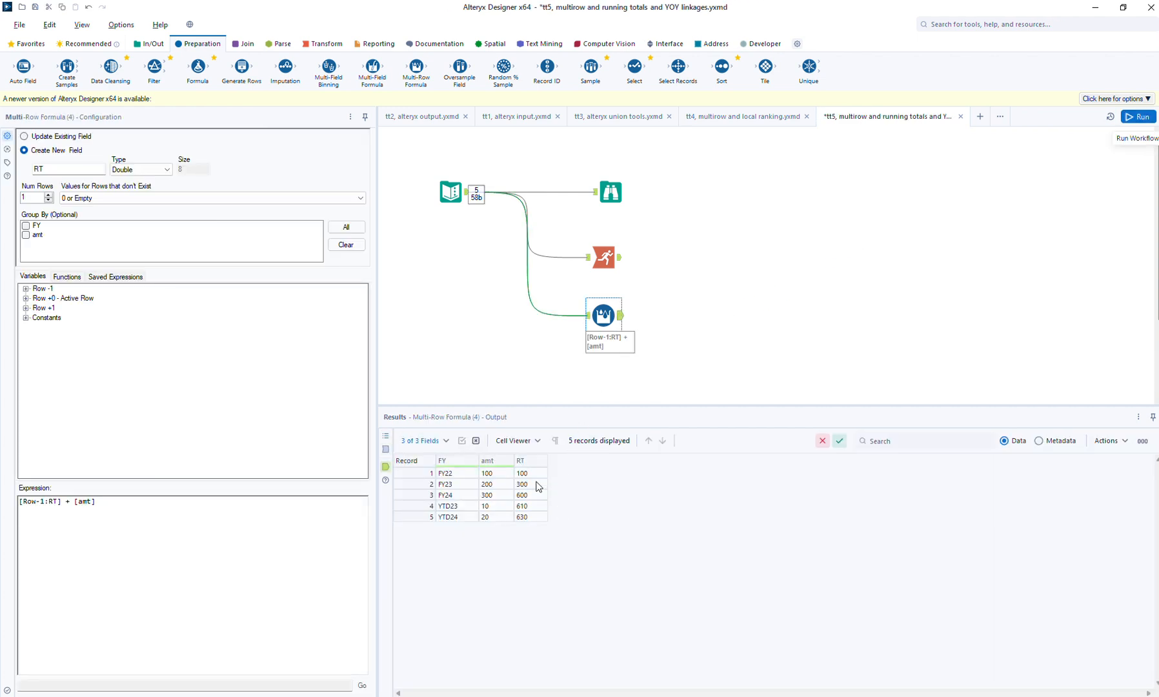
click(617, 259)
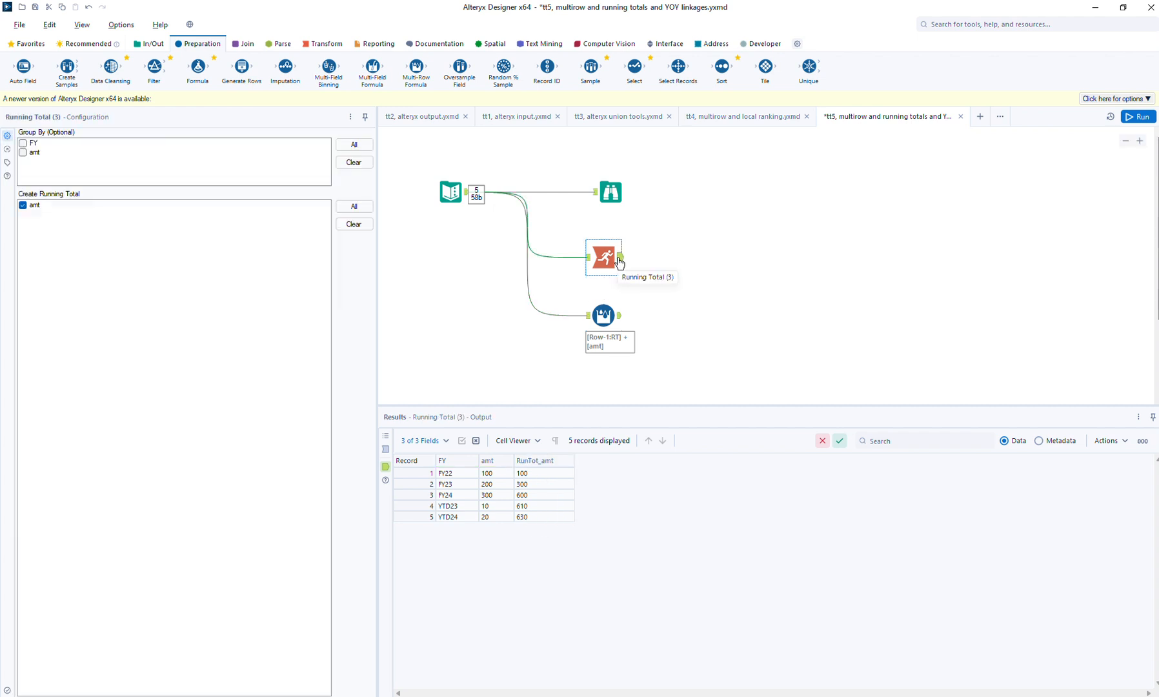
click(618, 318)
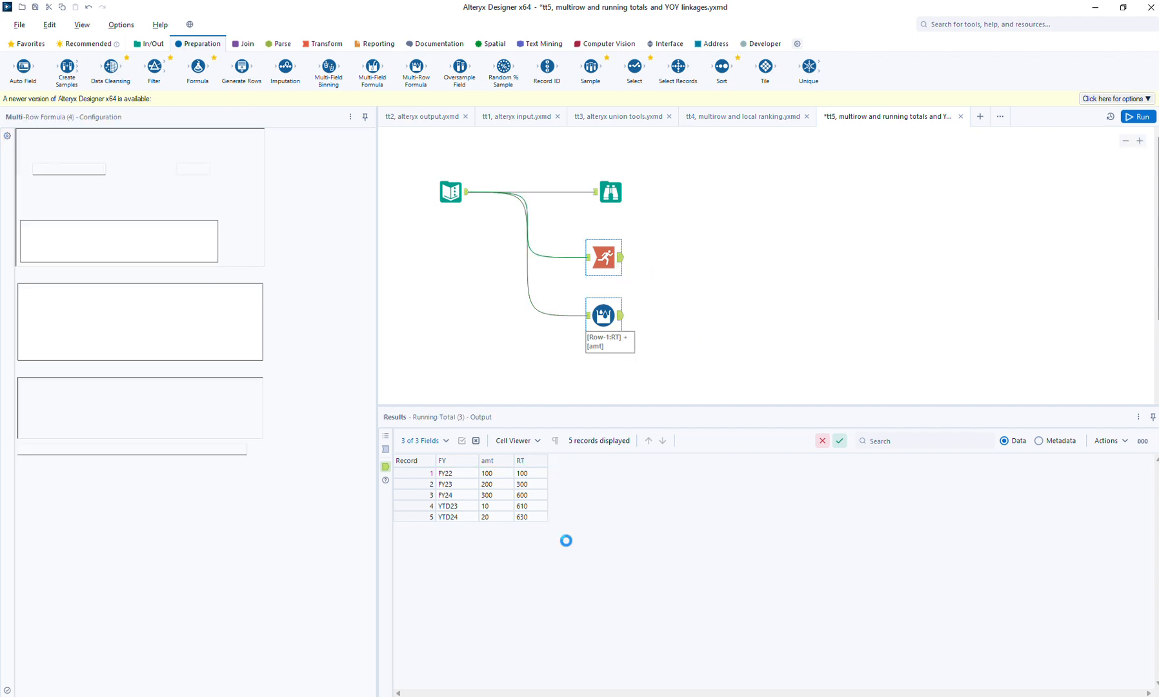
click(617, 260)
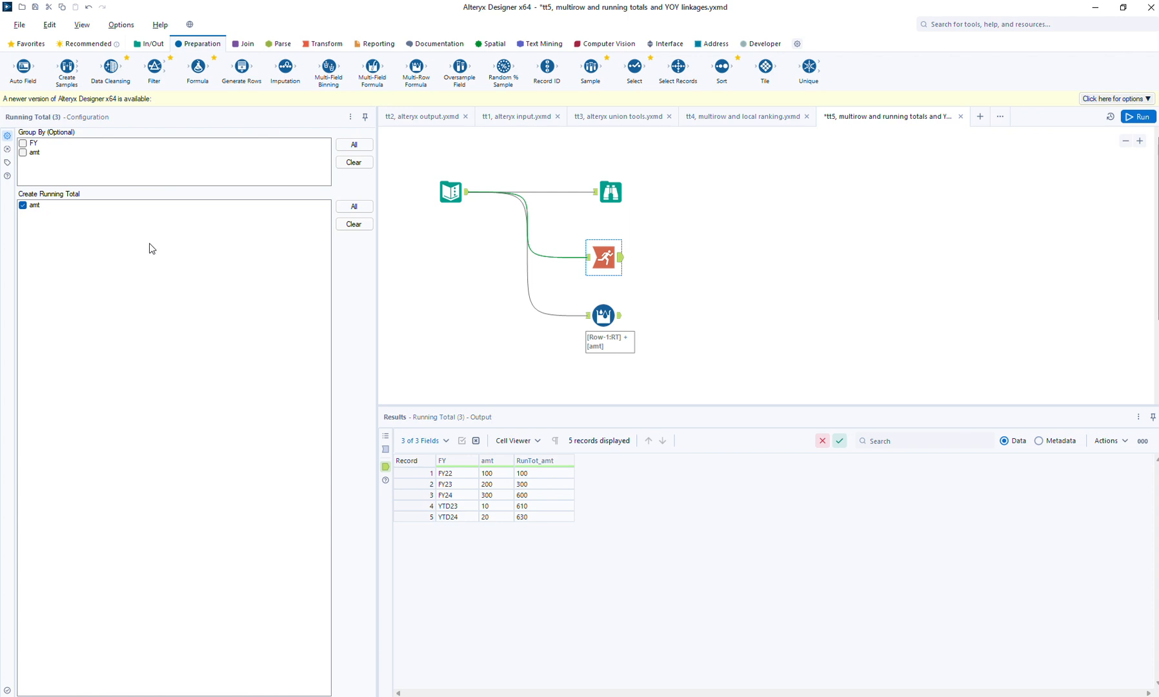
click(618, 322)
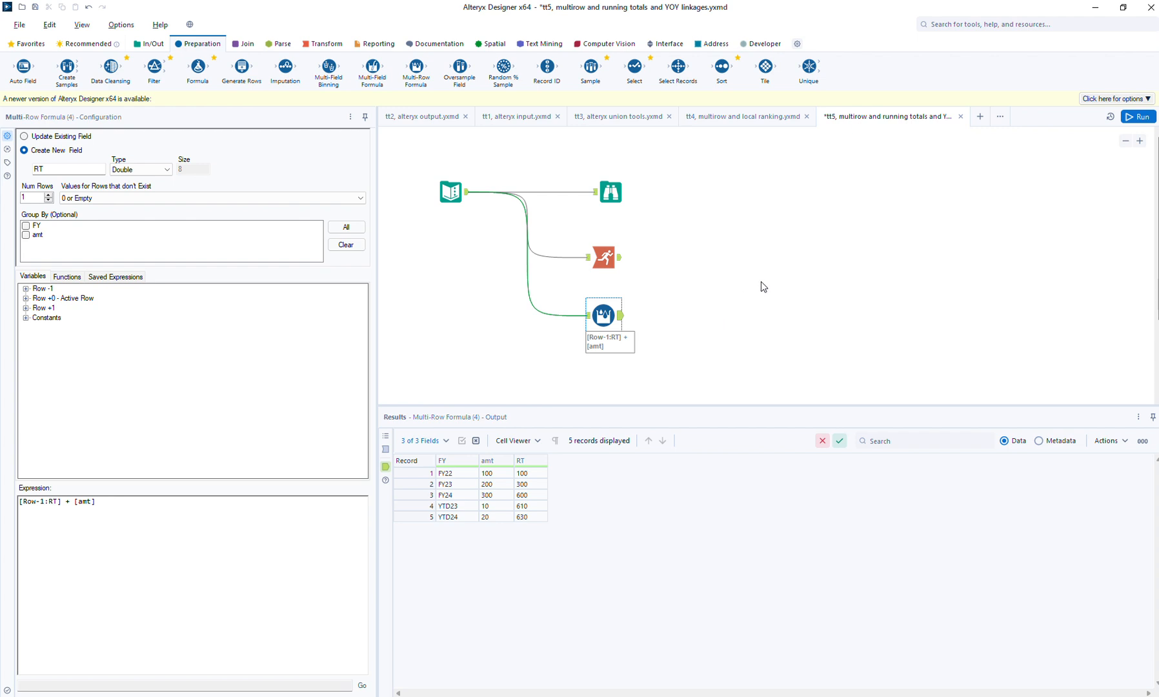
click(622, 263)
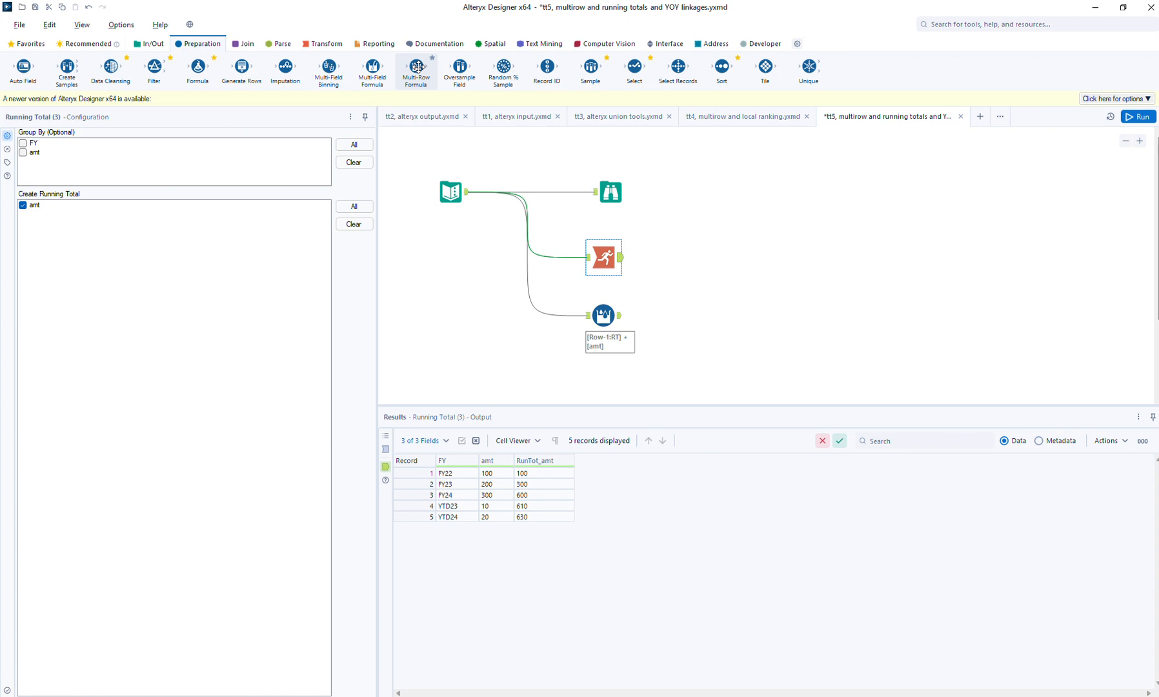
- Add a second Multi-Row Formula tool after the first, creating a new field FY_next of type V_WString
drag(417, 66, 691, 316)
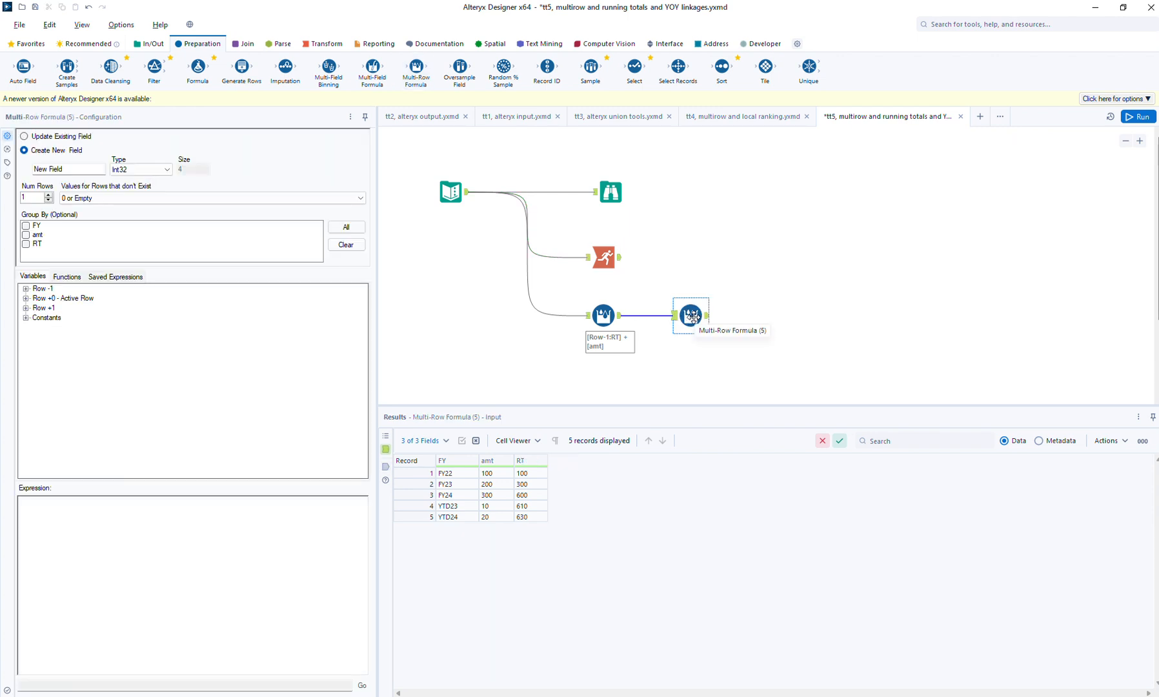
drag(81, 169, 21, 171)
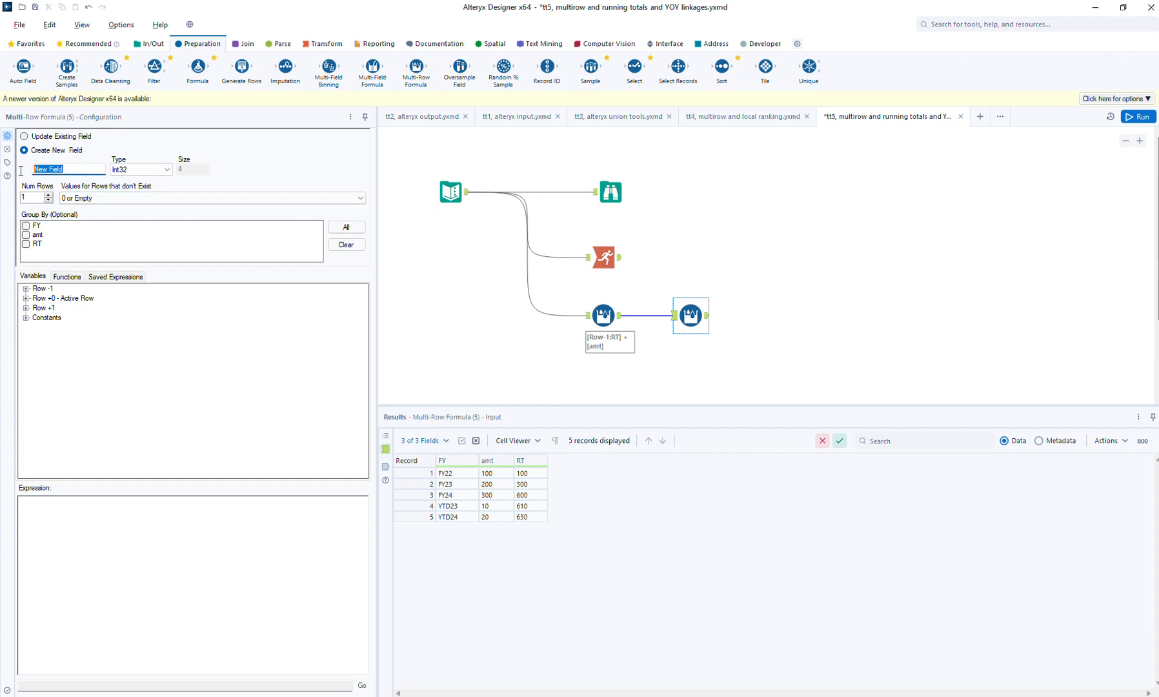
text(FY_next)
click(140, 170)
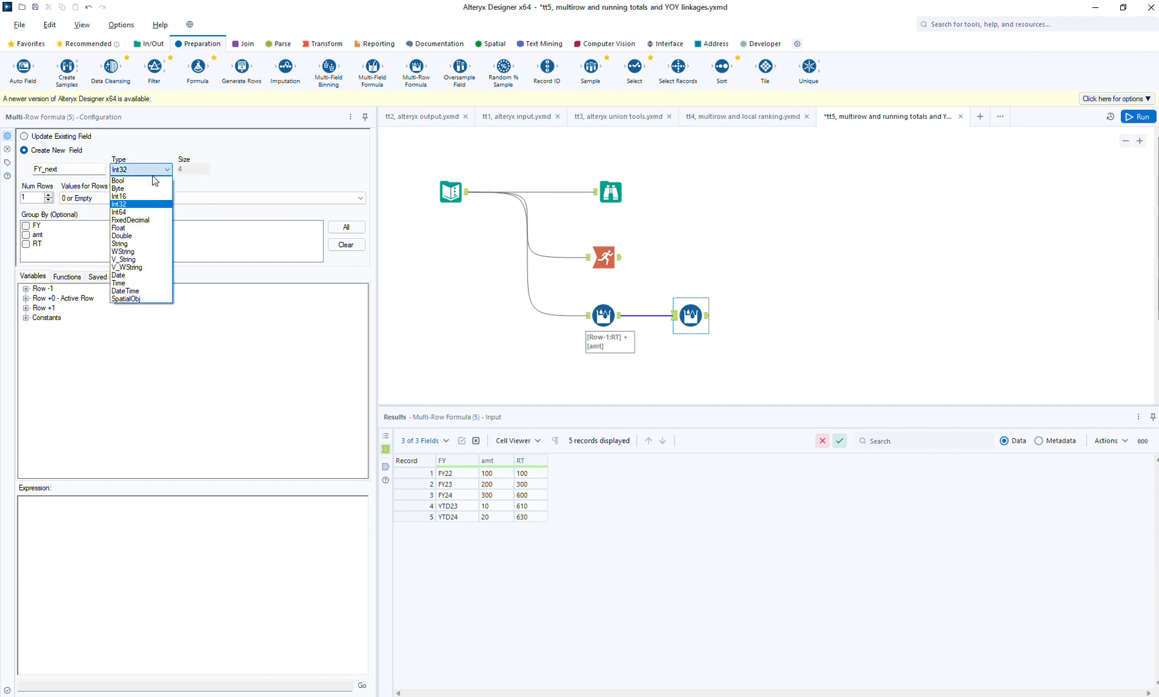
click(126, 266)
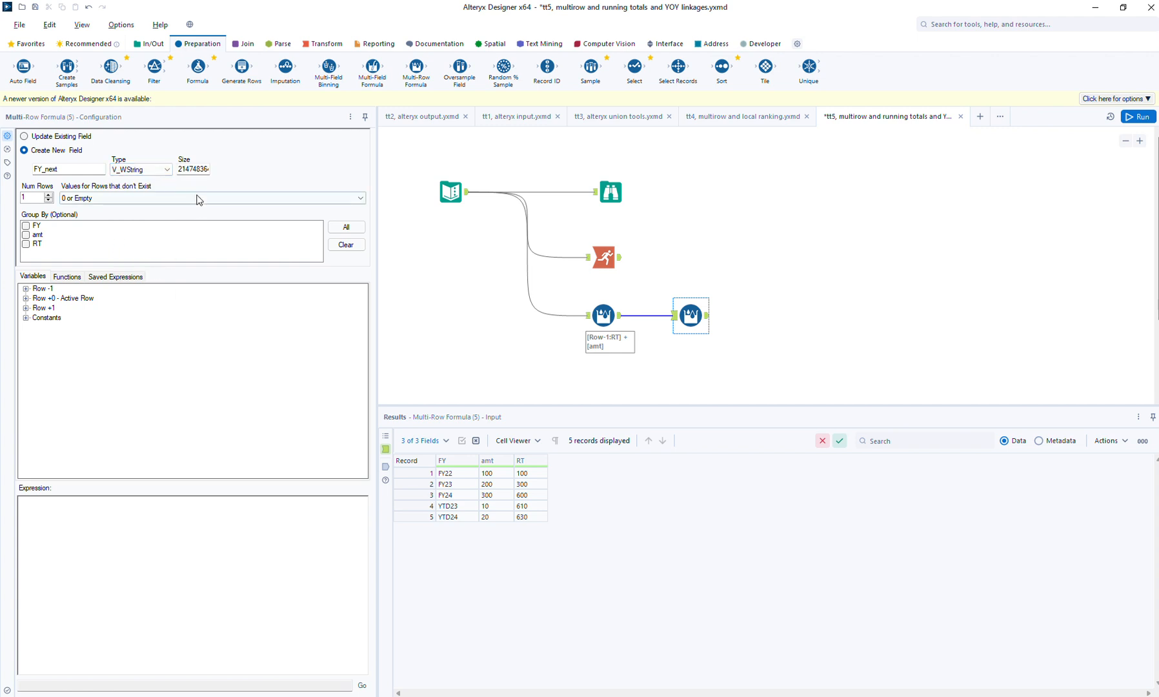
double_click(189, 169)
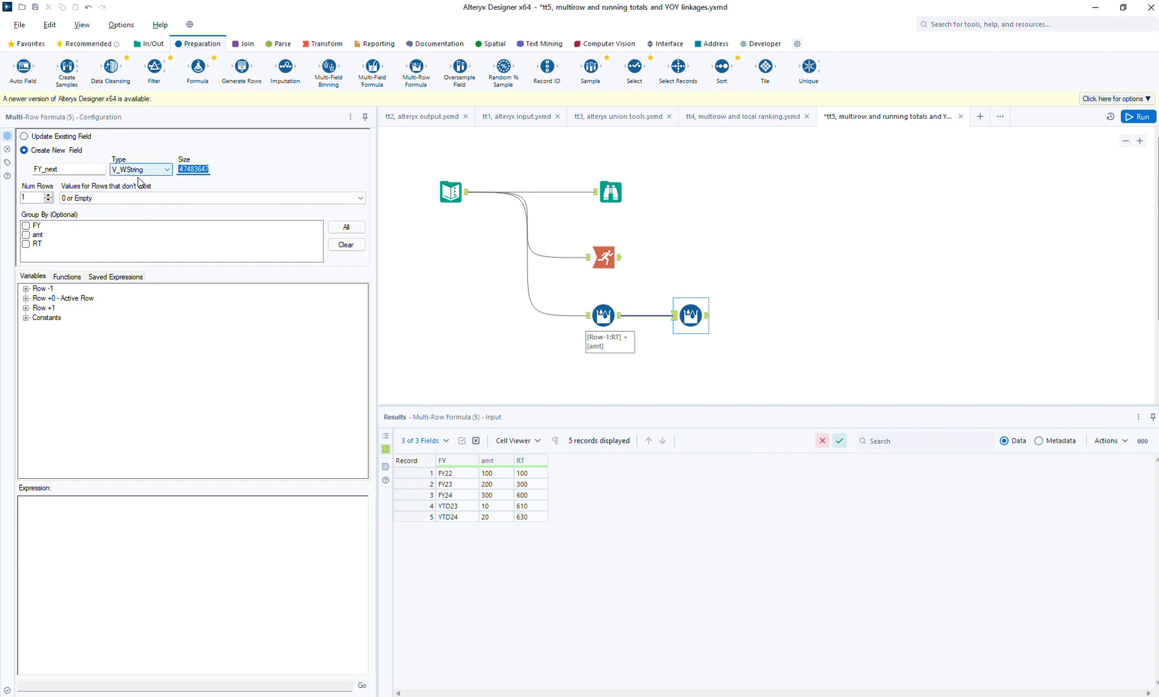
- Set the FY_next expression to the next row's fiscal year, [Row+1:FY], and run the workflow
click(25, 308)
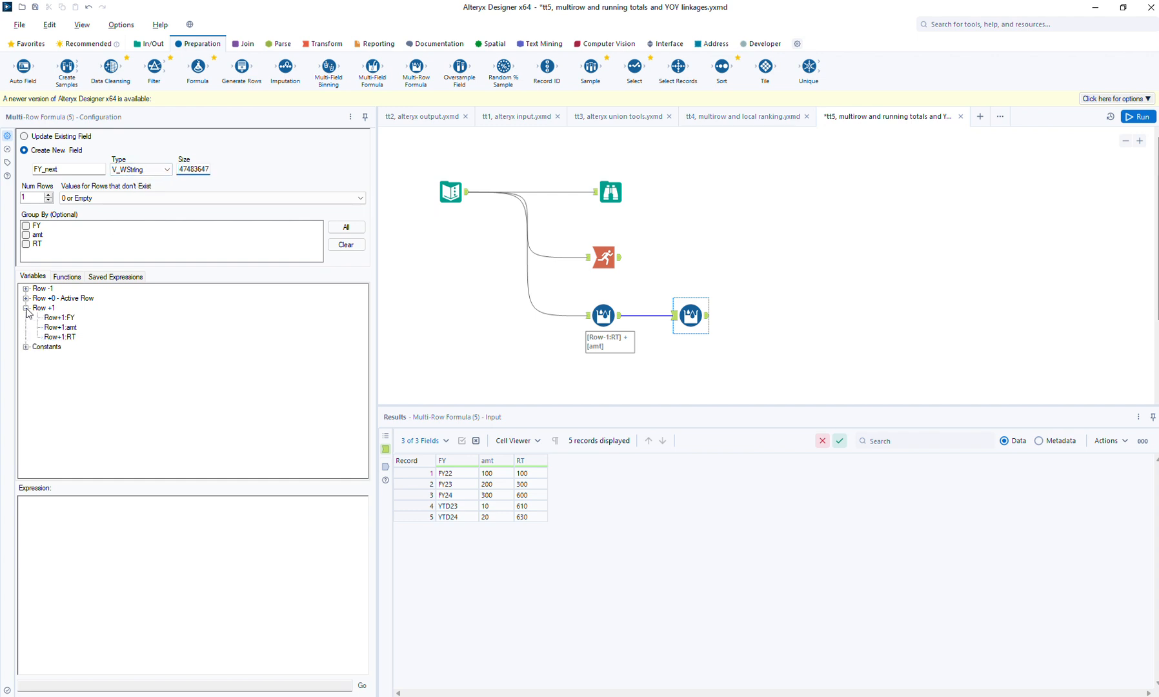
double_click(60, 317)
click(1143, 116)
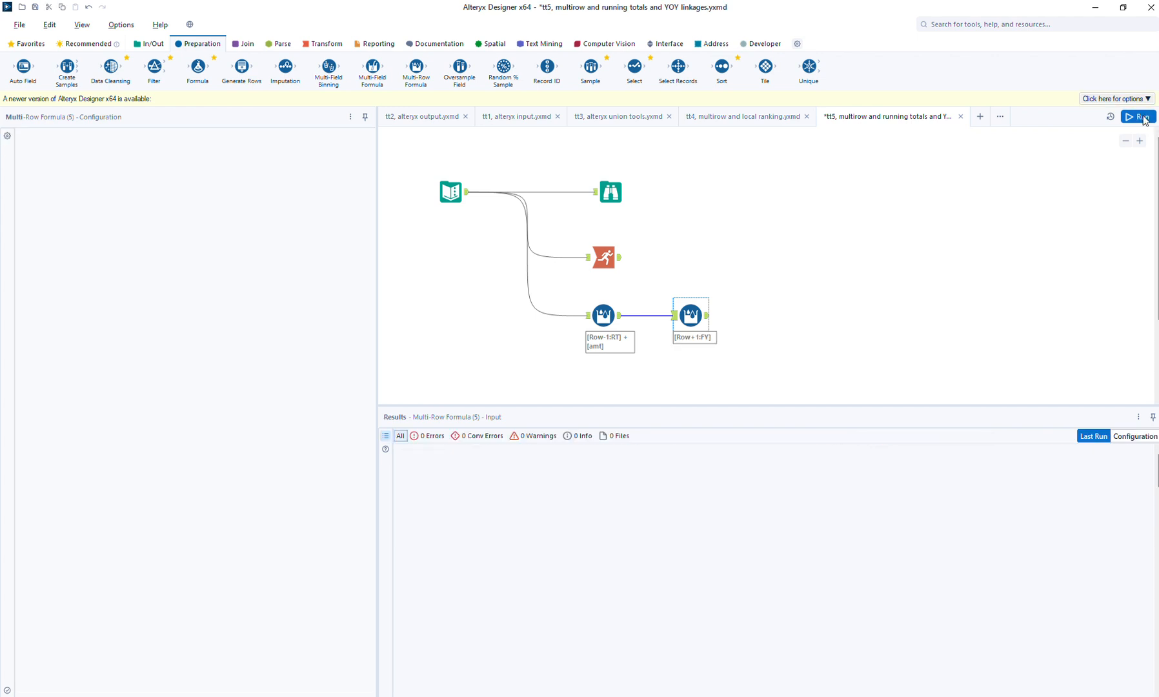
- Check the FY_next output and add a third Multi-Row Formula tool after it, creating a new V_WString field FY_last
click(708, 317)
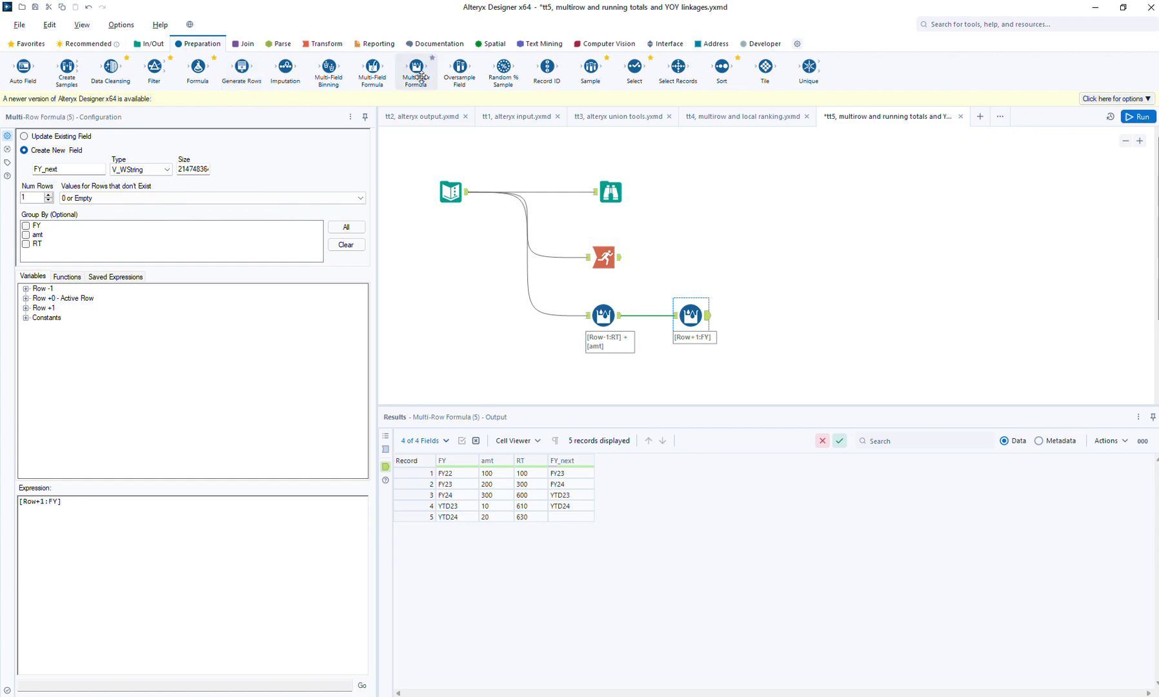
drag(417, 67, 772, 315)
click(83, 166)
text(FY_l)
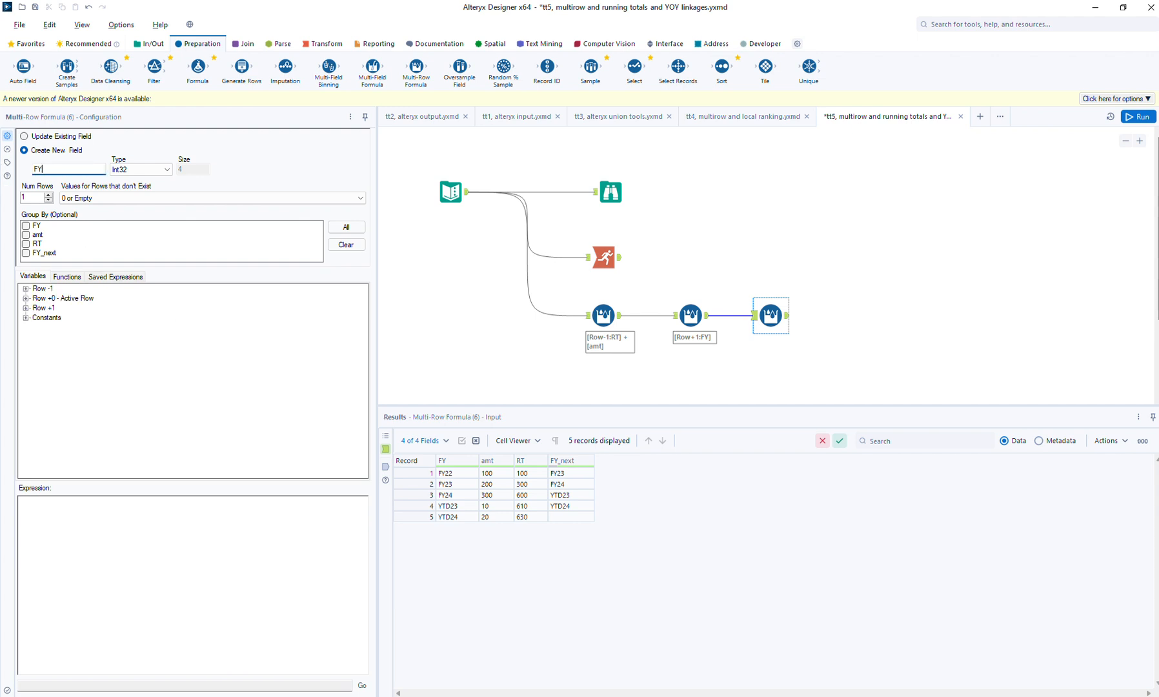
text(ast)
click(115, 169)
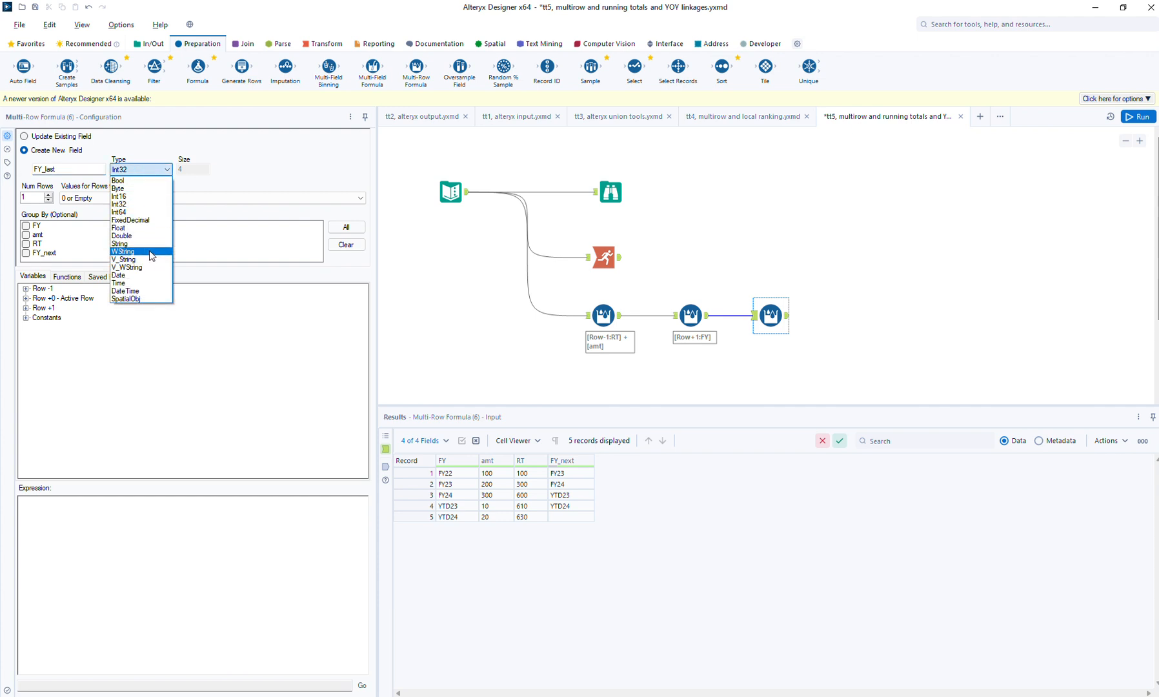
click(152, 267)
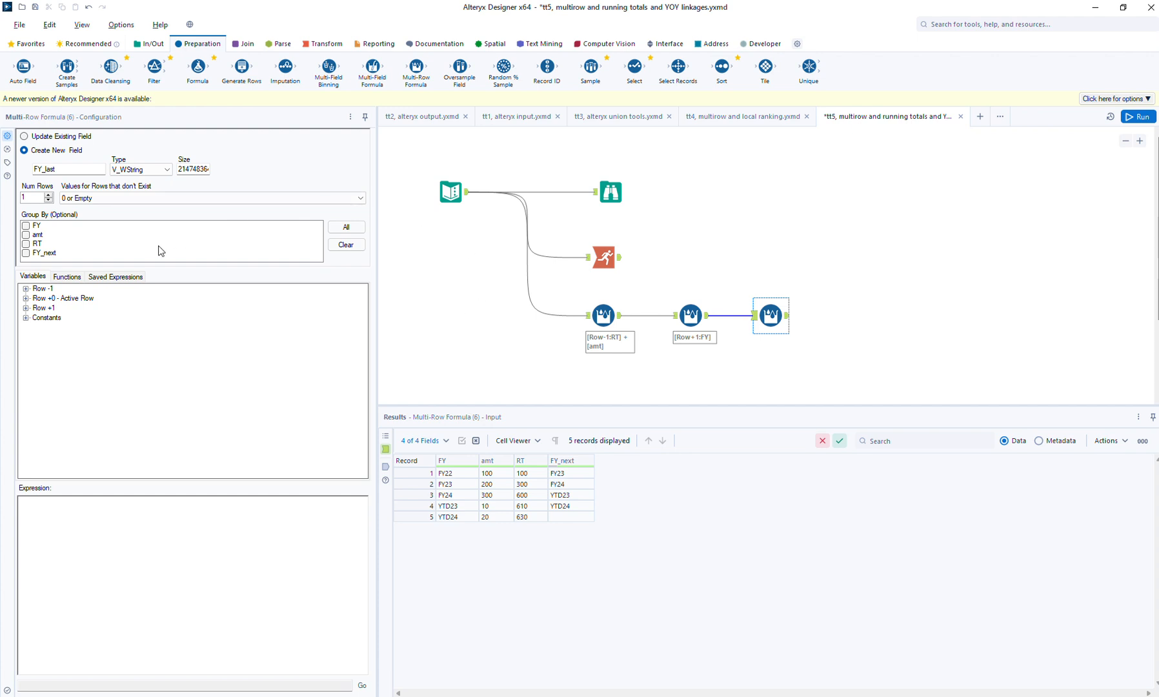
- Set the FY_last expression to the previous row's fiscal year, [Row-1:FY], and run the workflow
click(26, 288)
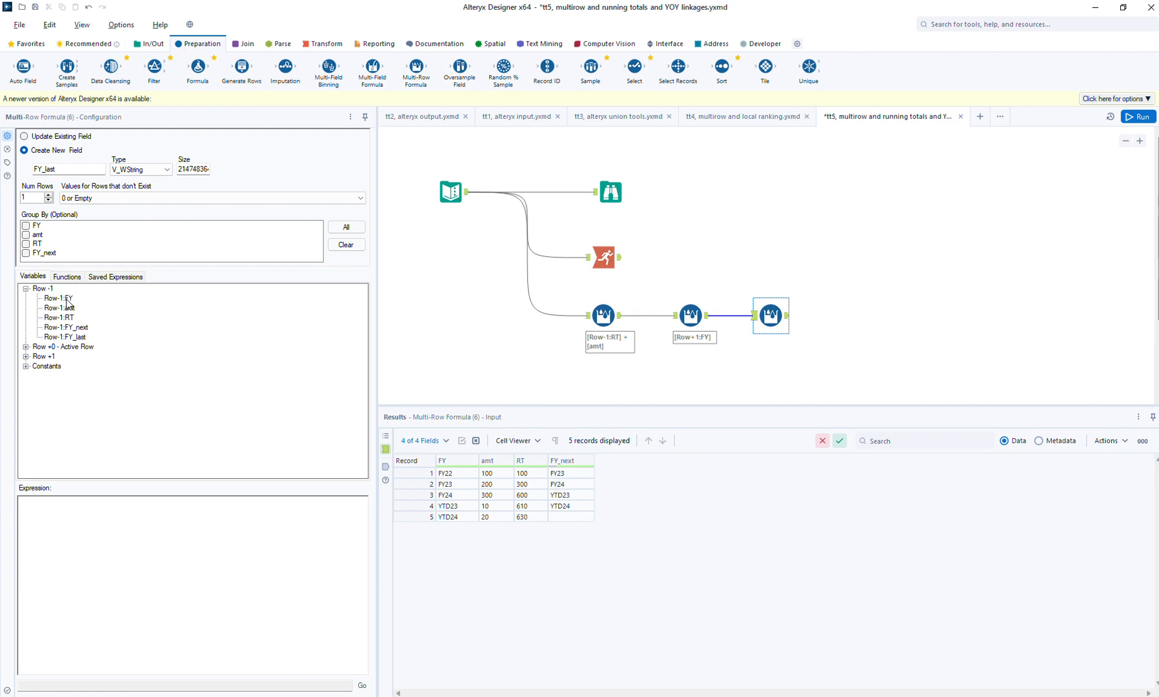
click(68, 300)
double_click(67, 301)
click(1140, 117)
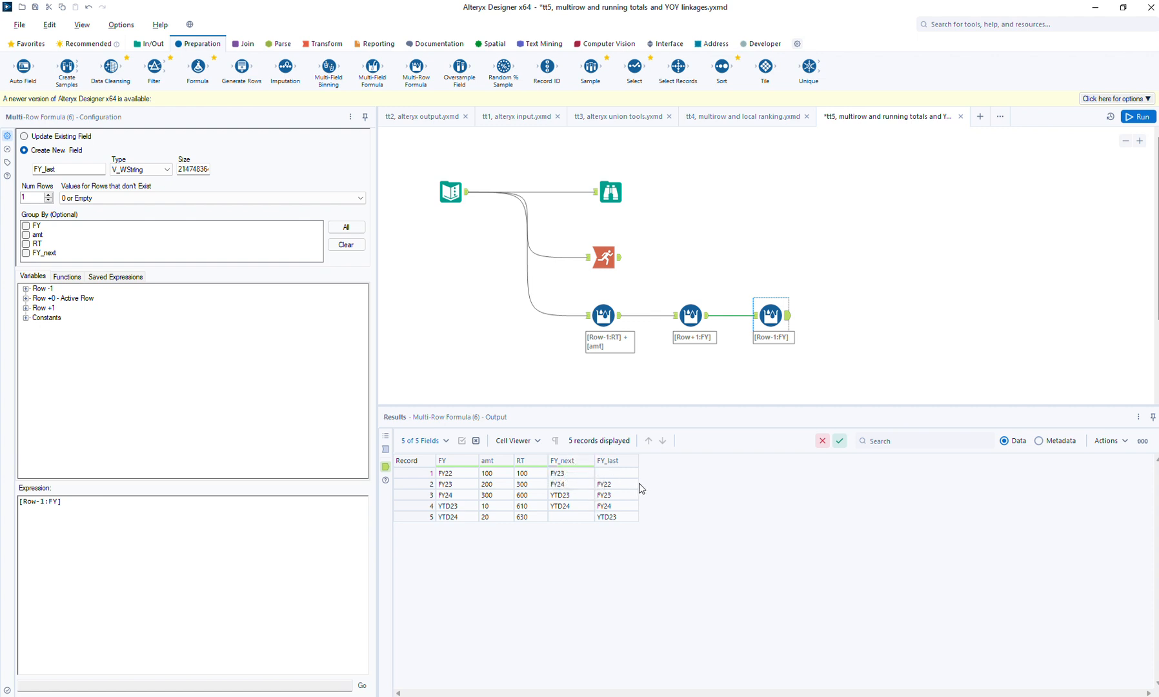
- Add a fourth Multi-Row Formula tool at the end of the chain, creating a new V_WString field FY_both
drag(417, 67, 839, 315)
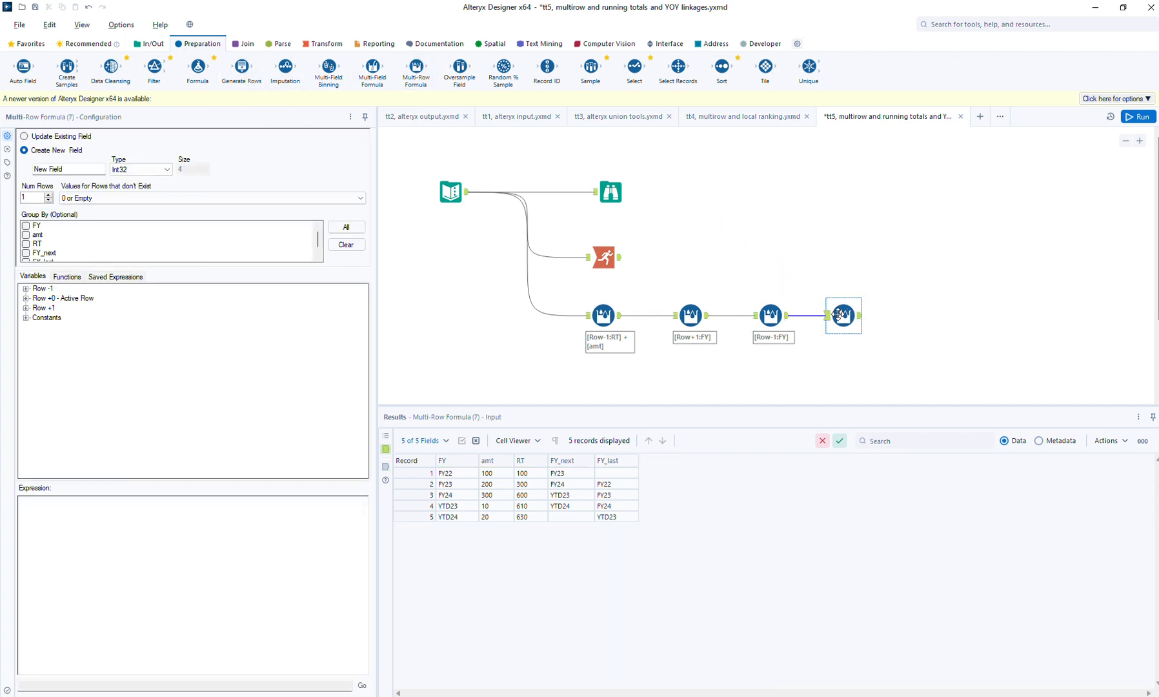
drag(77, 169, 3, 181)
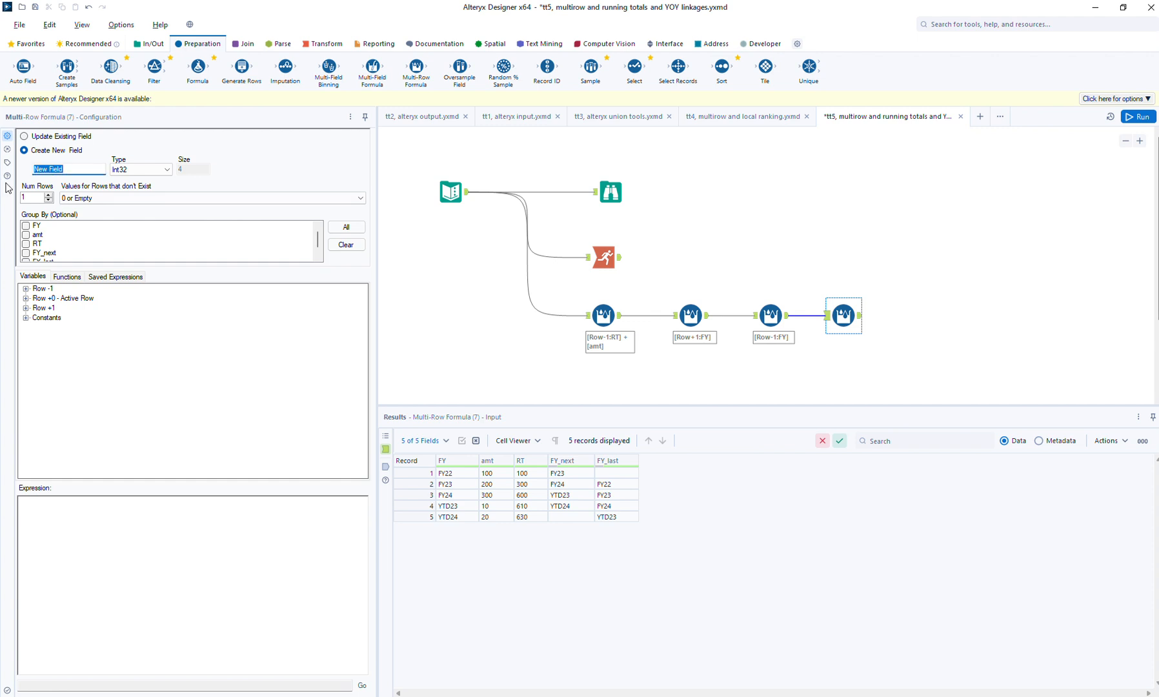
text(FY_b)
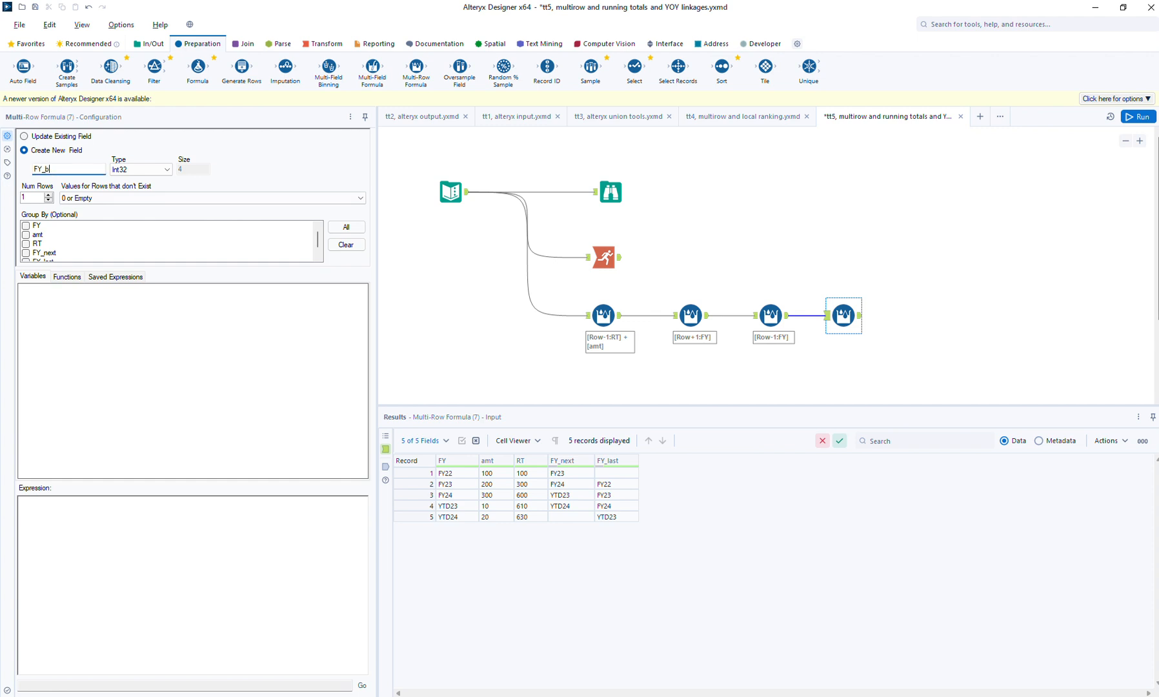
text(oth)
click(144, 170)
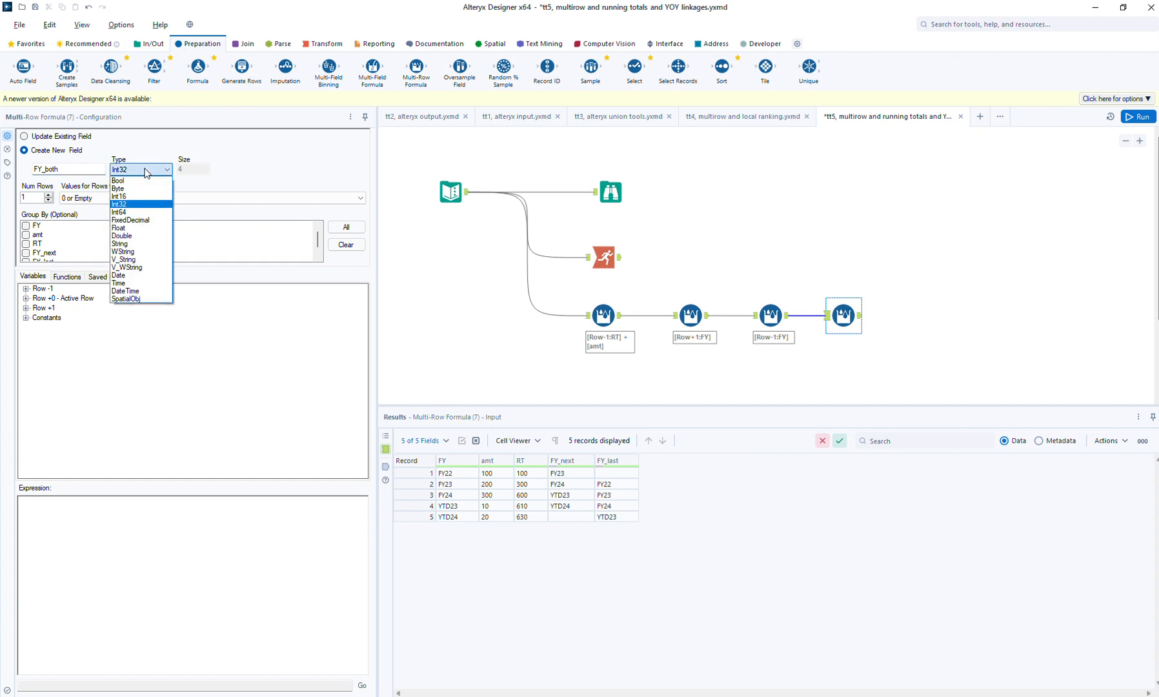
click(132, 267)
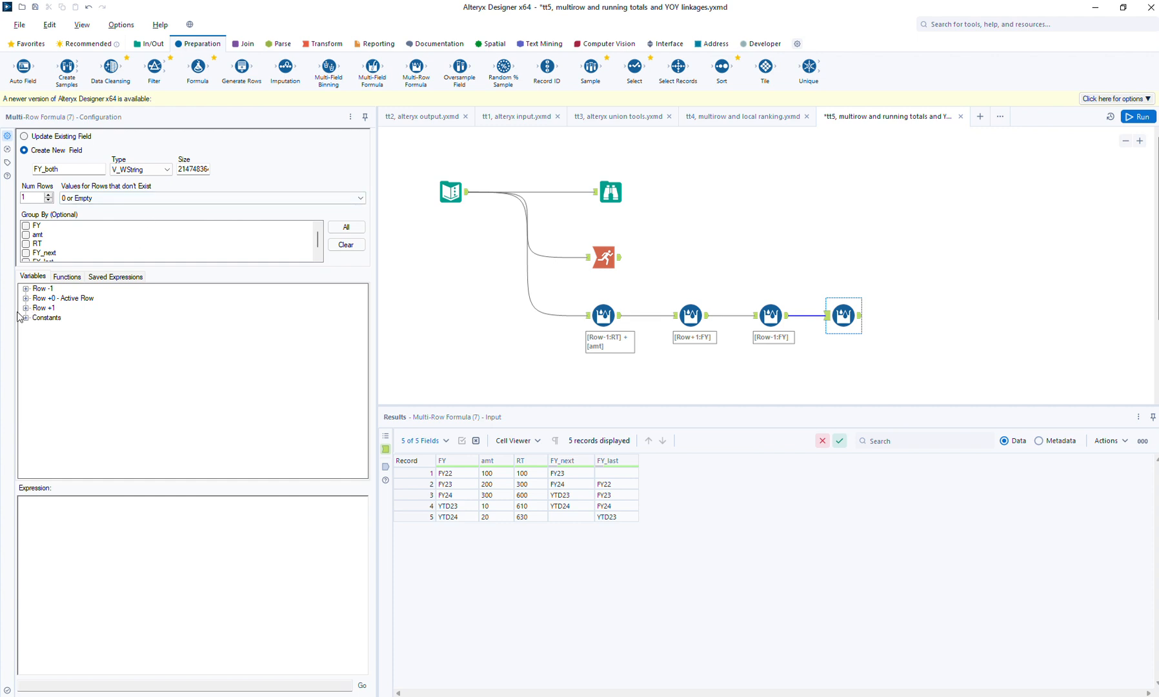
- Build the FY_both expression [Row-1:FY] + "/" + [Row+1:FY] and run the workflow
click(26, 289)
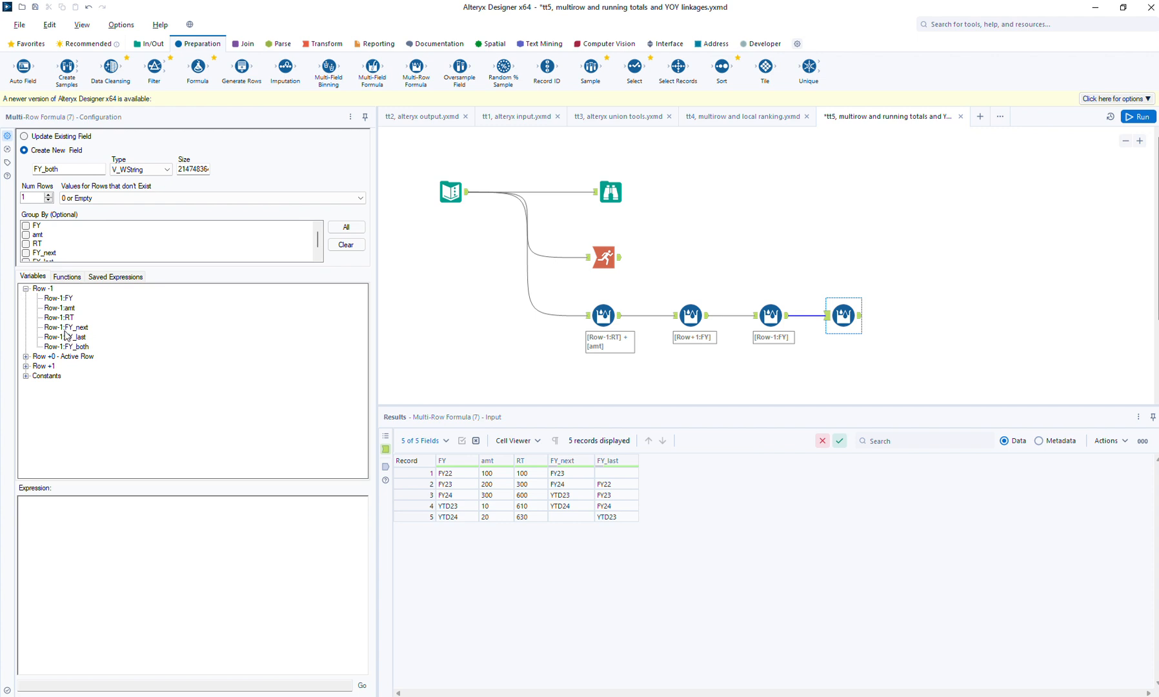
double_click(69, 301)
text(+ "/" +)
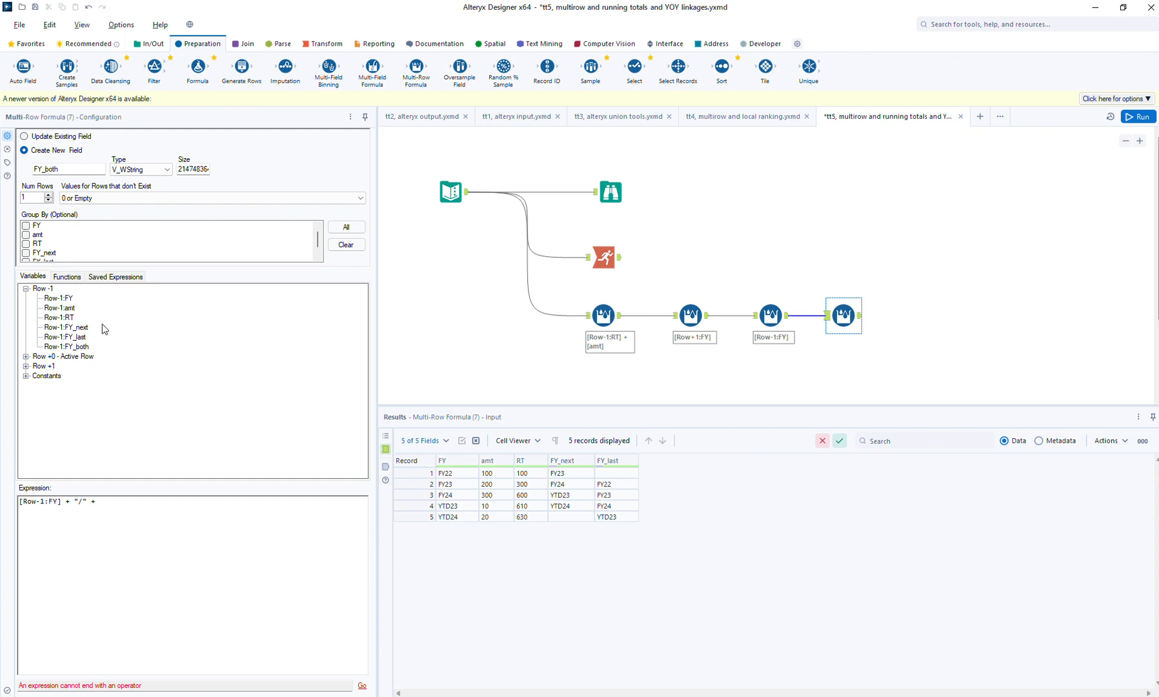
double_click(26, 357)
click(26, 366)
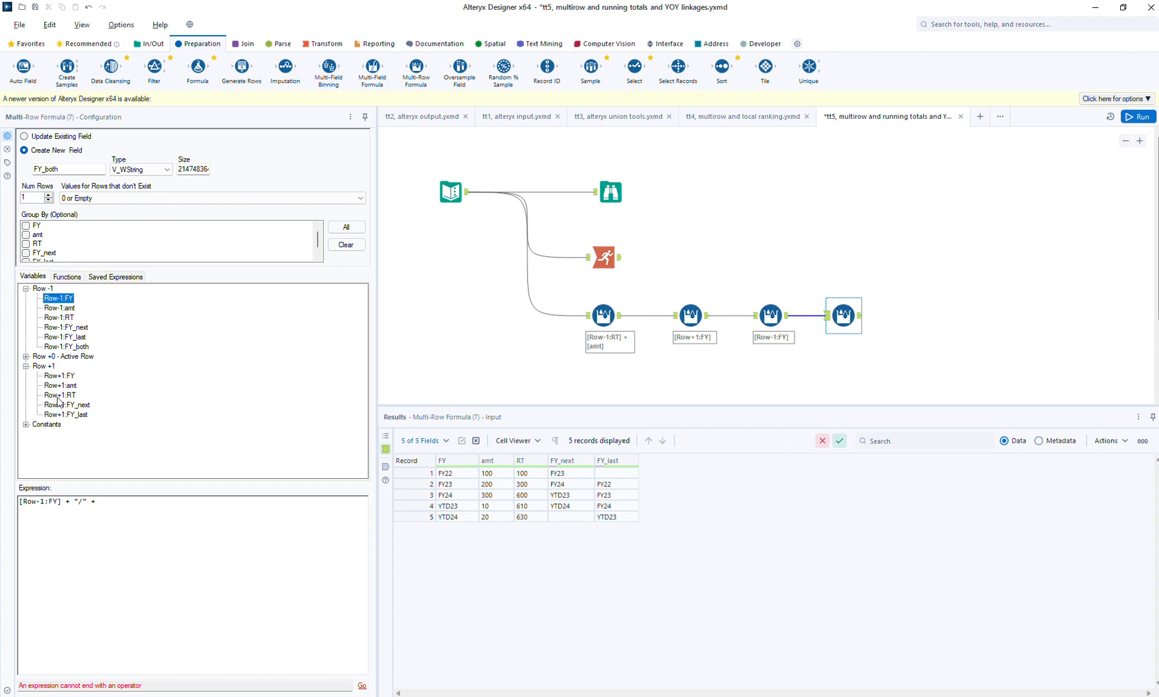
double_click(59, 376)
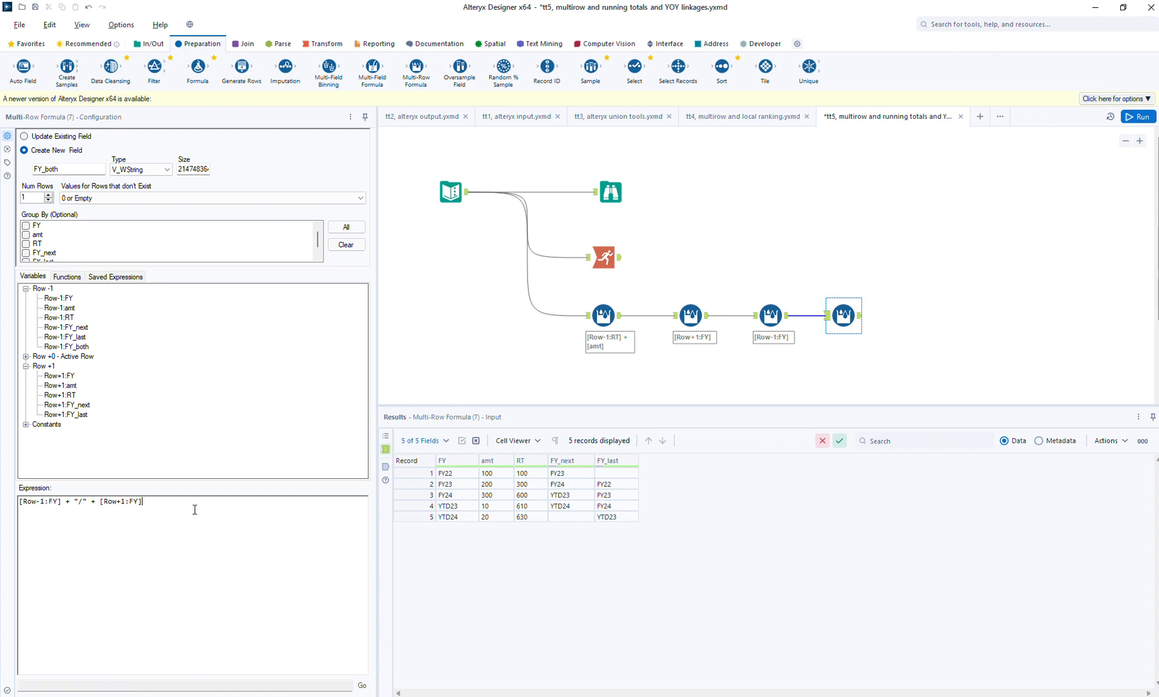
click(1139, 116)
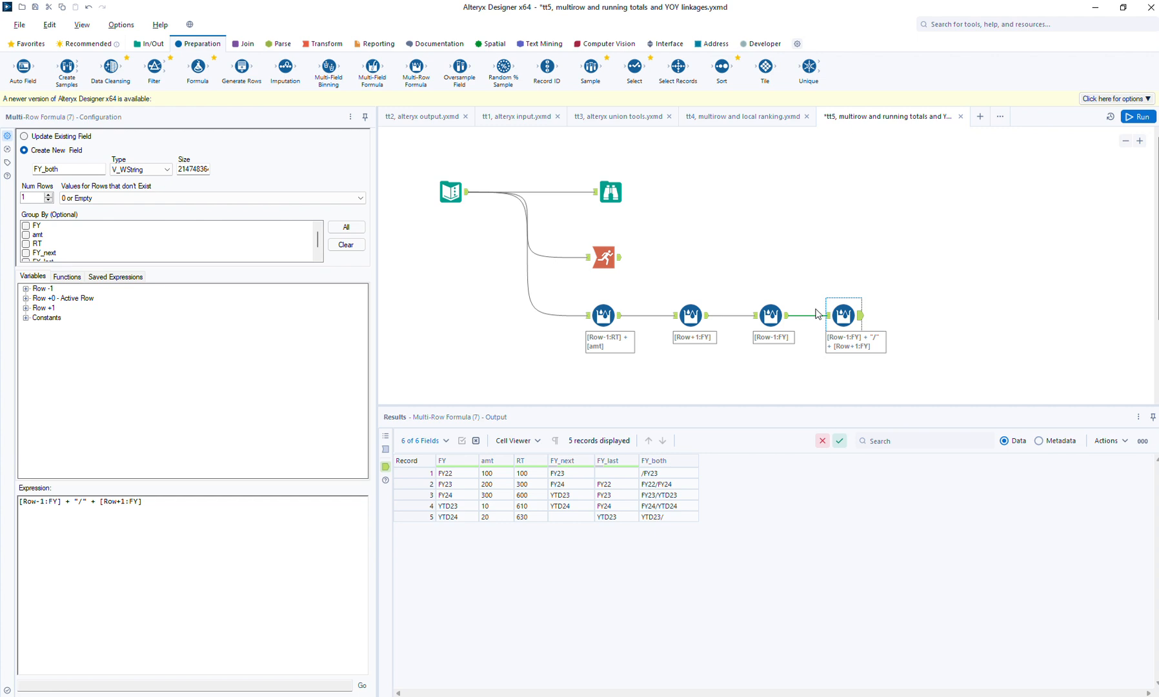
- Duplicate the entire set of connected tools and place the copy beside the original on the canvas
click(1124, 142)
click(1124, 143)
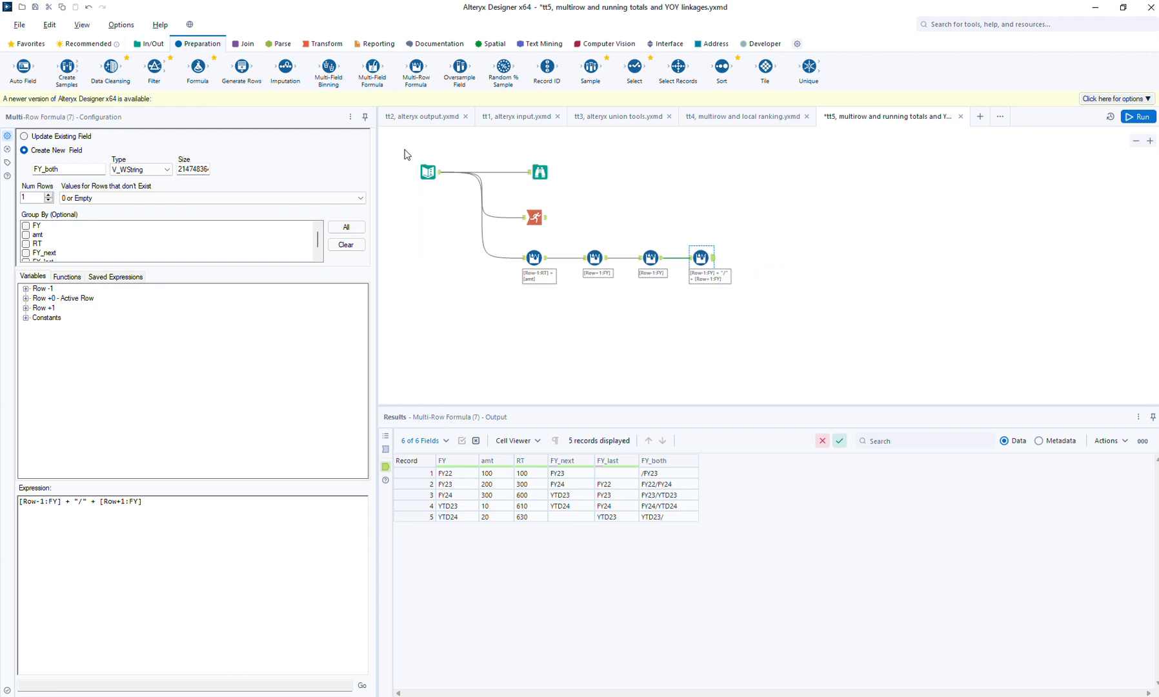
drag(405, 149, 781, 332)
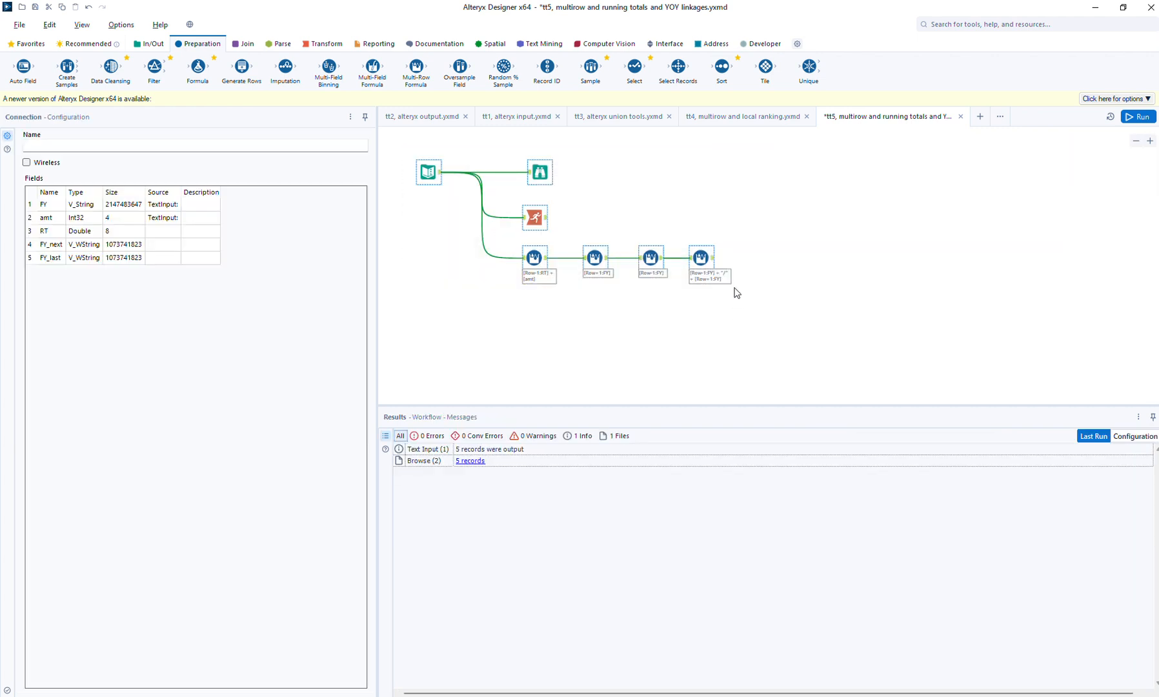
click(793, 168)
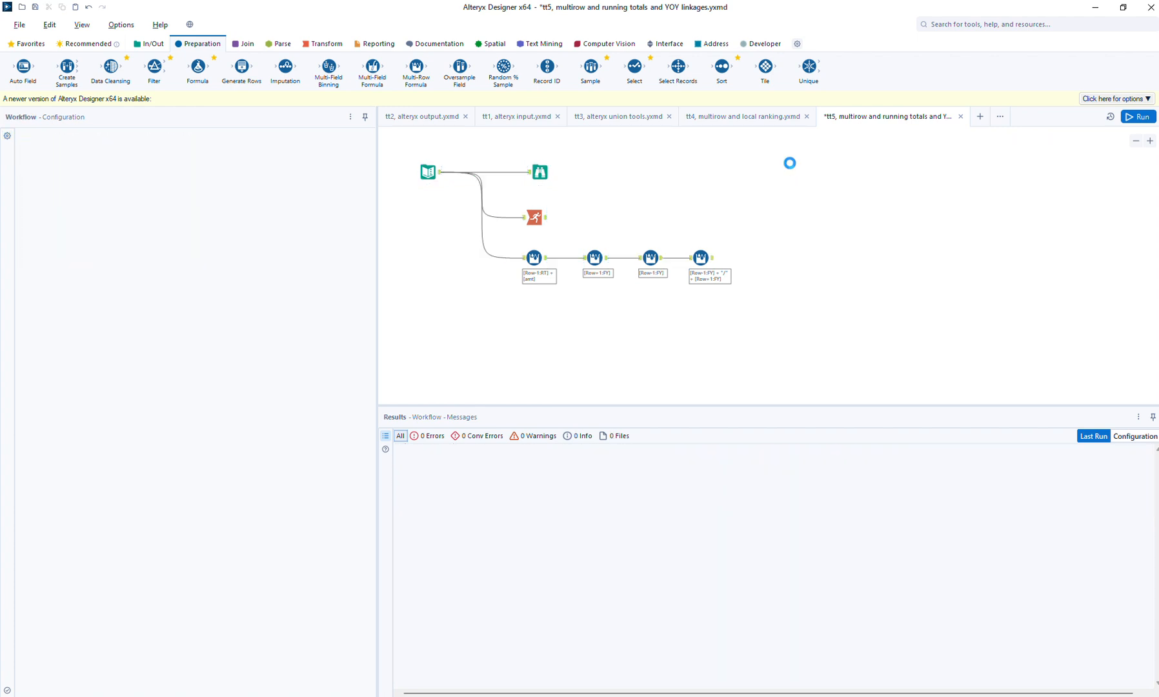
key(ctrl+v)
drag(801, 171, 740, 159)
click(981, 179)
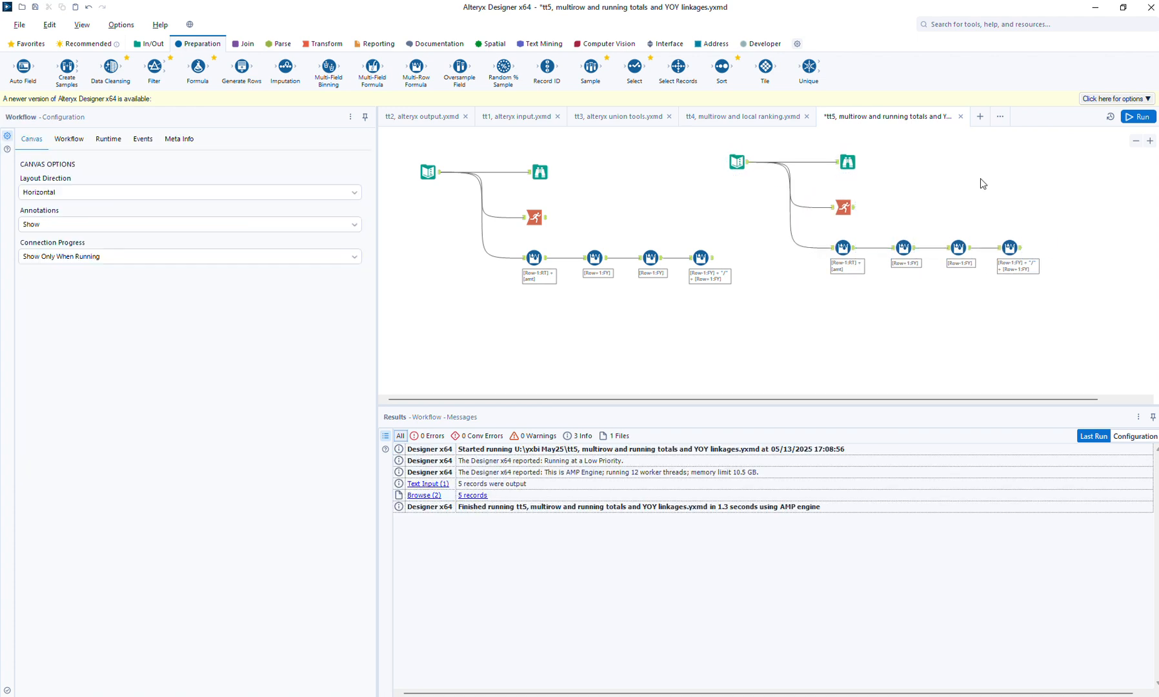
- Insert a Formula tool between the copied Text Input and Browse tools, with a new output column FY_part
drag(198, 67, 800, 168)
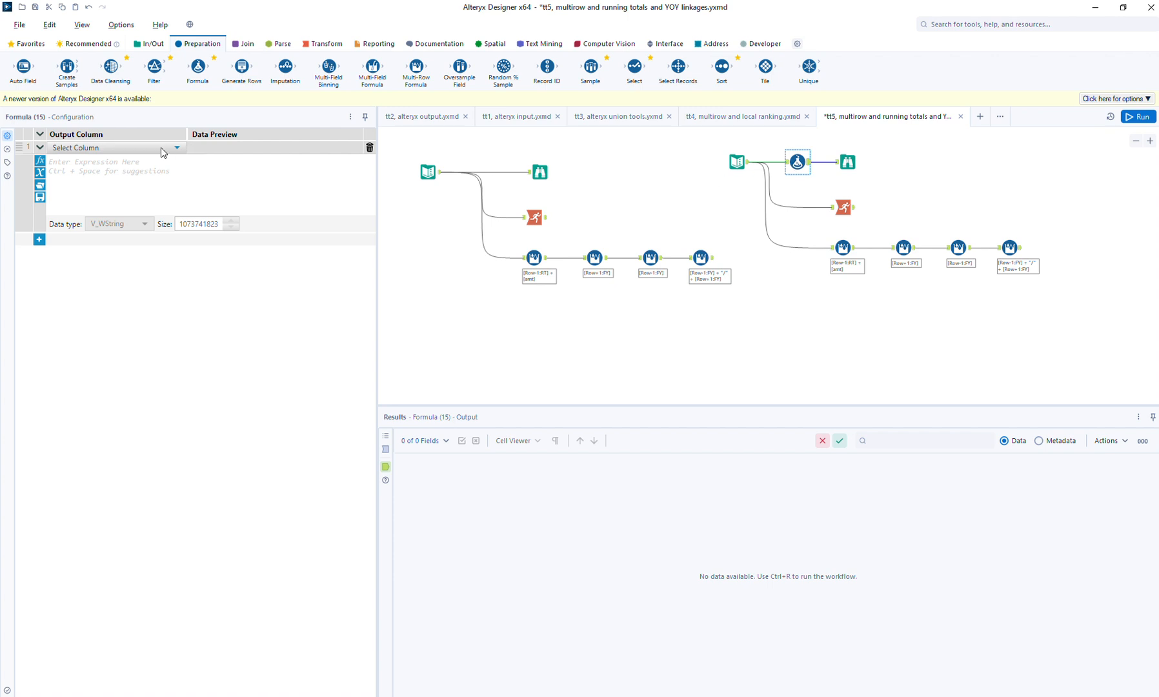
click(99, 149)
click(96, 160)
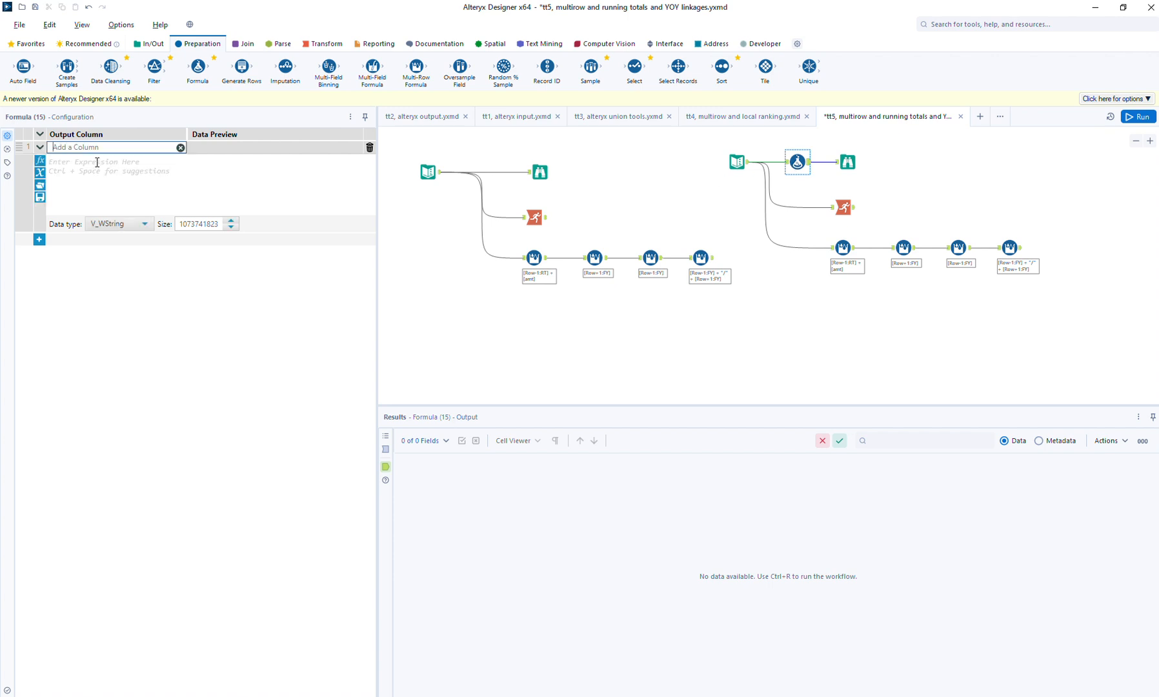
text(FY_part)
- Start the FY_part expression with the condition if Contains([FY], "YTD")
click(97, 162)
text(if [c)
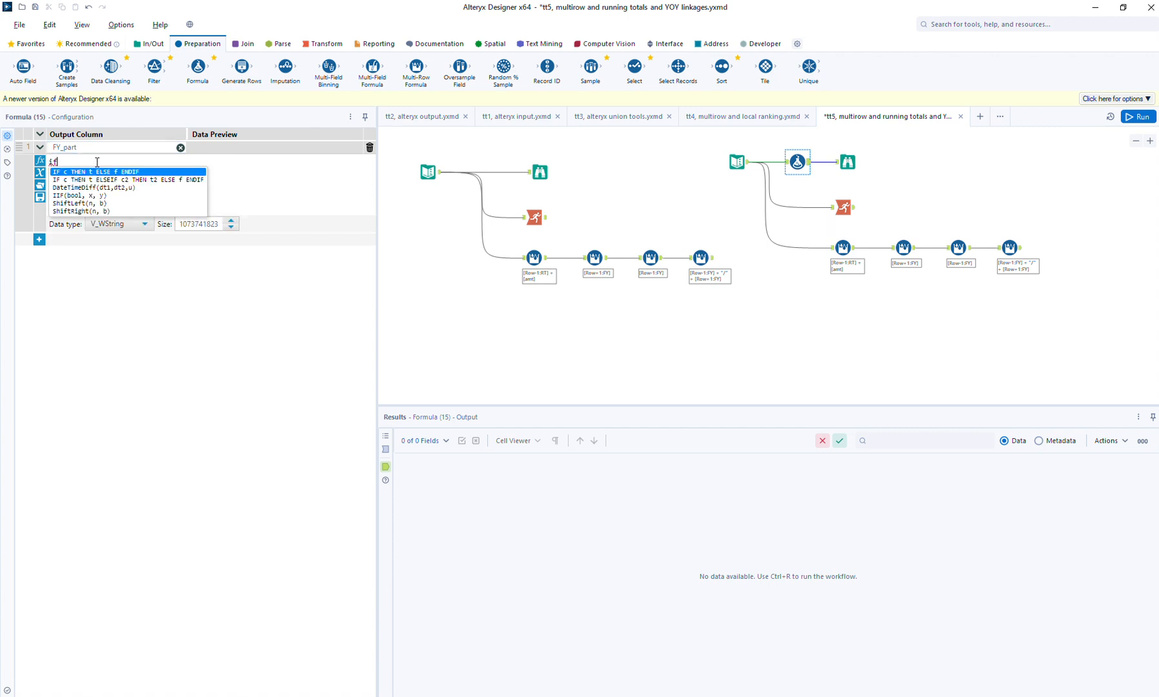
key(BackSpace)
key(BackSpace)
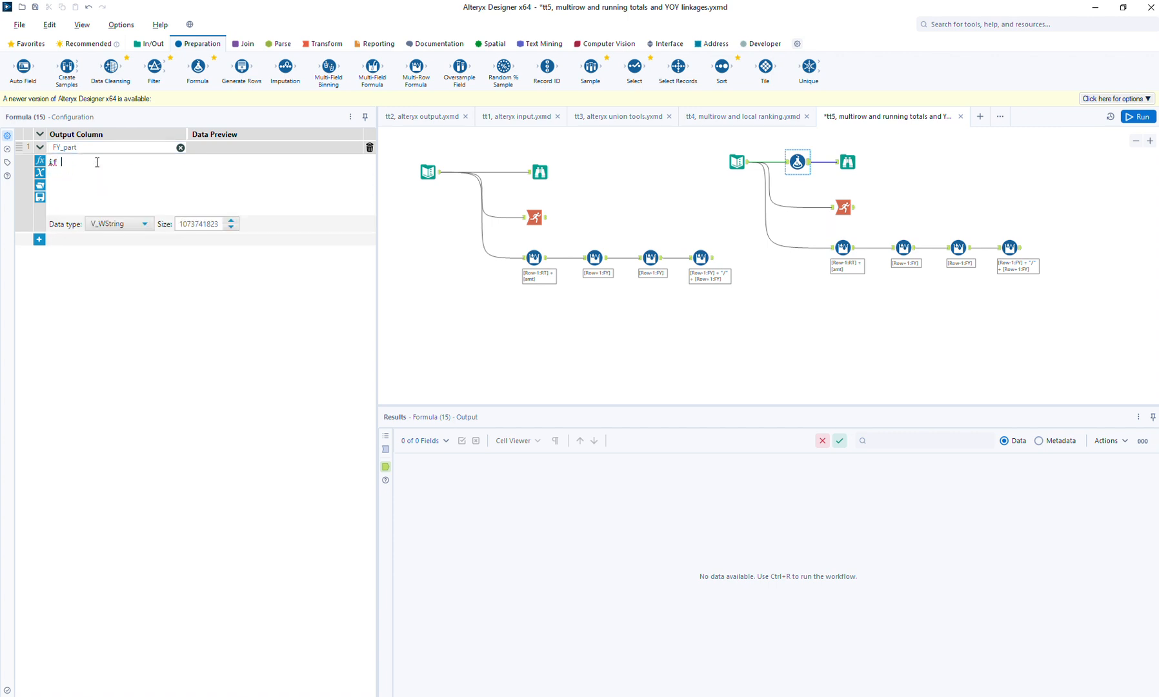
text(con)
key(Return)
text([)
key(Return)
key(Right)
key(Right)
key(ctrl+shift+Right)
text("")
key(Left)
text(YTD") t)
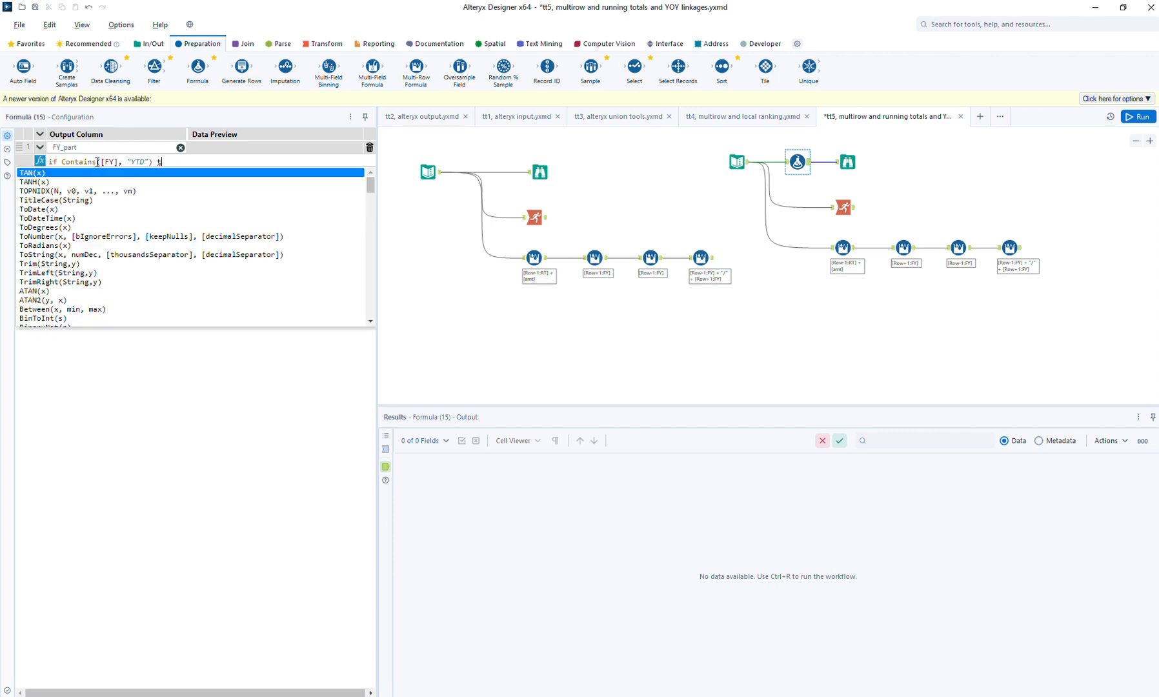
text(hen "B")
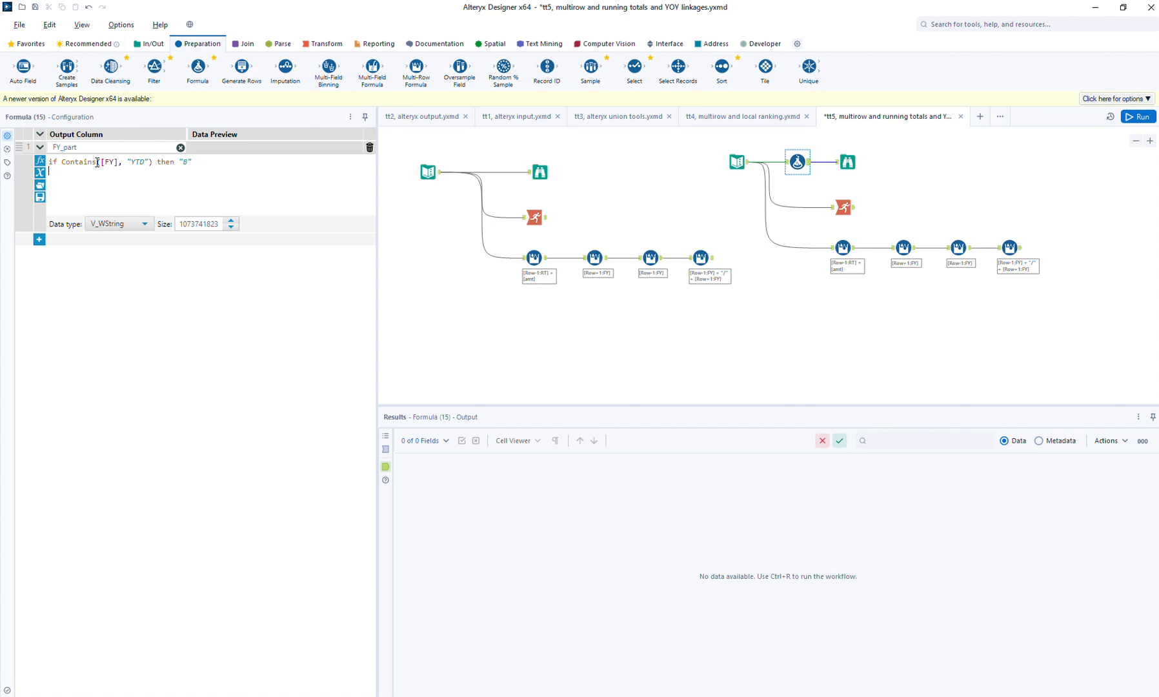
- Complete the FY_part expression with then "B" else "A" endif, and run the workflow
key(Return)
text(else "A" endif)
click(1149, 115)
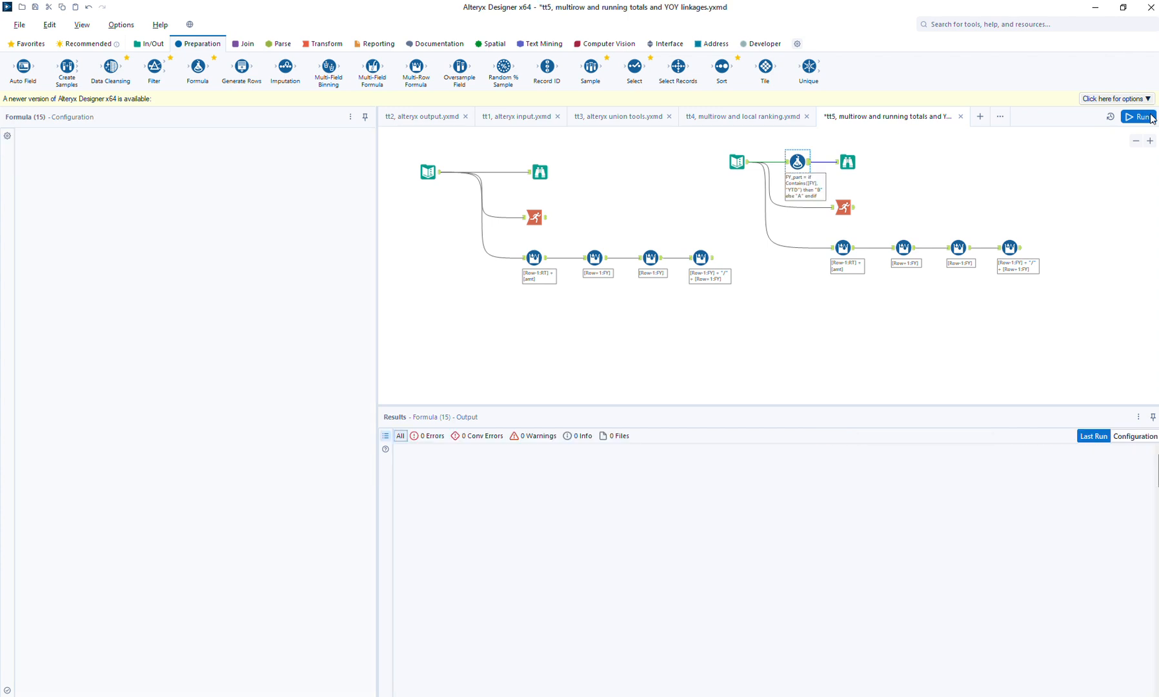
- Examine the Formula and Browse results, comparing the full-year rows with the YTD rows by their FY_part values
click(798, 161)
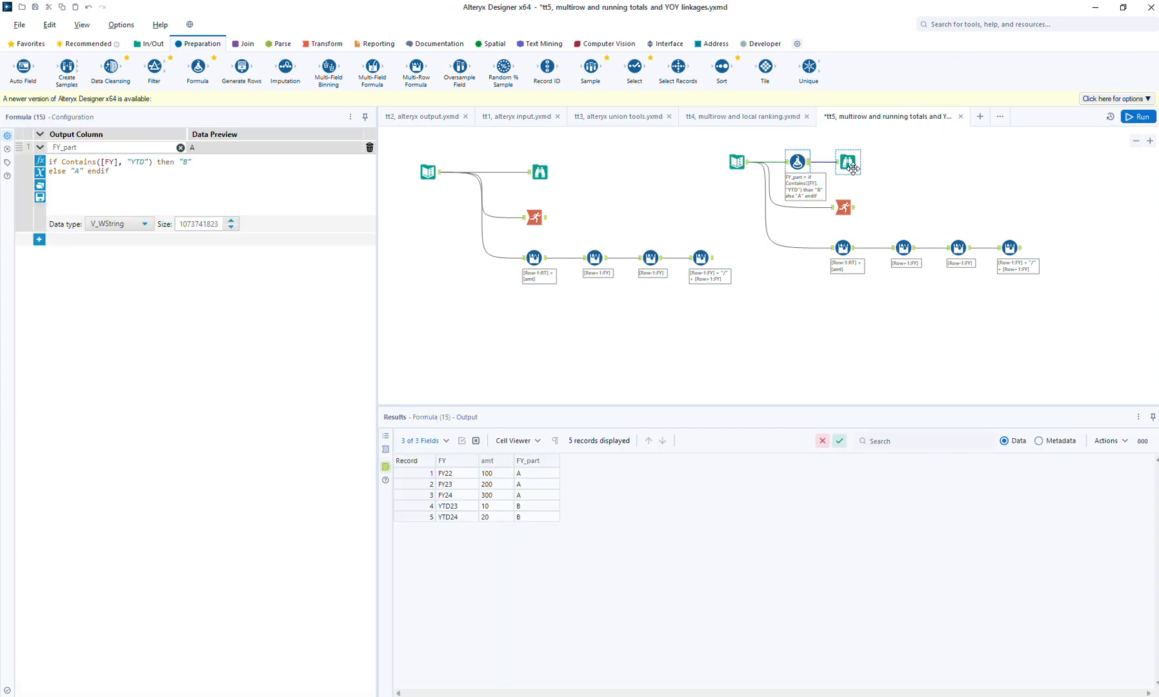
click(848, 162)
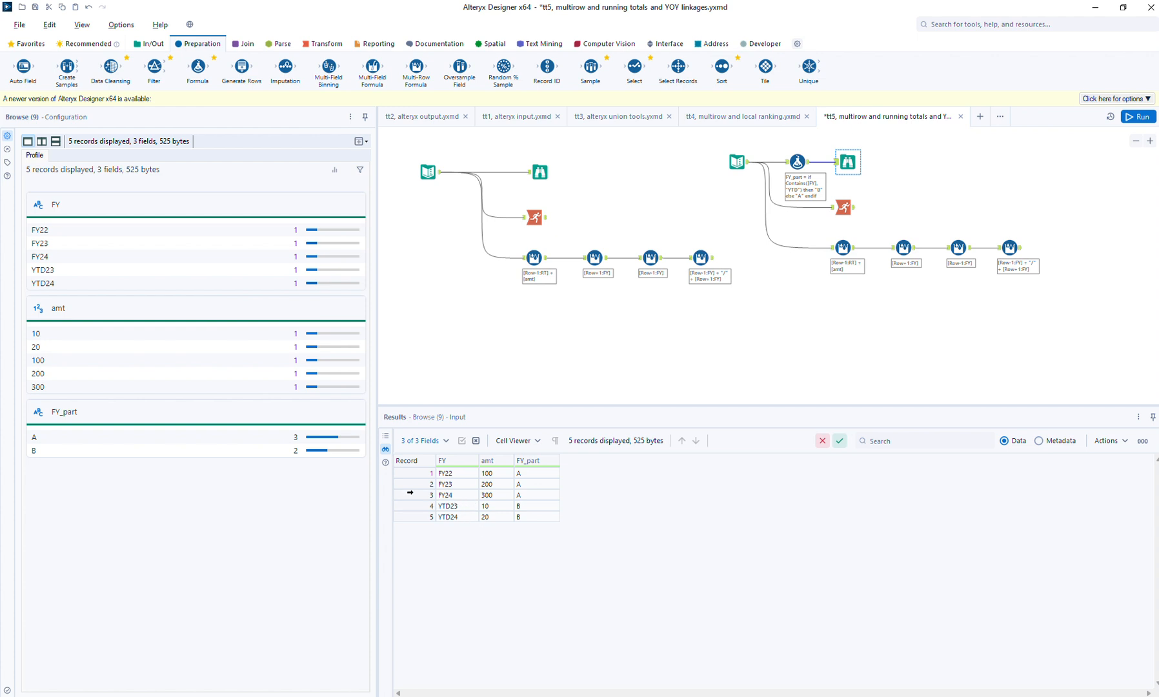
drag(407, 475, 406, 517)
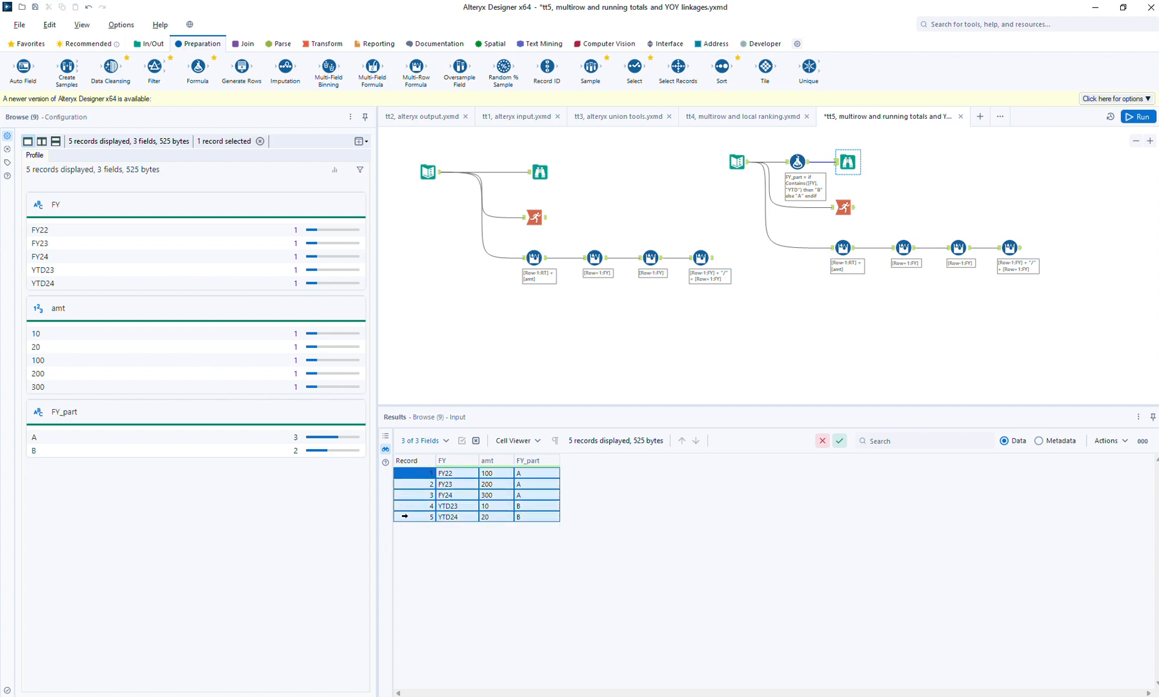
click(425, 518)
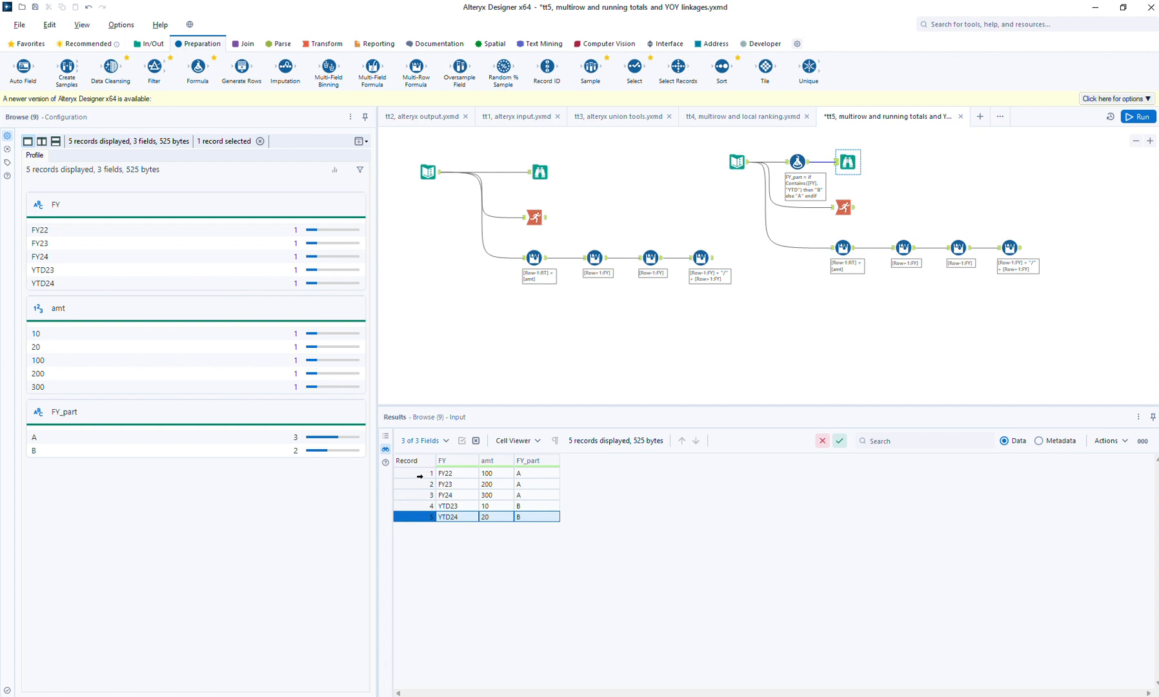
click(409, 475)
drag(409, 474, 408, 495)
drag(417, 510, 422, 524)
drag(418, 475, 416, 493)
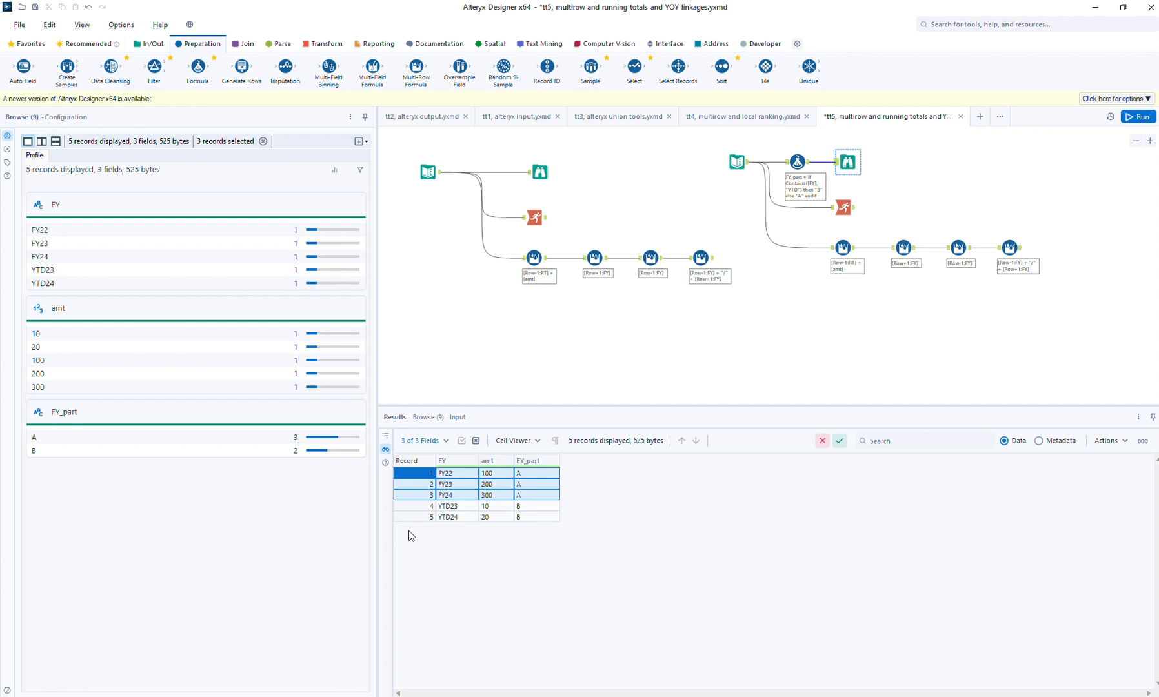
click(406, 506)
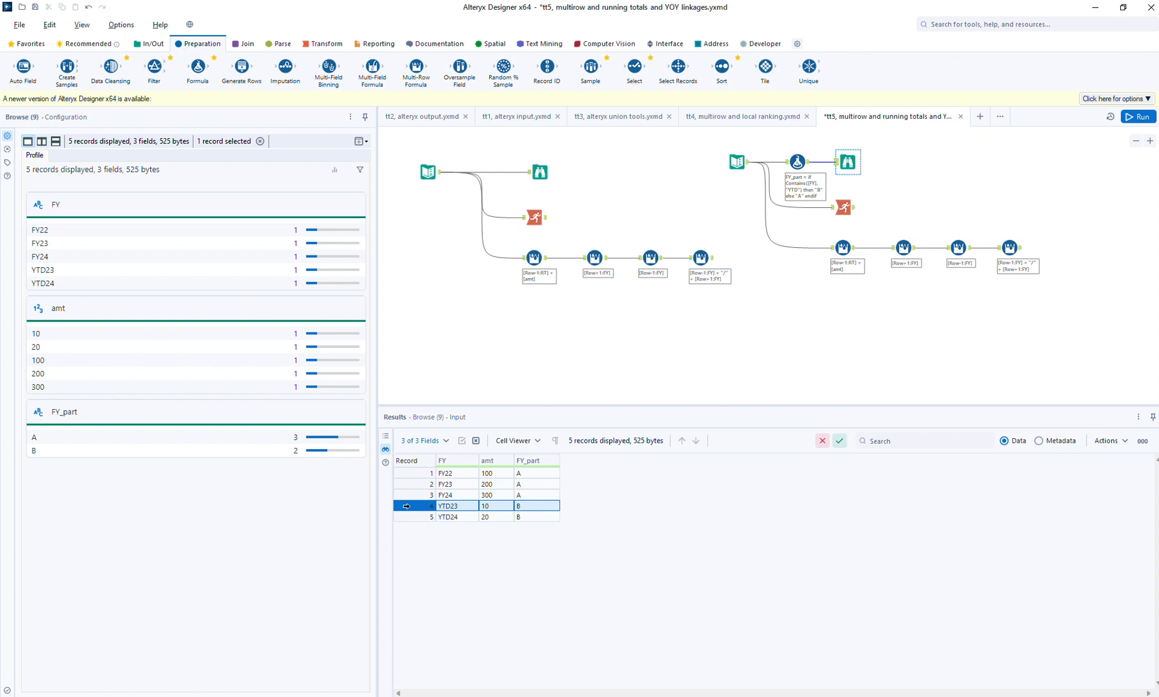
drag(407, 511, 419, 518)
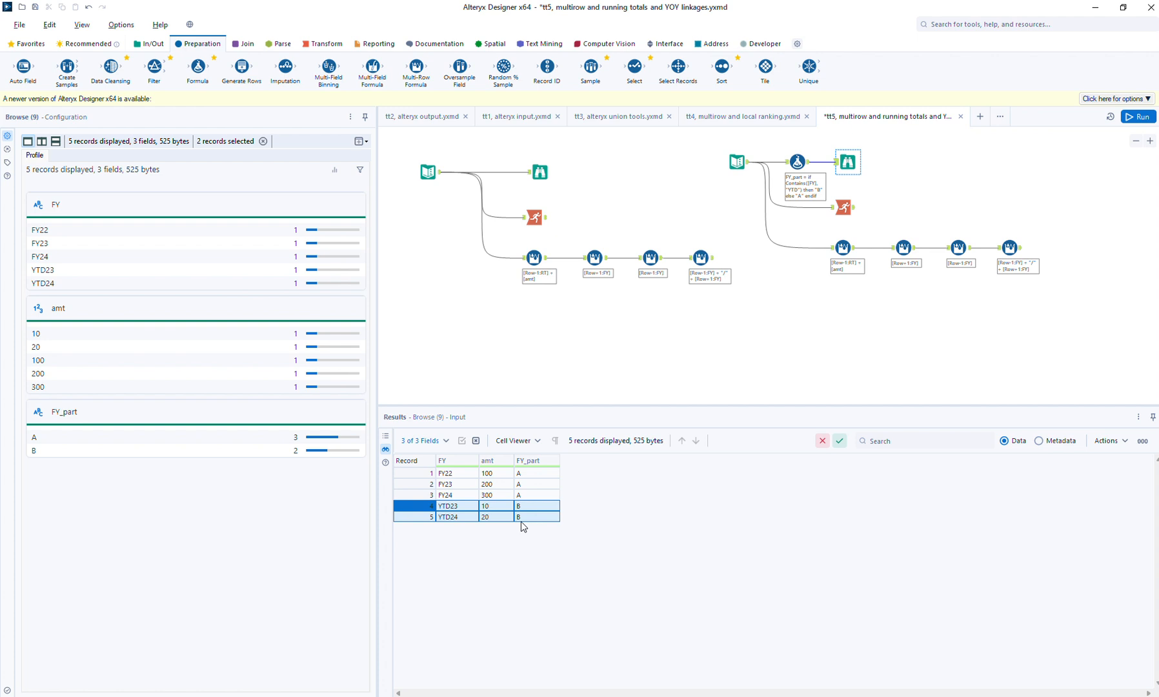
drag(409, 473, 406, 496)
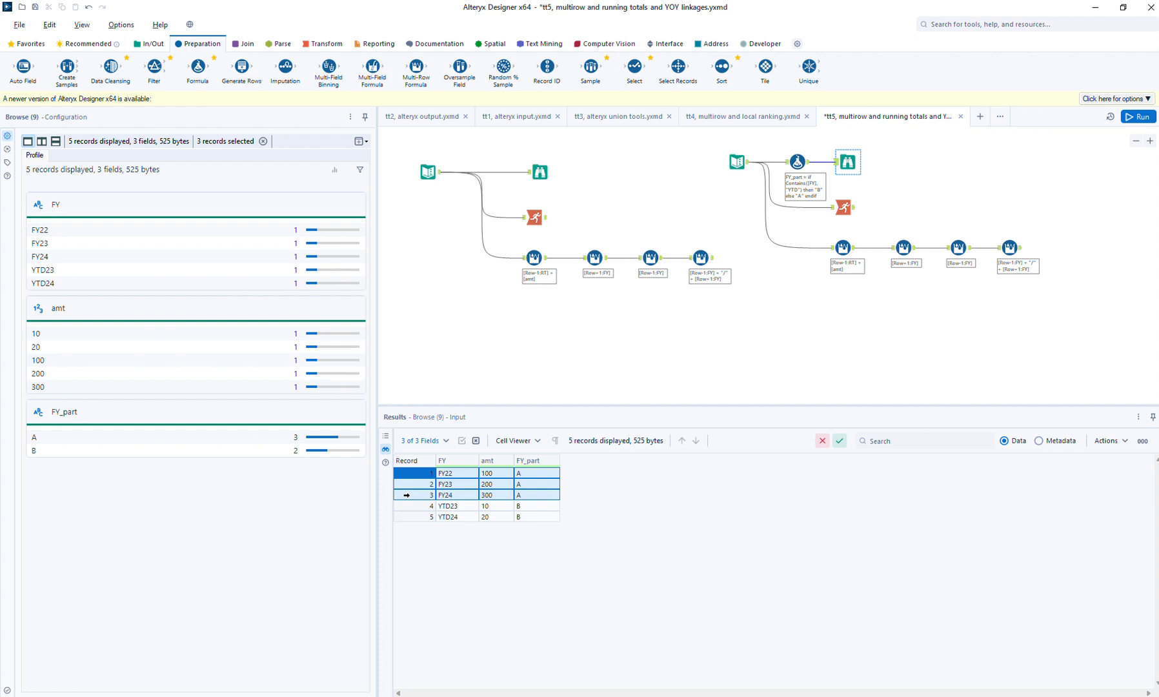
- Rewire the copied Running Total tool and first Multi-Row Formula tool to take their input from the Formula tool instead of the Text Input
click(843, 209)
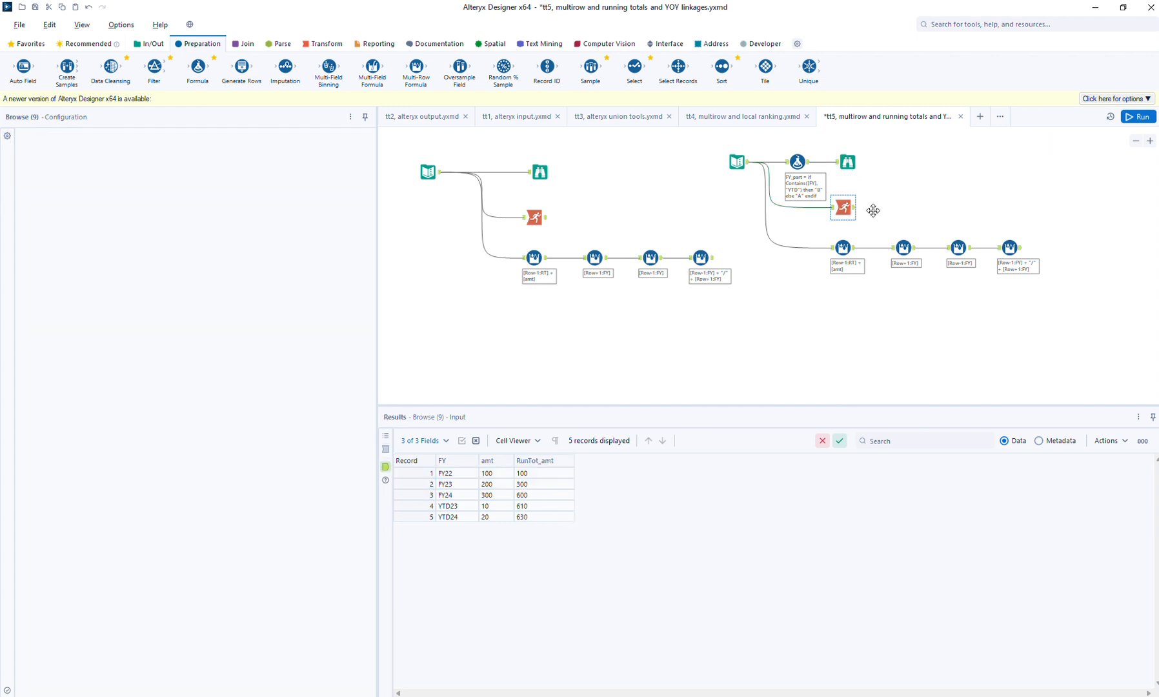
drag(873, 211, 878, 210)
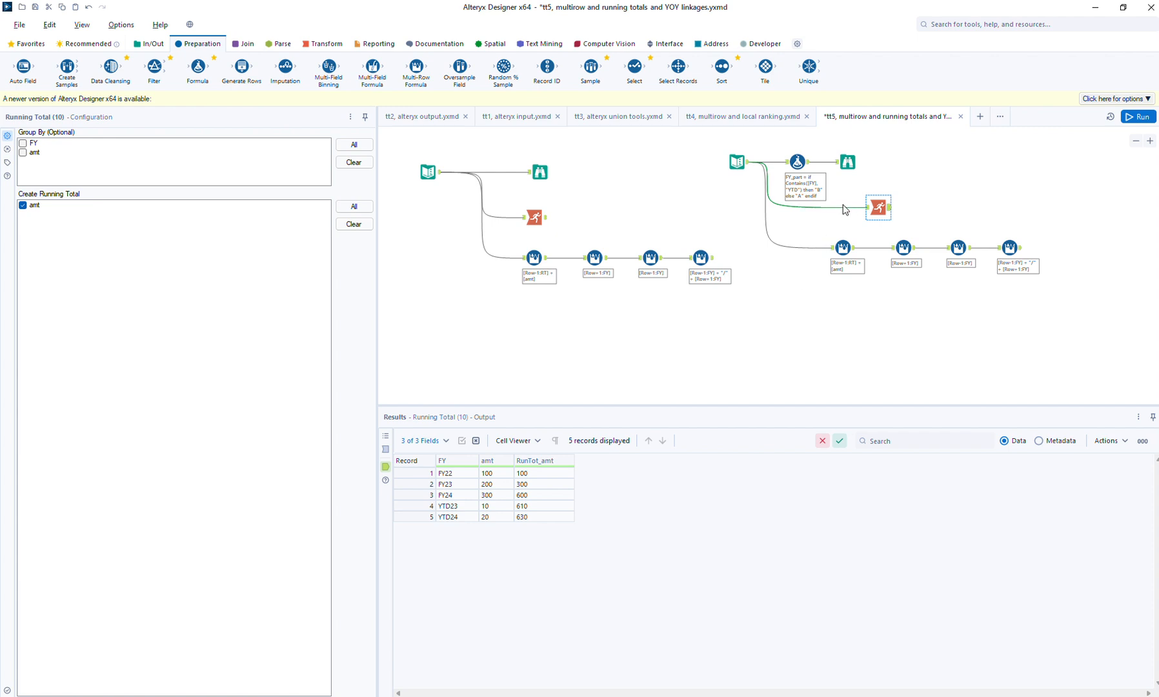
click(842, 207)
click(847, 216)
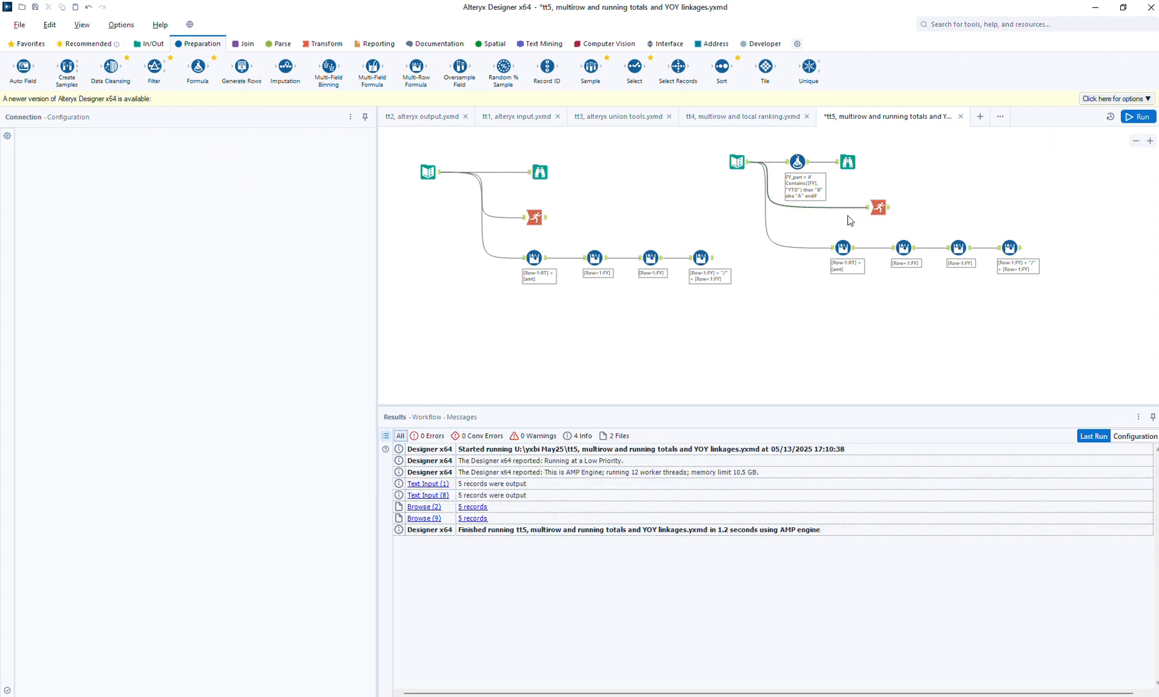
key(Delete)
click(821, 248)
key(Delete)
drag(811, 162, 867, 208)
drag(811, 162, 831, 247)
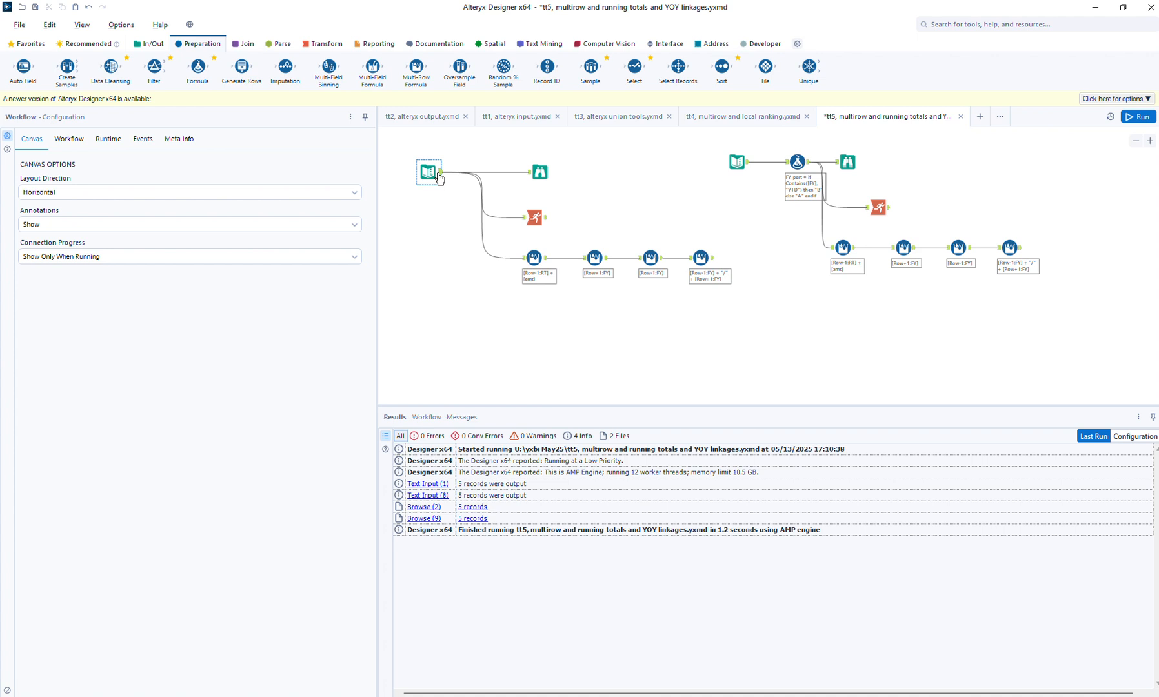
- Group the copied Running Total tool by FY_part and run the workflow
click(848, 162)
click(799, 162)
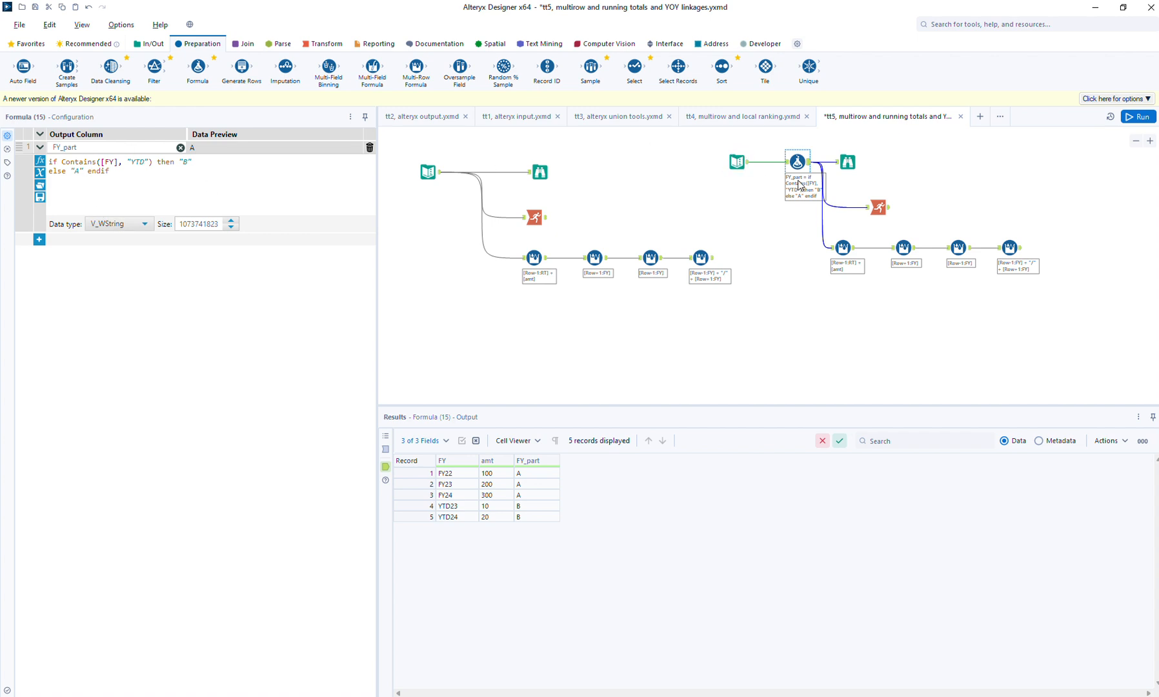
click(878, 206)
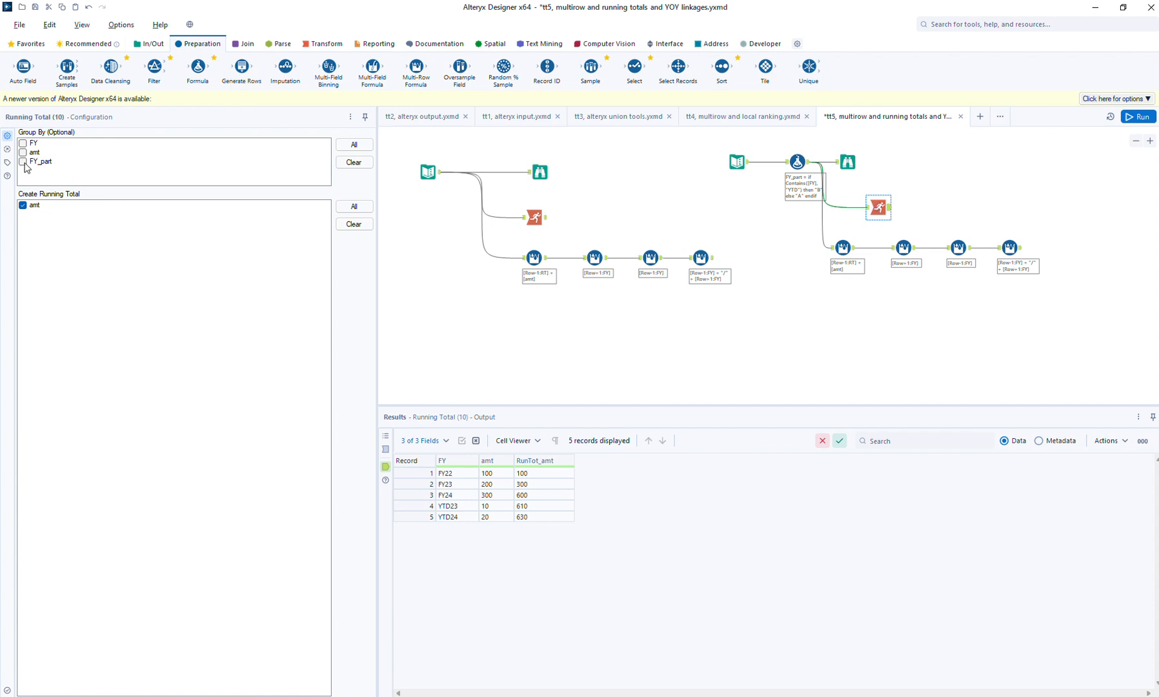
click(23, 162)
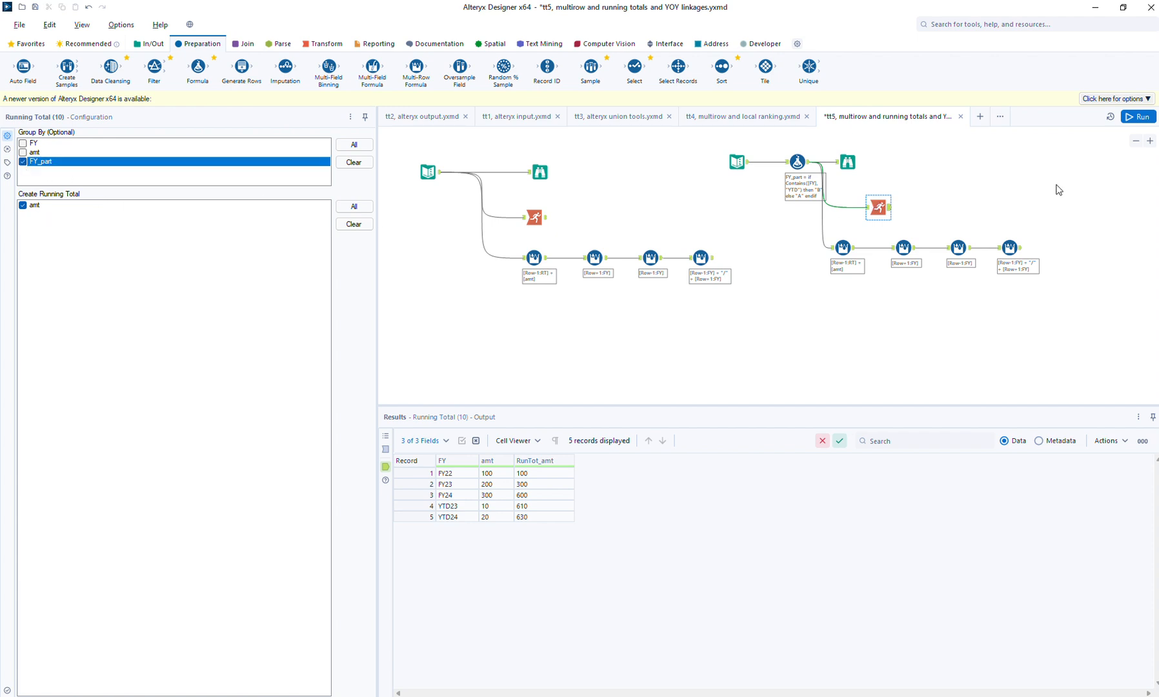
click(1140, 117)
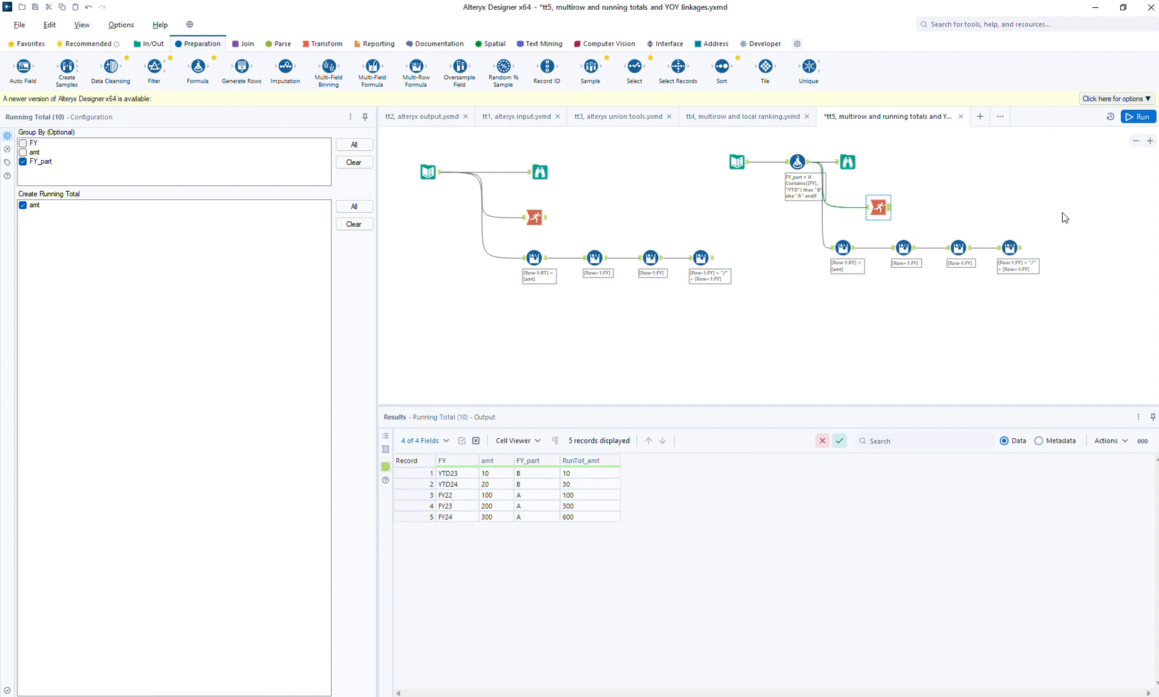
- Add a Sort tool after the copied Running Total, sorting by FY and FY_part ascending, and run the workflow
click(1136, 140)
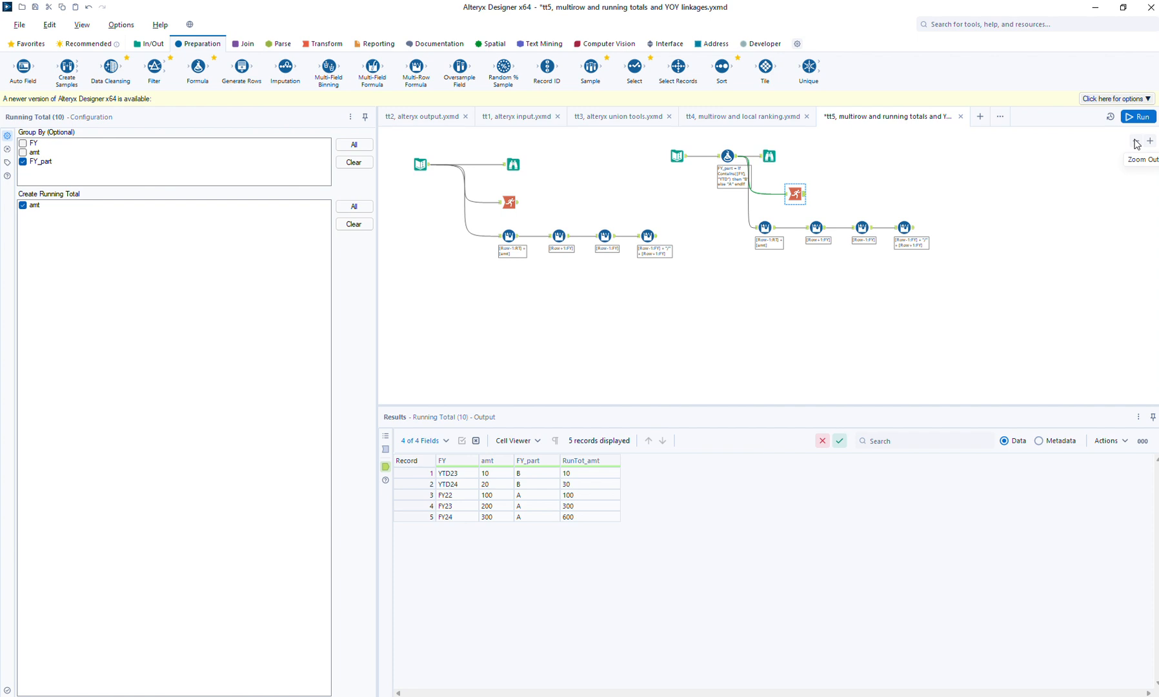
drag(722, 67, 829, 194)
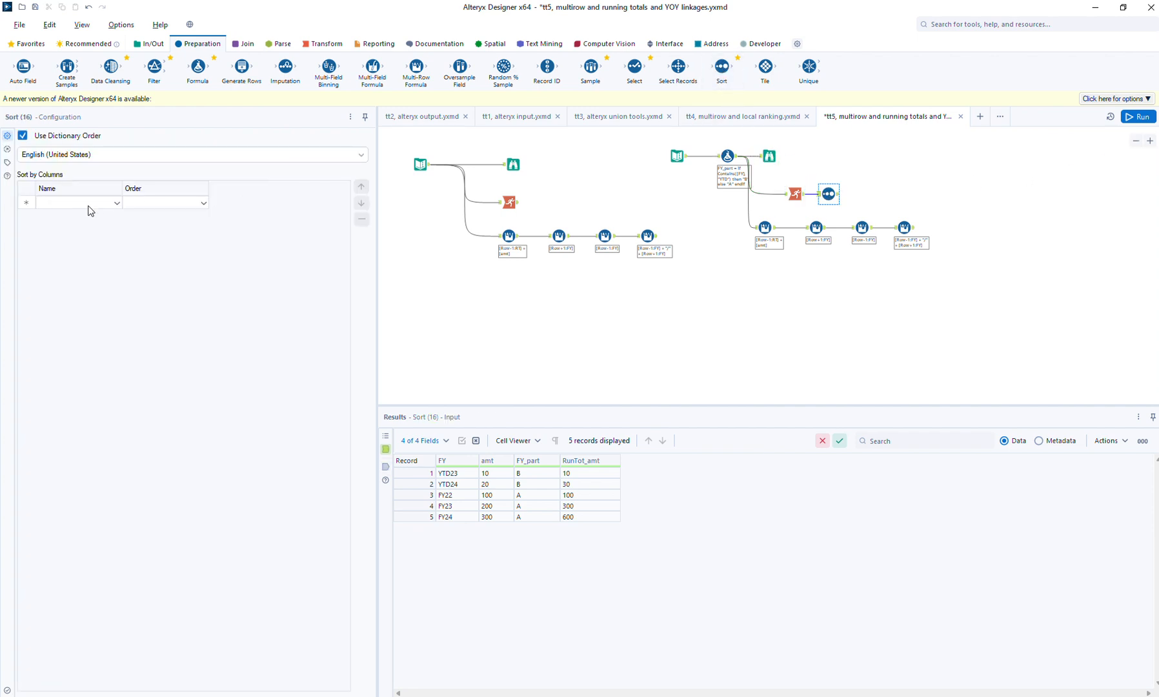
click(89, 205)
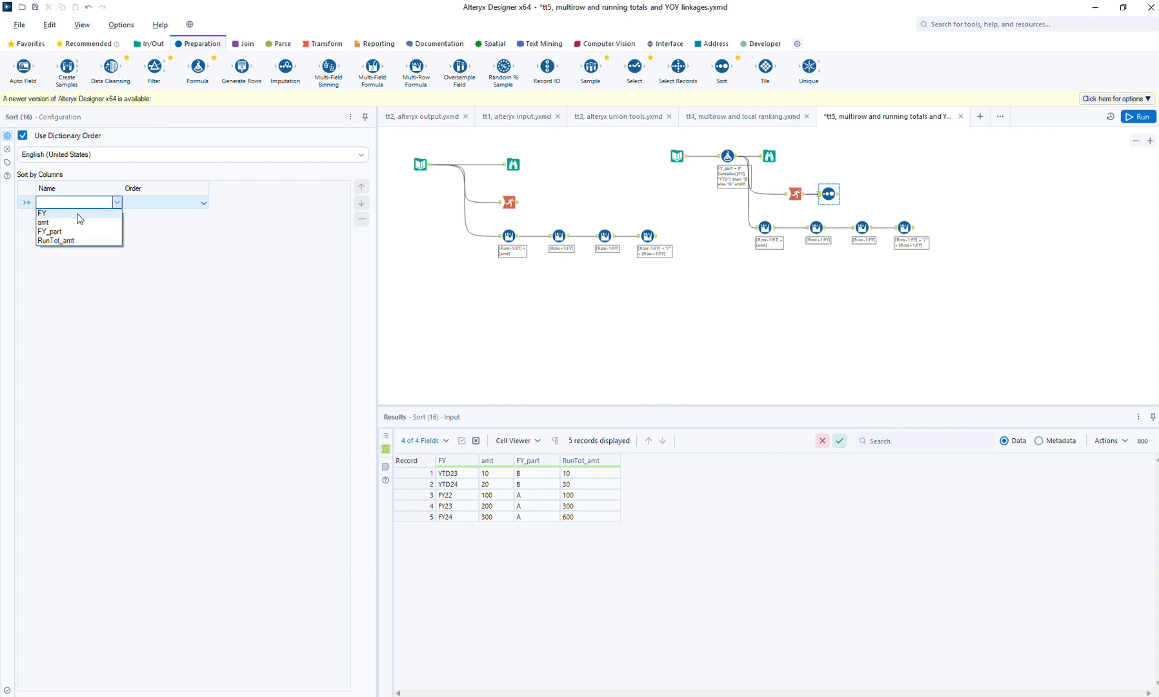
click(80, 214)
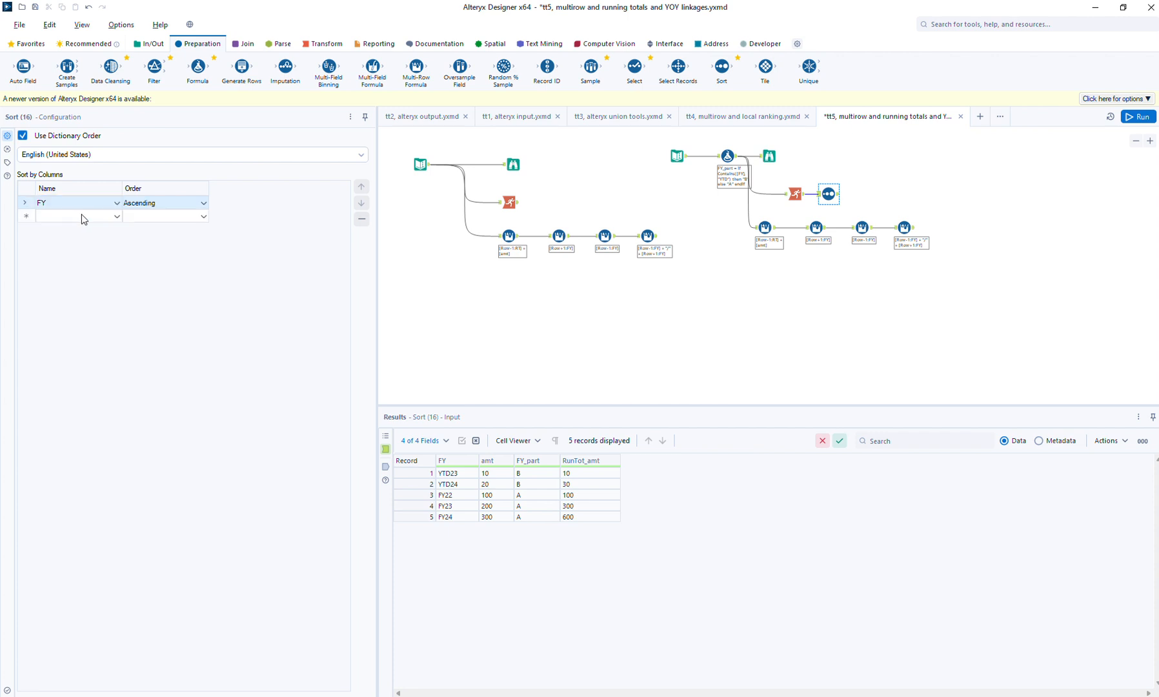
click(77, 217)
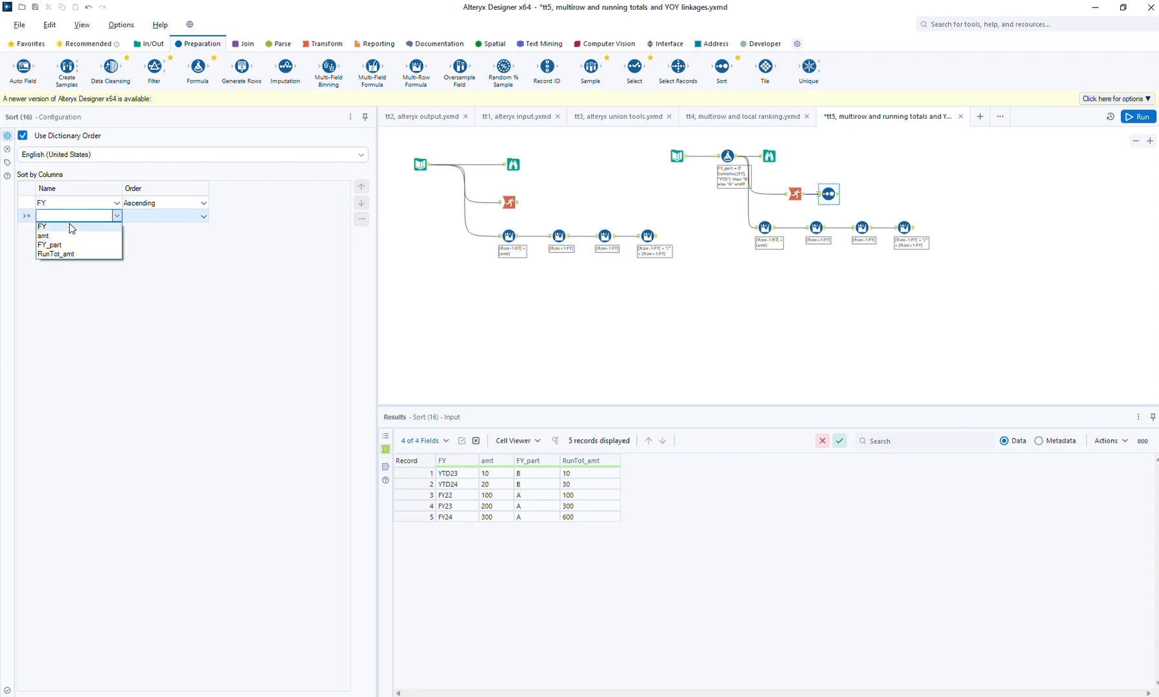
click(86, 244)
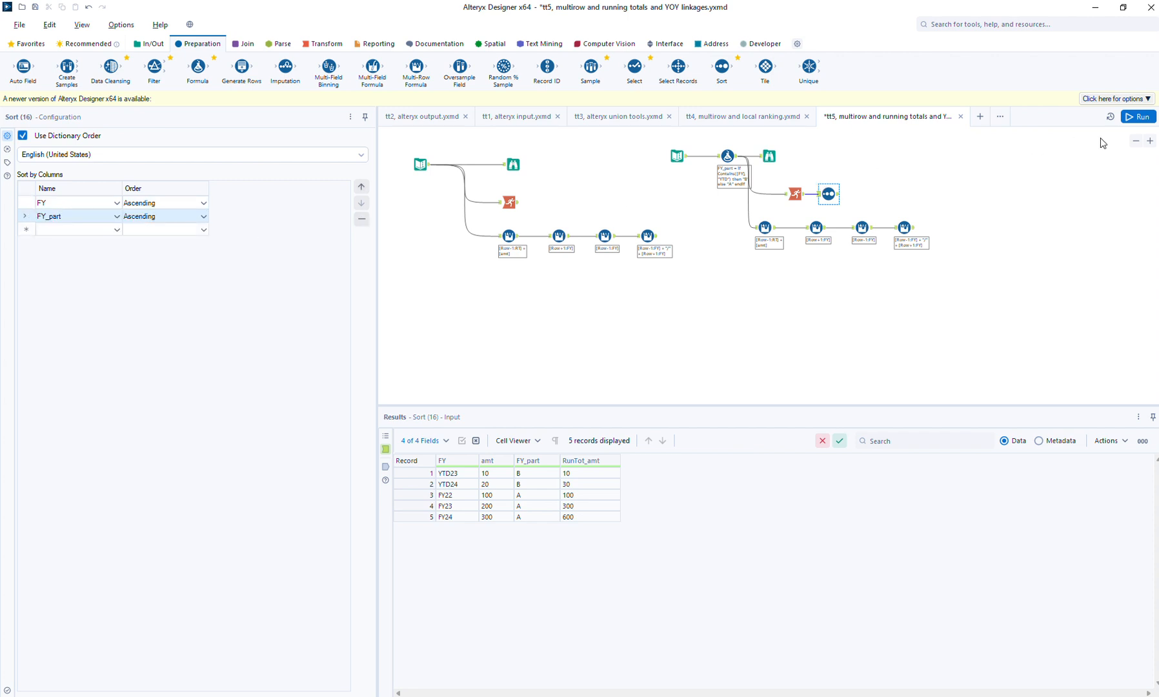
click(1140, 117)
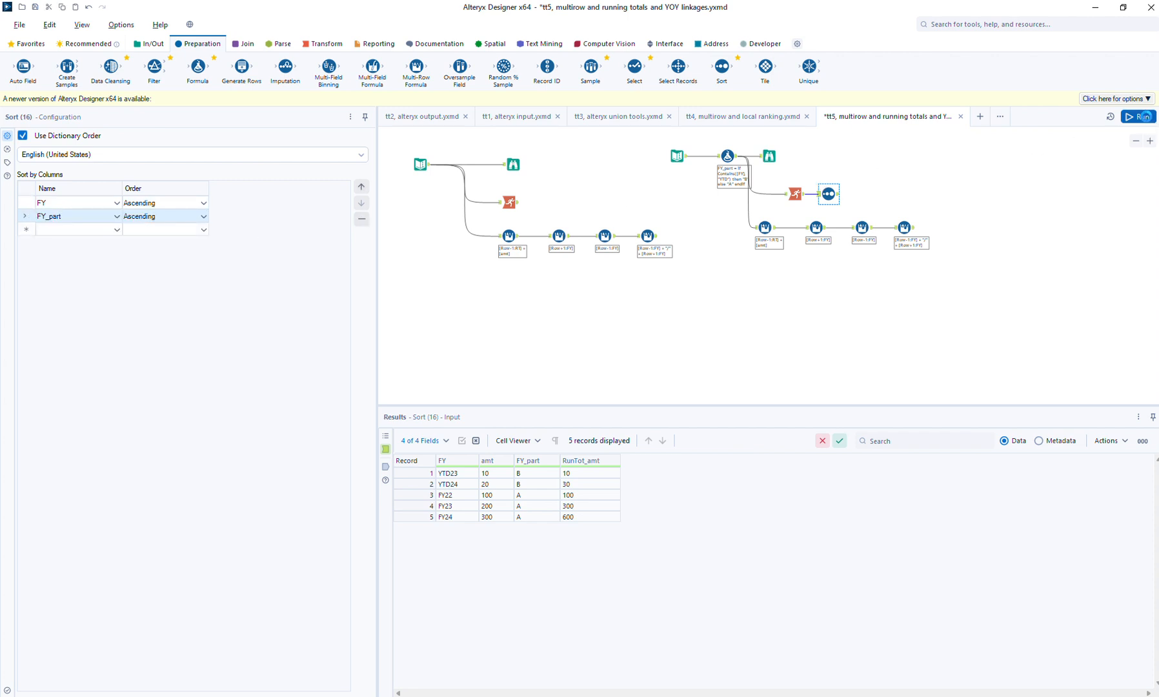
click(838, 203)
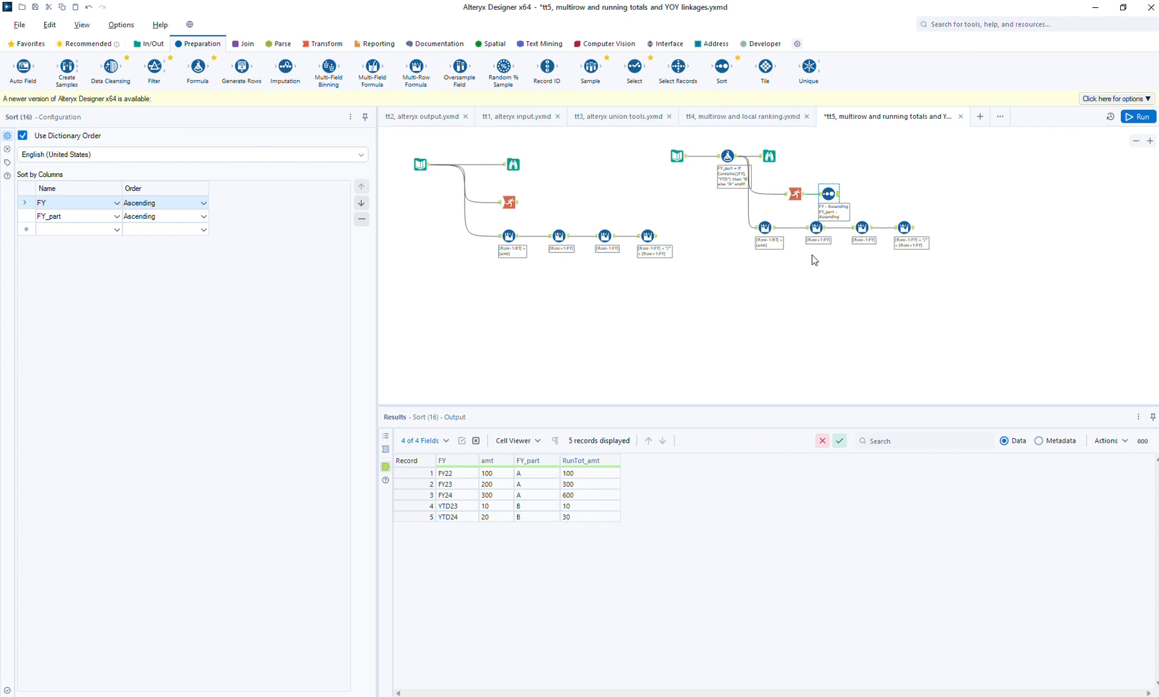
- Move the four copied Multi-Row Formula tools lower on the canvas, clear of the Sort tool's annotation
drag(741, 215, 931, 275)
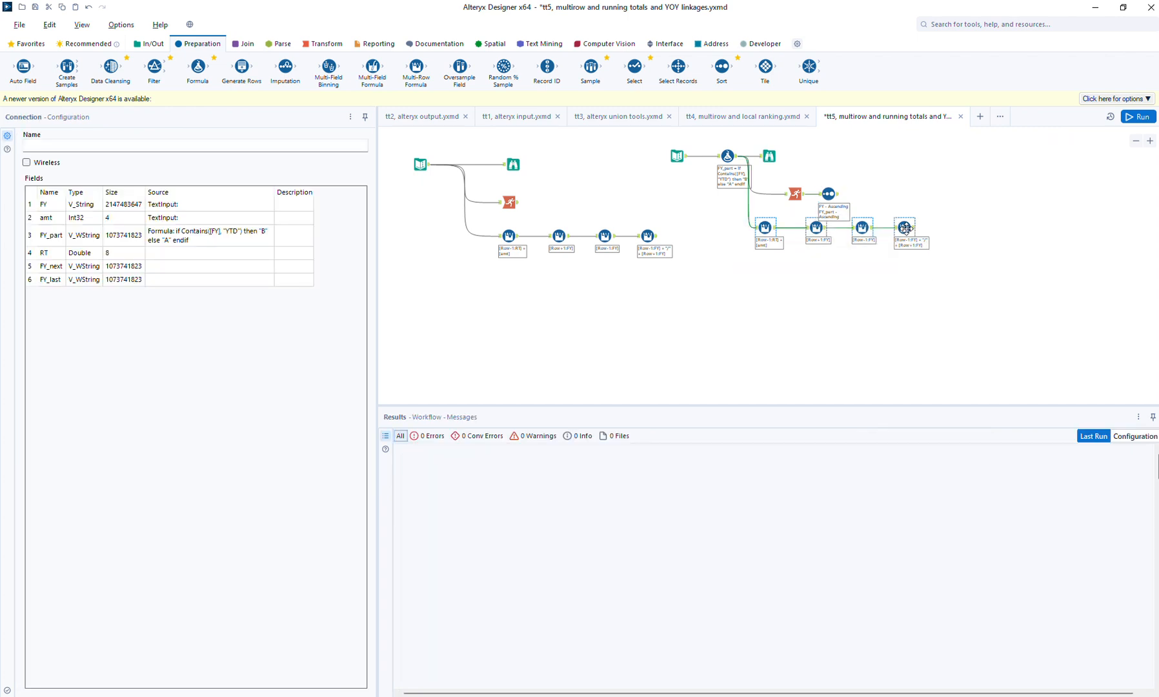
drag(905, 229, 921, 246)
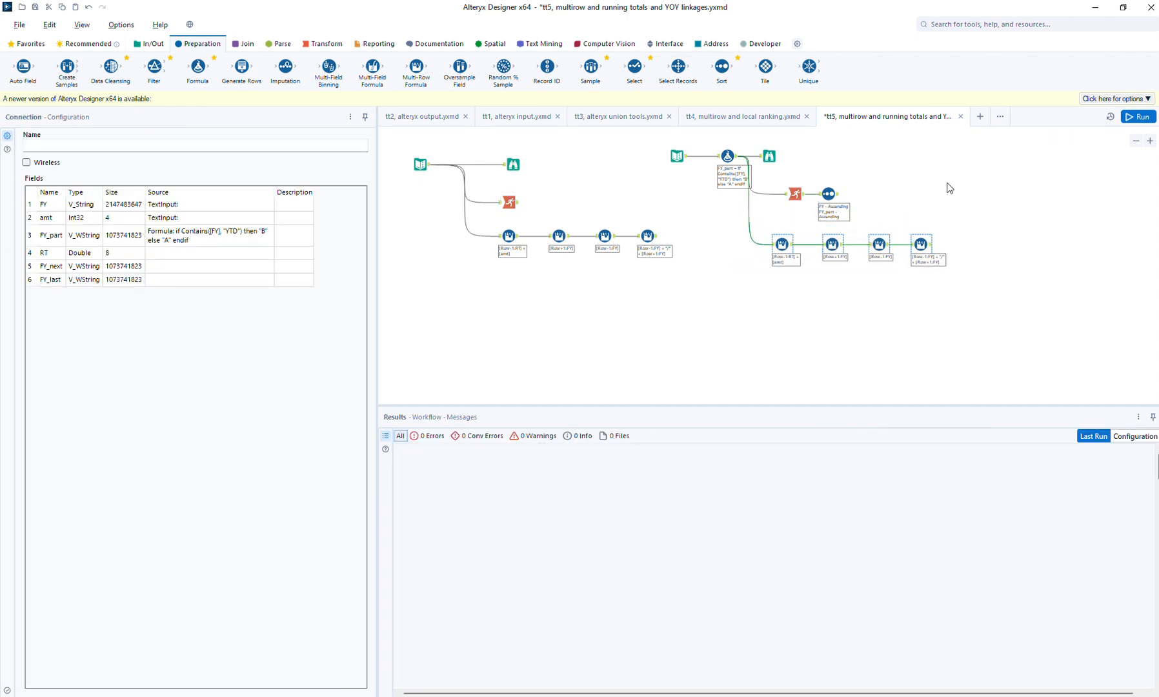
click(913, 177)
- Group the copied RT Multi-Row Formula by FY_part, run the workflow, and compare the tool's input and output rows
click(517, 204)
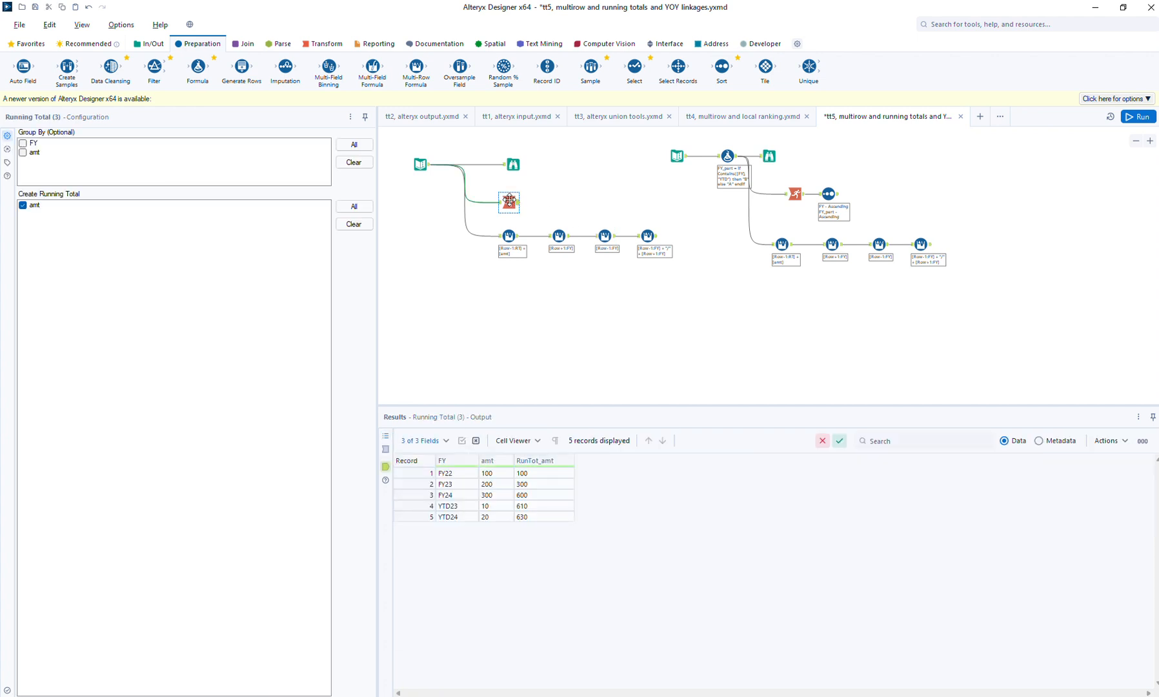
click(828, 195)
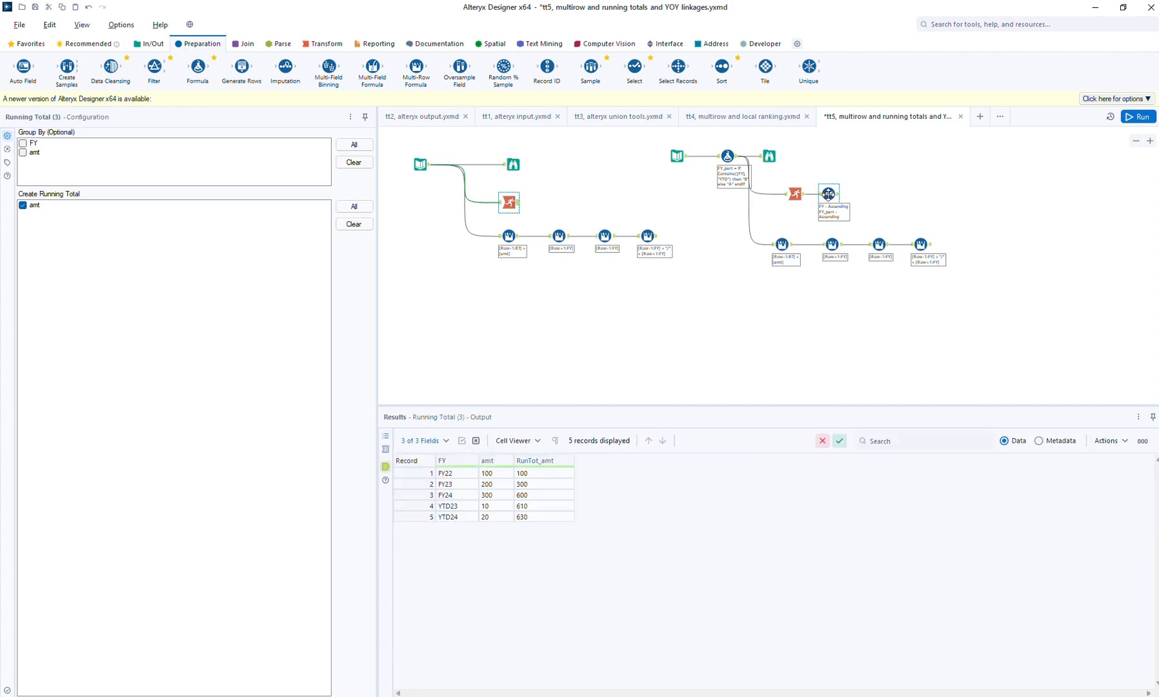
click(791, 250)
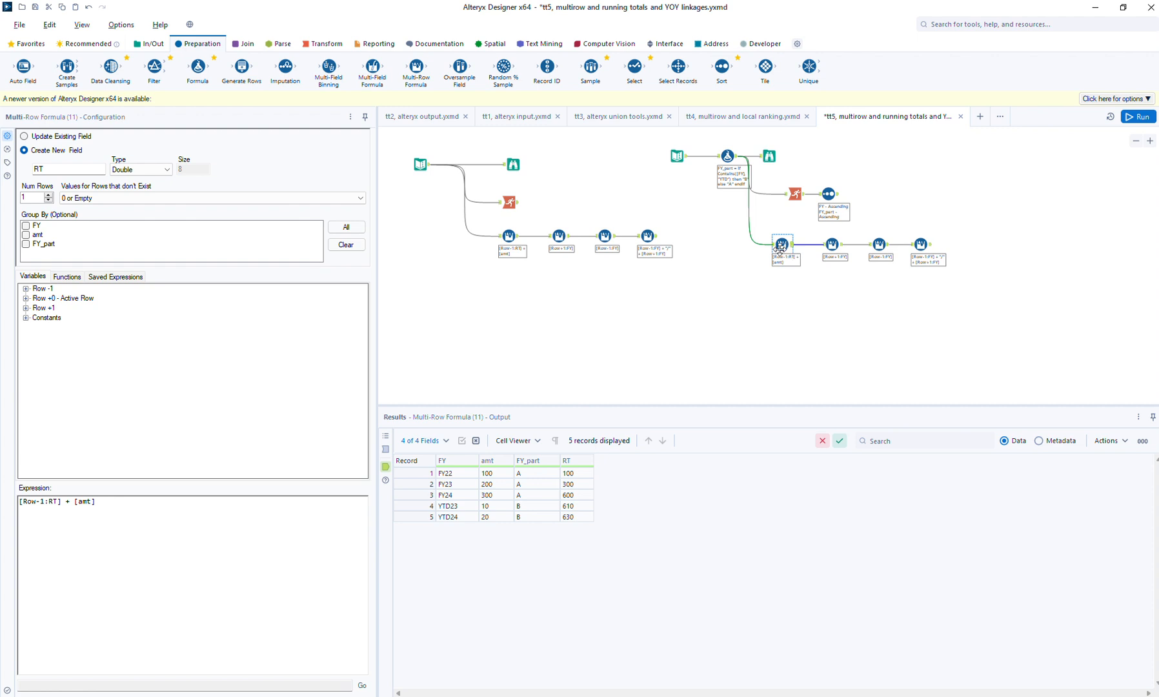
click(27, 246)
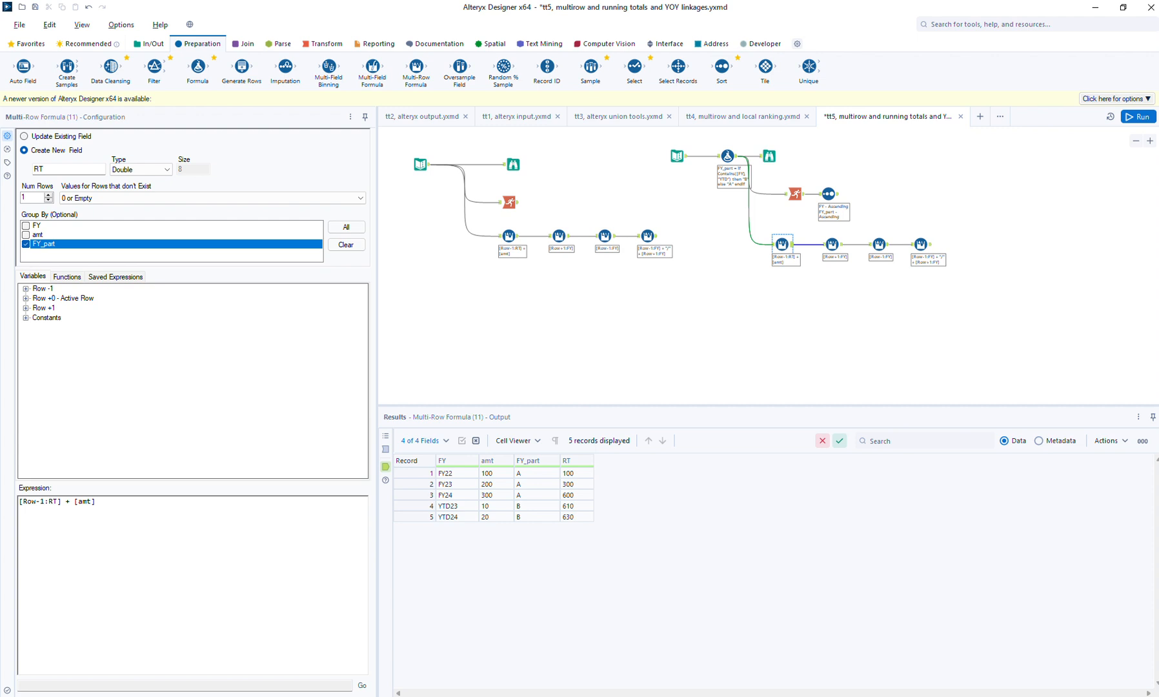
click(1139, 117)
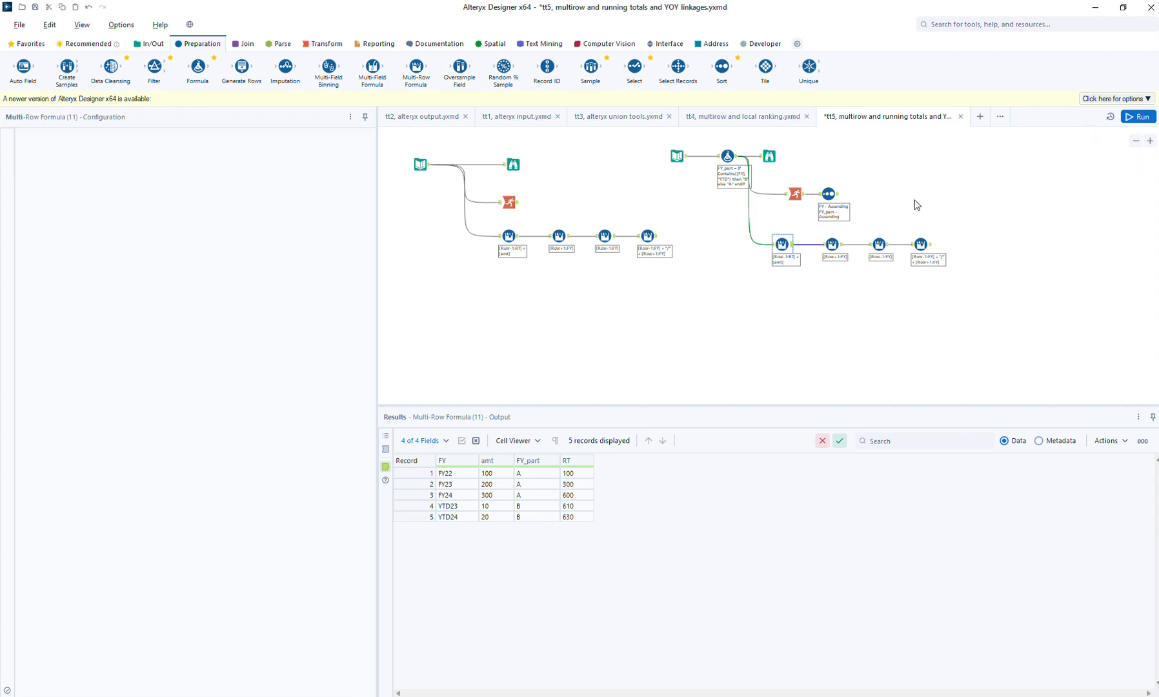
click(794, 250)
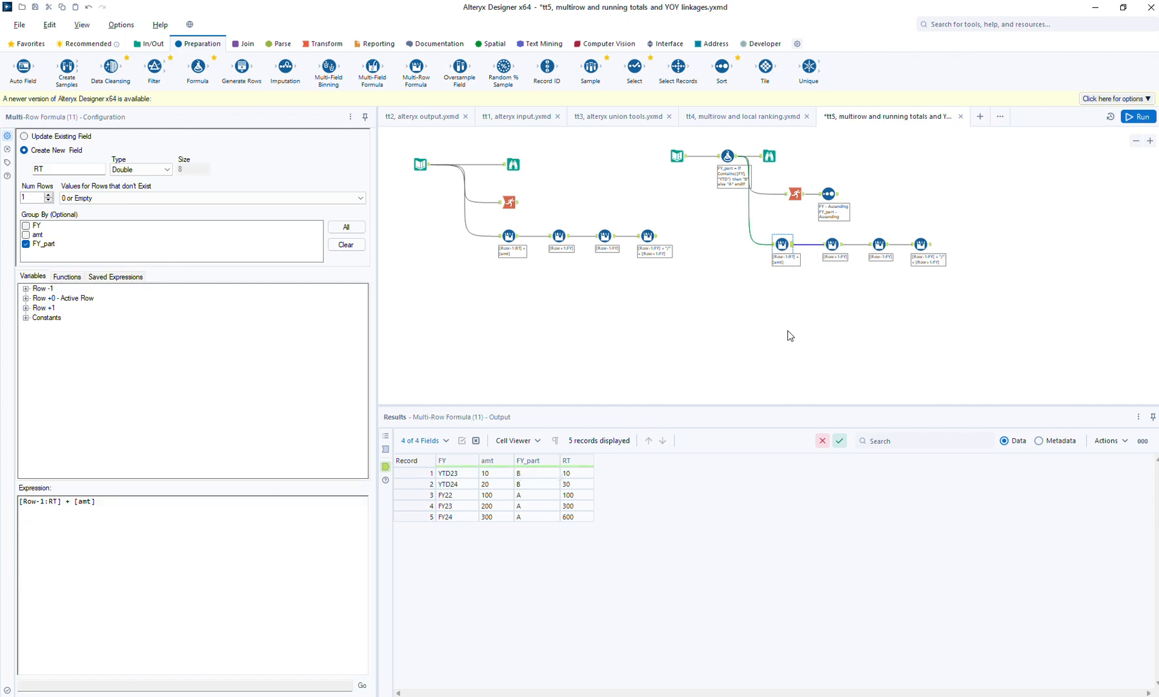
click(386, 450)
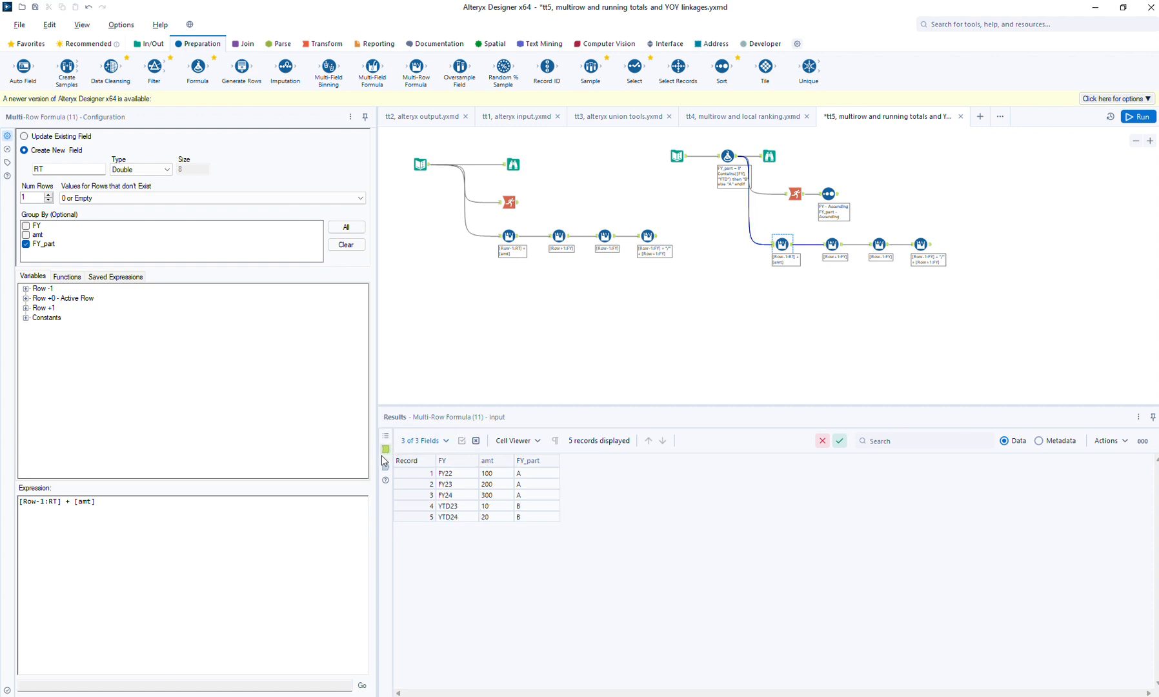
click(385, 466)
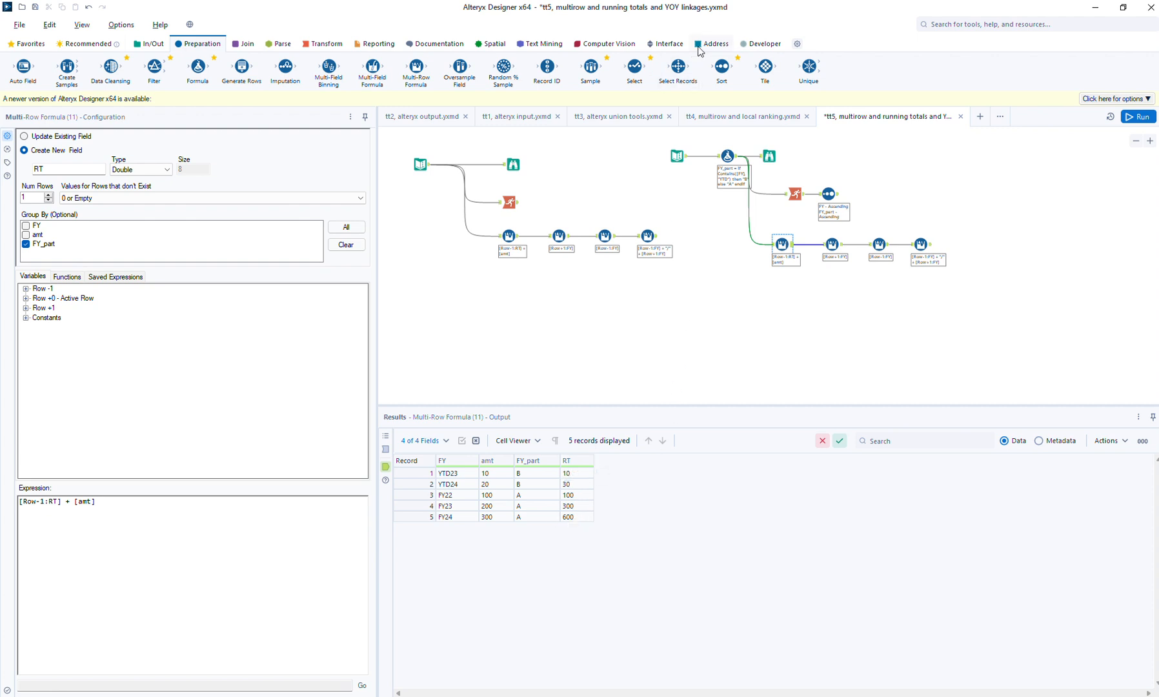
- Insert a Sort tool after the copied RT Multi-Row Formula, sorting by FY ascending, and run the workflow
drag(721, 66, 812, 245)
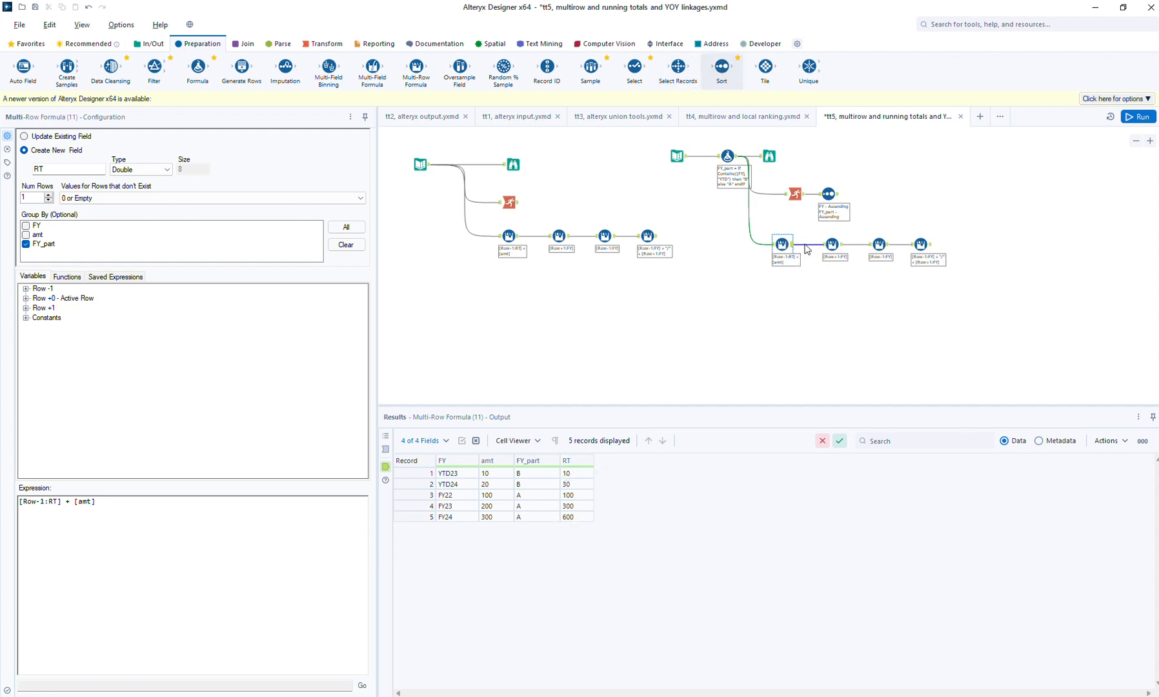
click(97, 201)
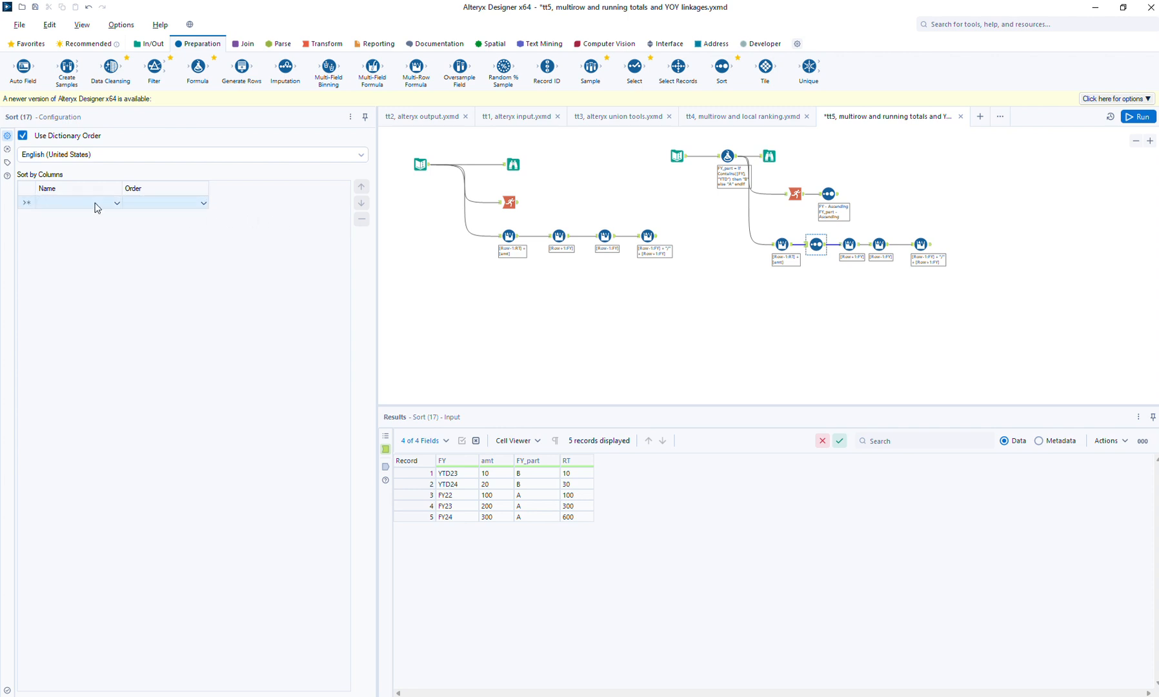
click(93, 202)
click(64, 218)
click(1142, 115)
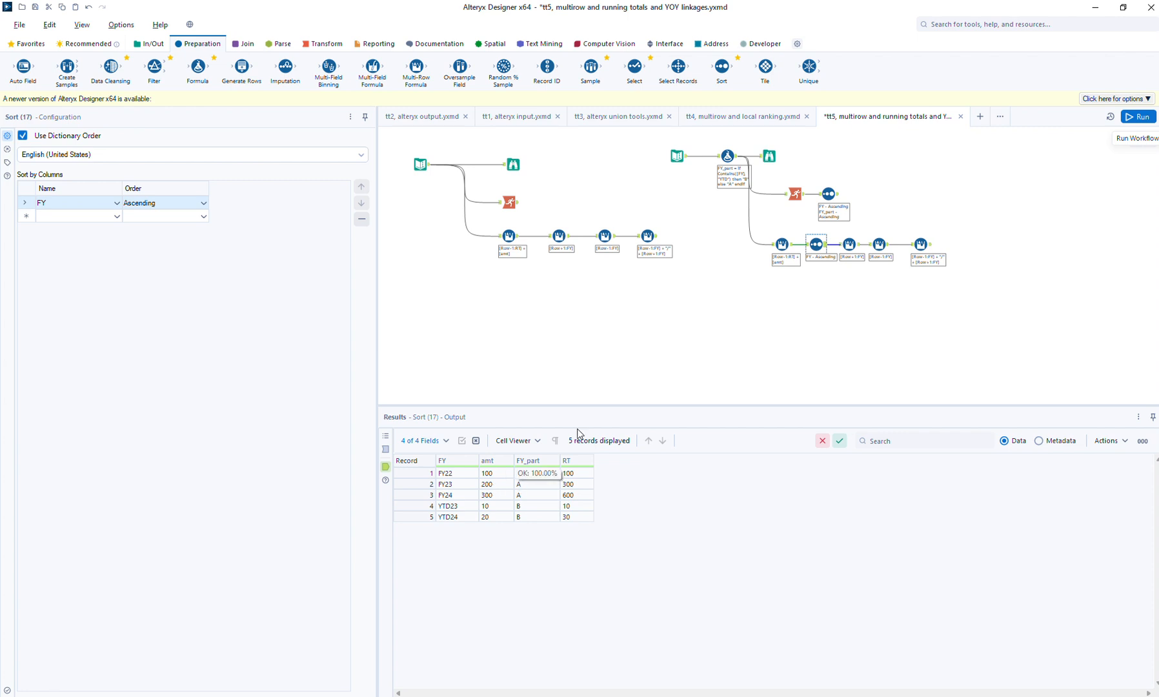
click(837, 197)
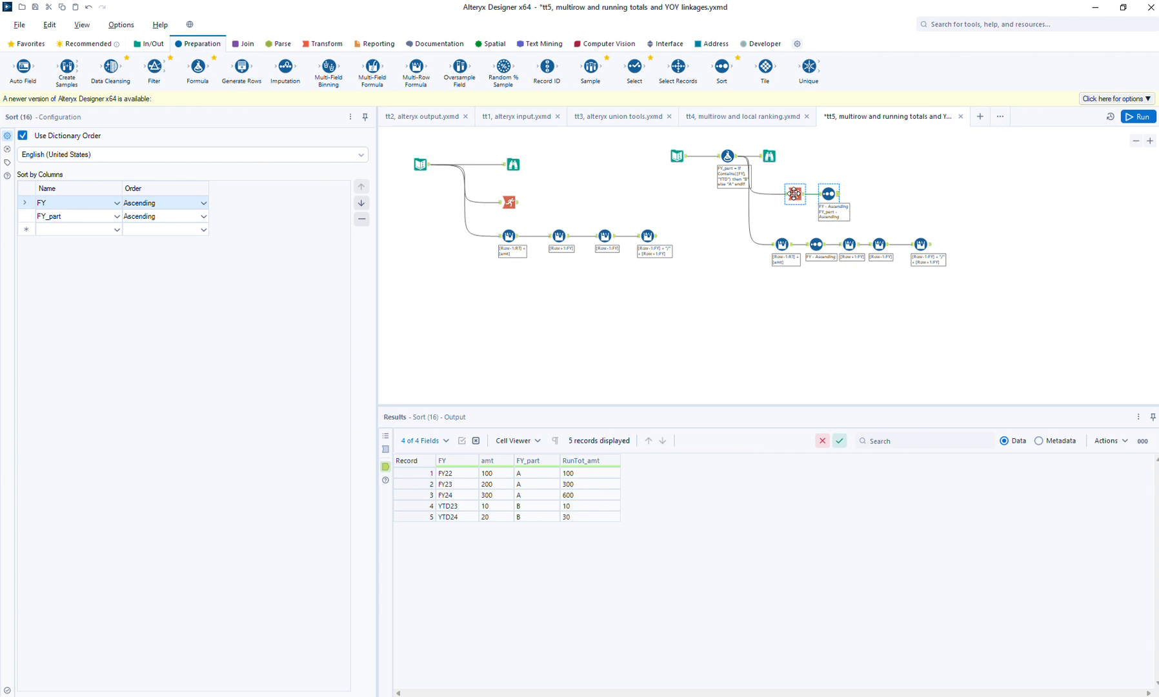
click(817, 244)
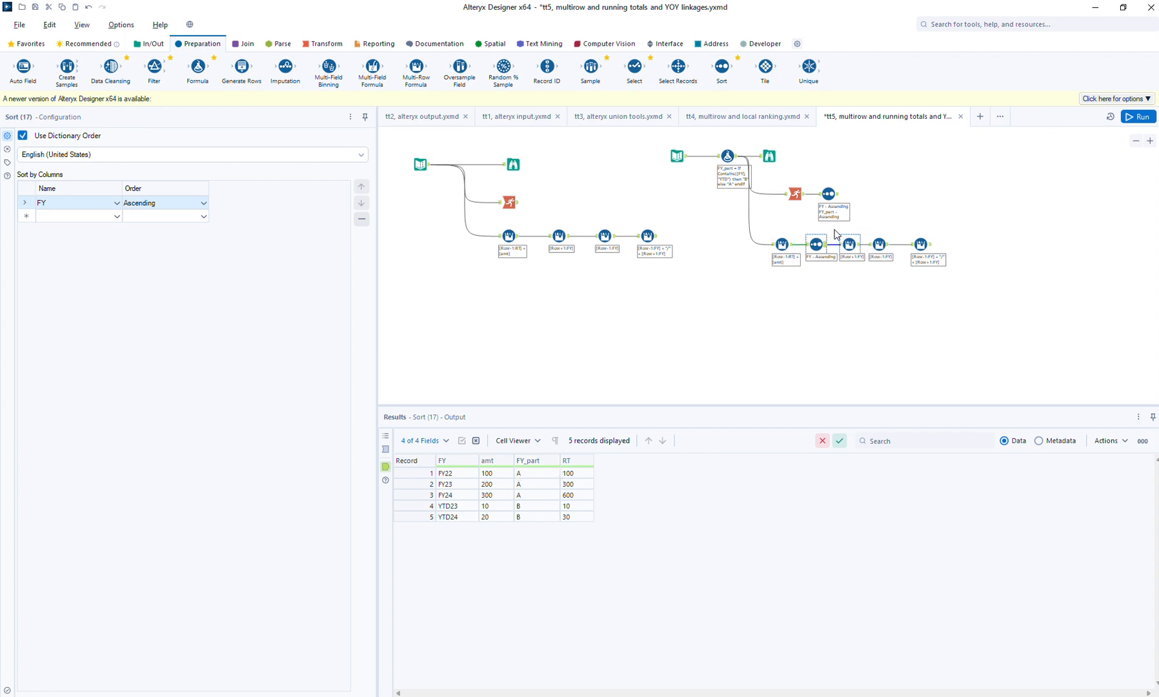
- Space out the three Multi-Row Formula tools that follow the Sort tool in the copied chain
drag(833, 229, 955, 266)
mouse_move(859, 251)
mouse_down()
mouse_move(886, 251)
mouse_move(857, 247)
mouse_up()
click(885, 251)
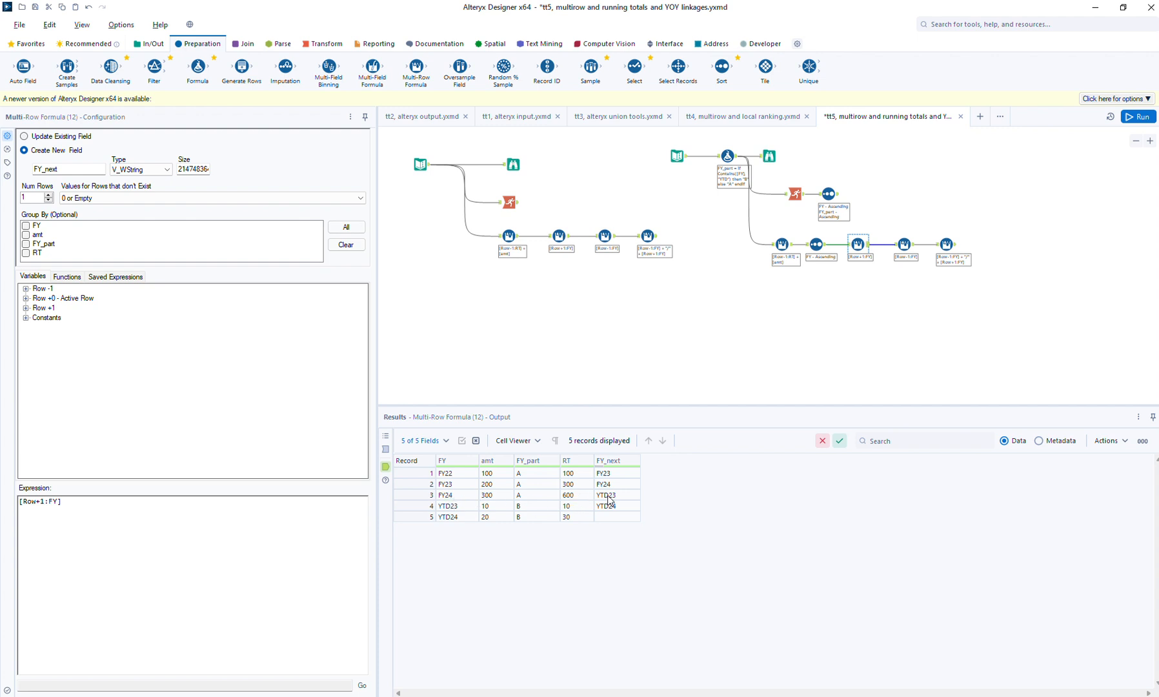
- Inspect the FY24 row's FY_next value and group the copied FY_next Multi-Row Formula by FY_part
click(516, 495)
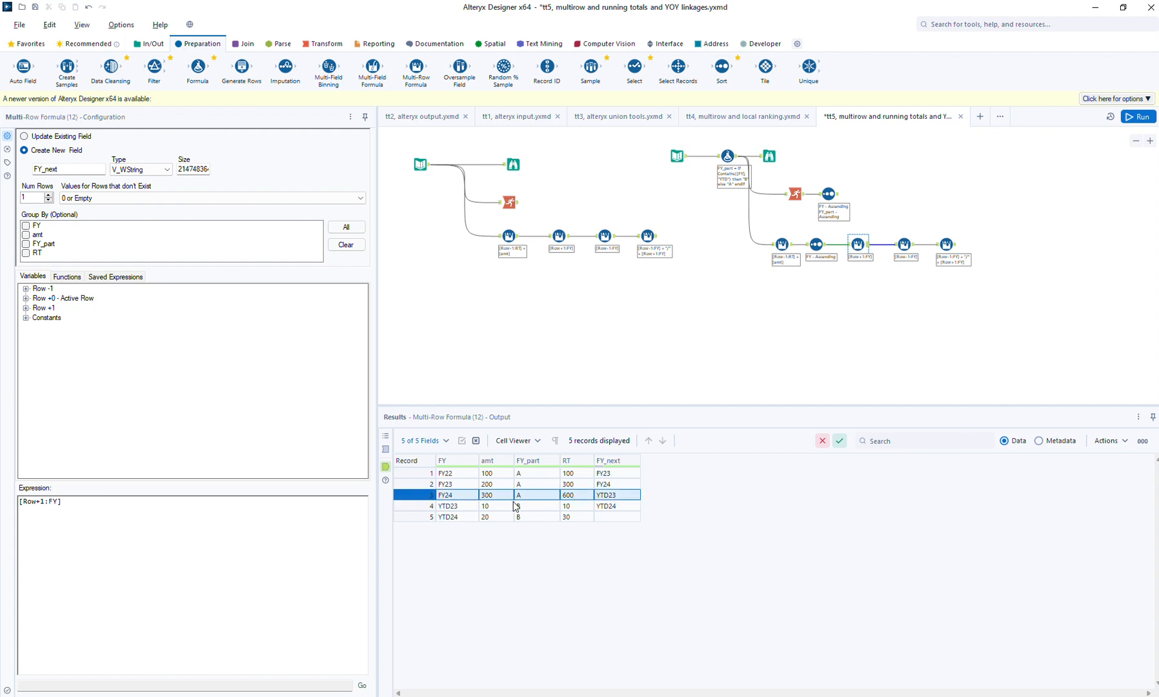
double_click(619, 497)
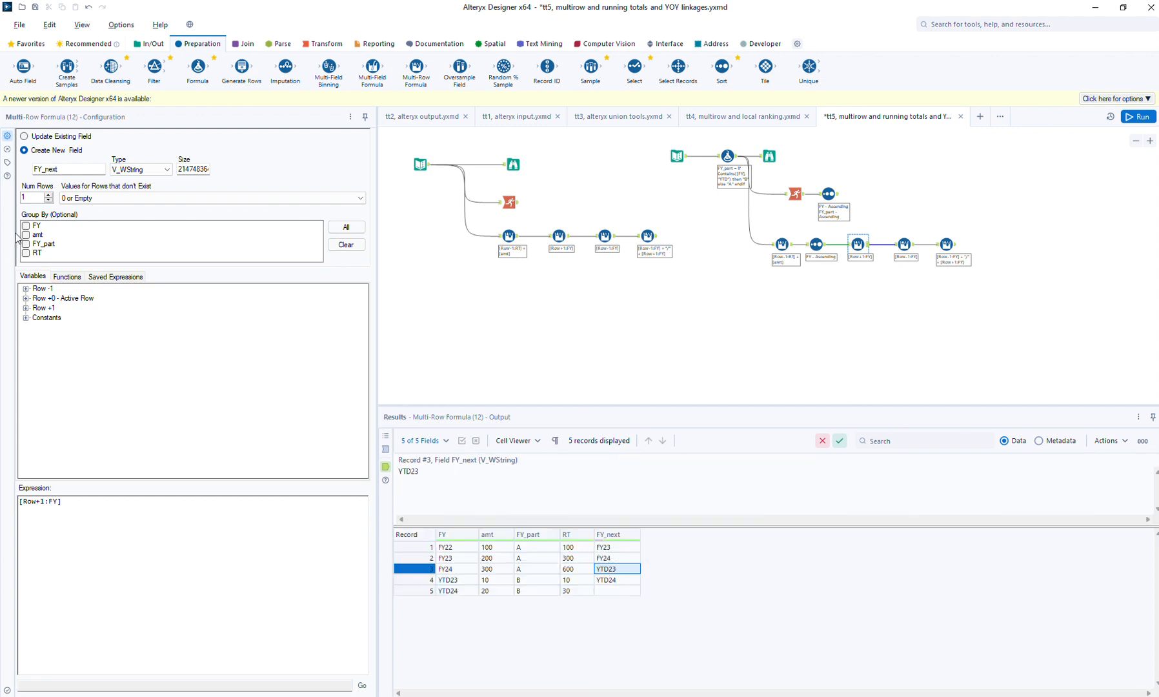
click(42, 248)
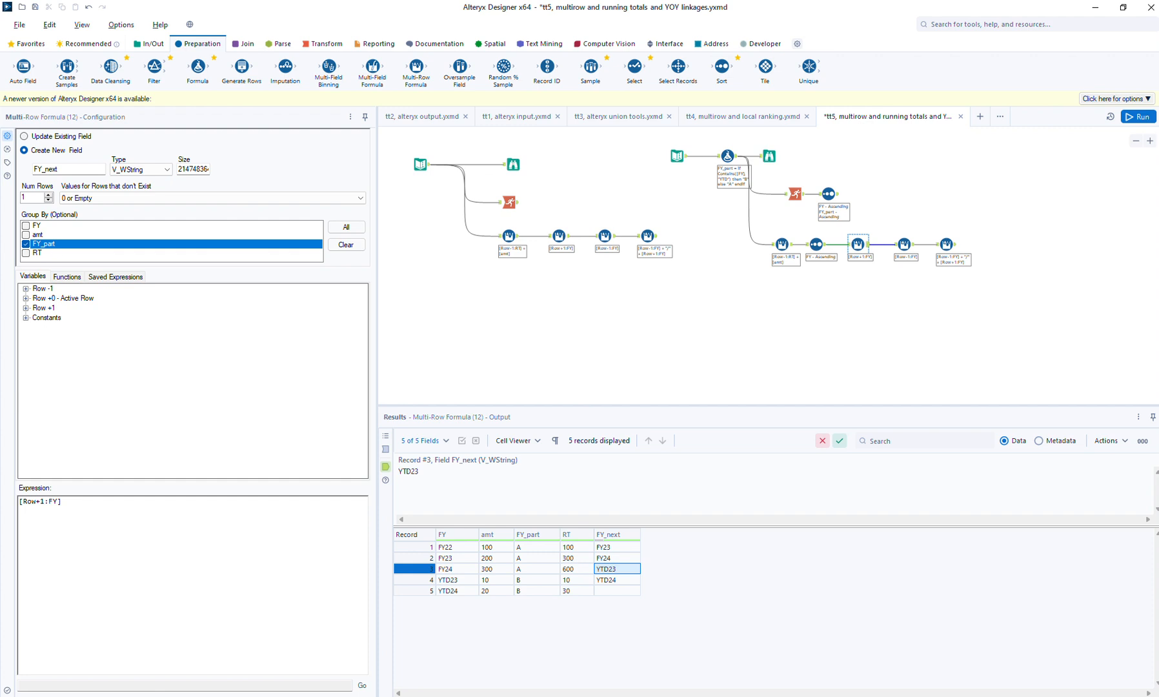
- Run the workflow, insert a Sort tool after the copied FY_next Multi-Row Formula sorting by FY ascending, and run again
click(1125, 118)
key(ctrl+r)
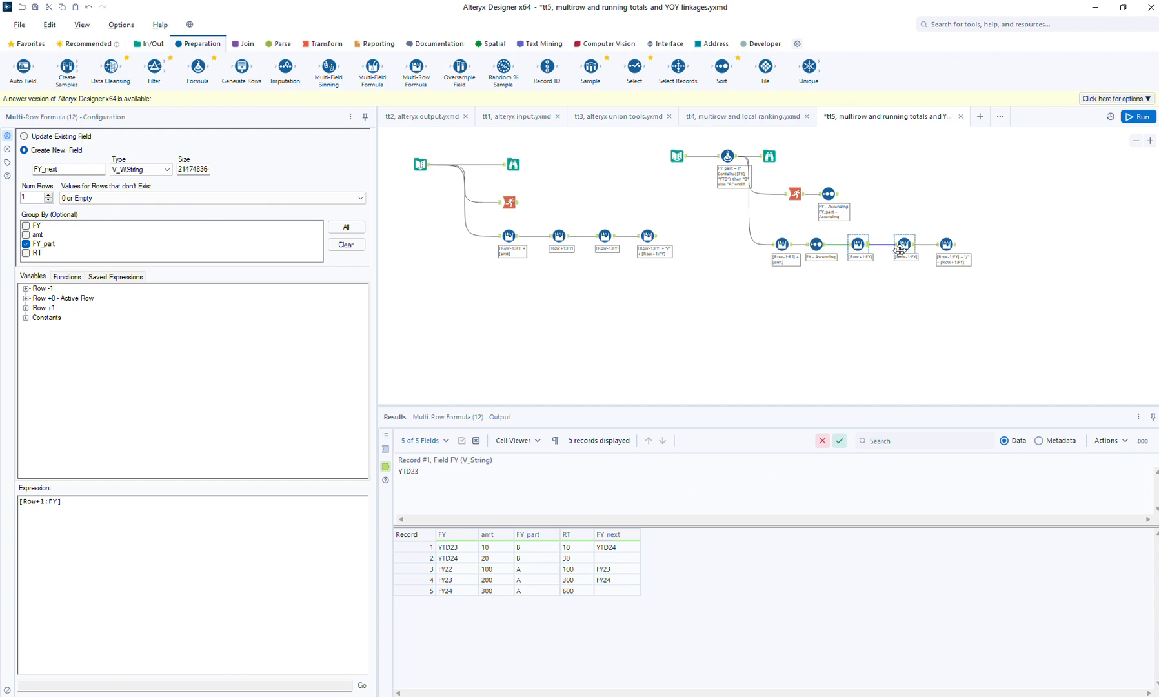
drag(722, 67, 893, 244)
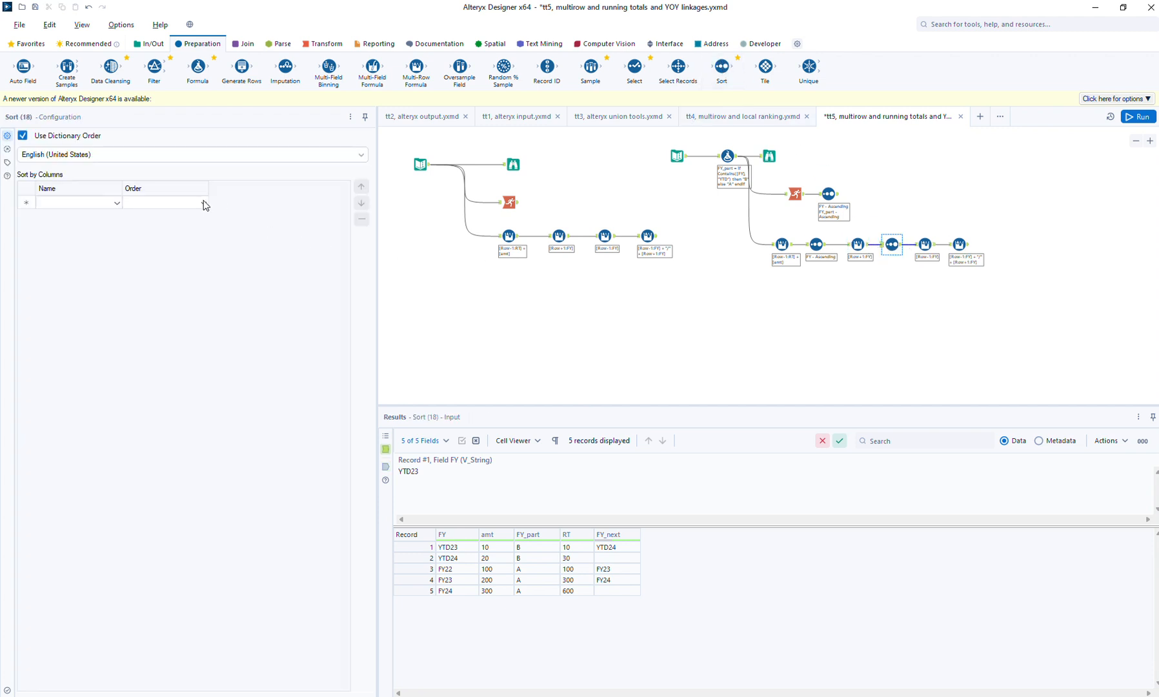
click(111, 203)
click(94, 218)
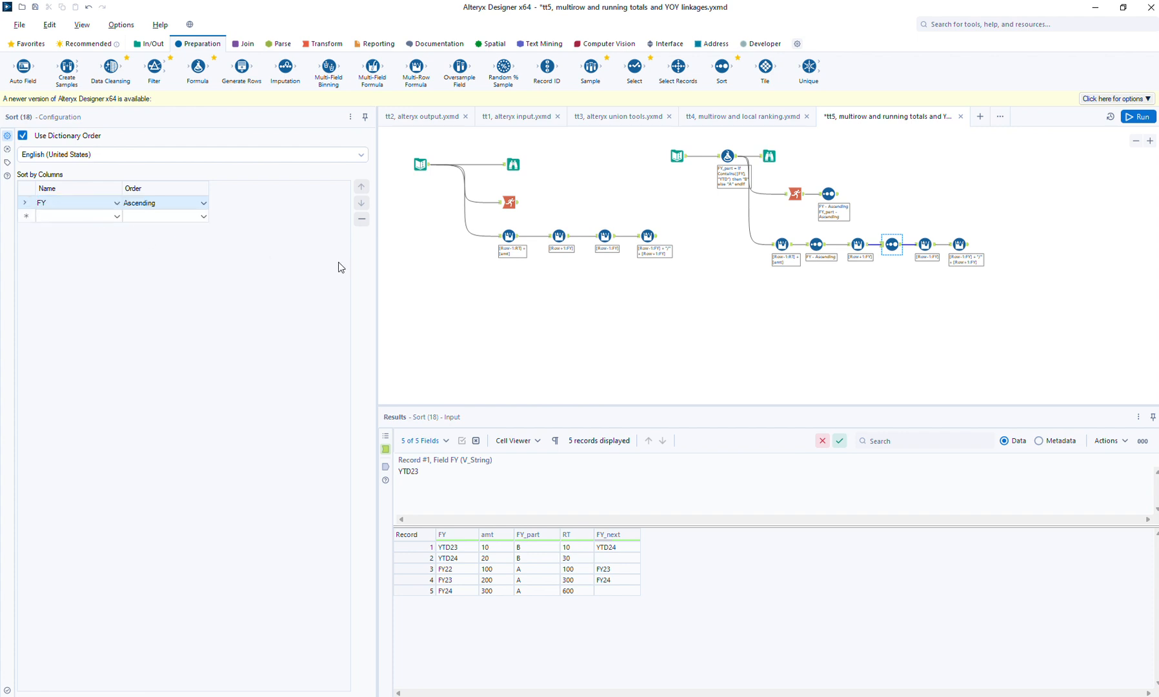
click(1139, 116)
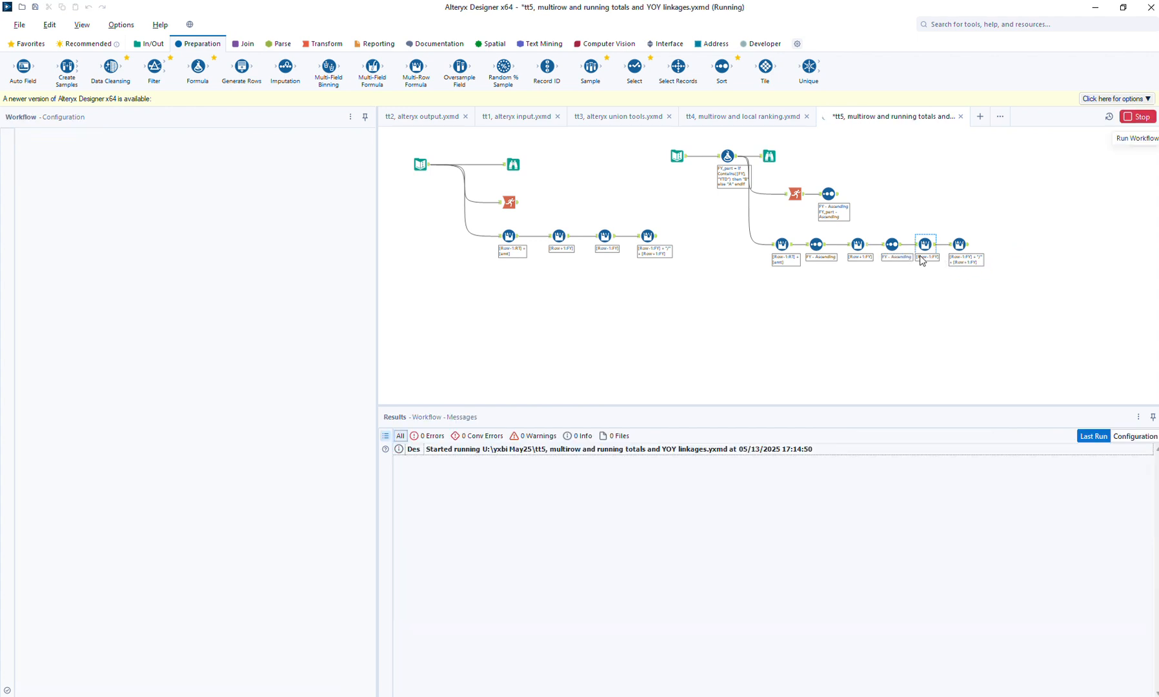
- Show the new Sort tool's output without the cell viewer and check FY_next for the FY24 and YTD24 rows
click(904, 246)
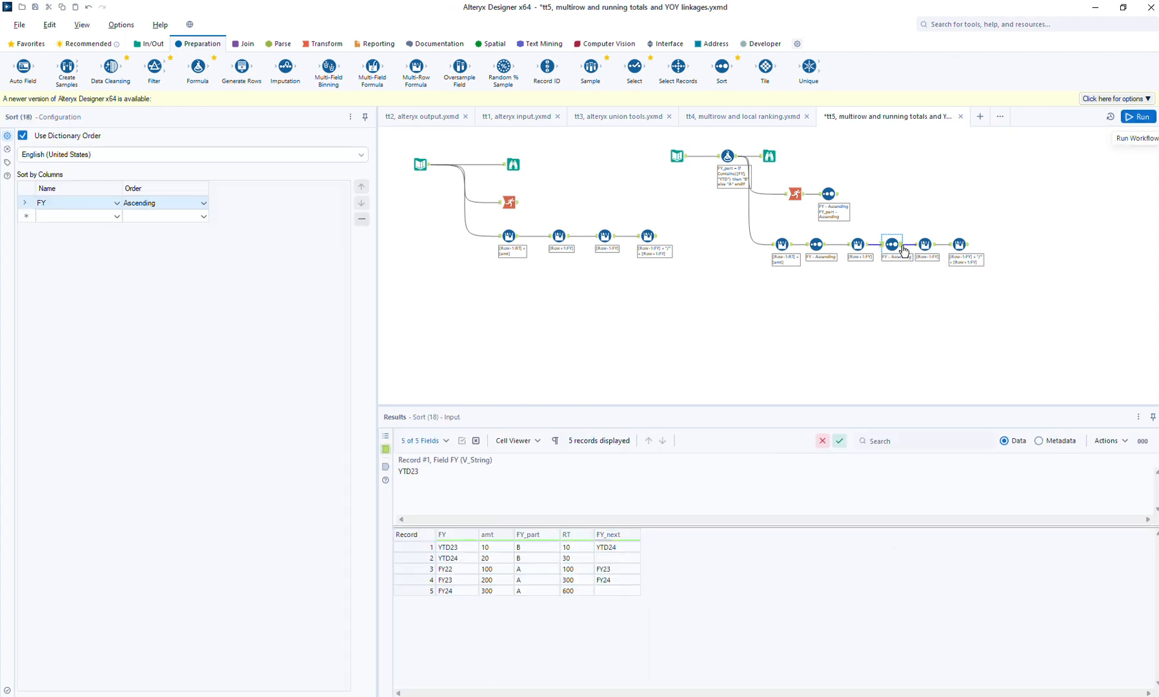
click(504, 444)
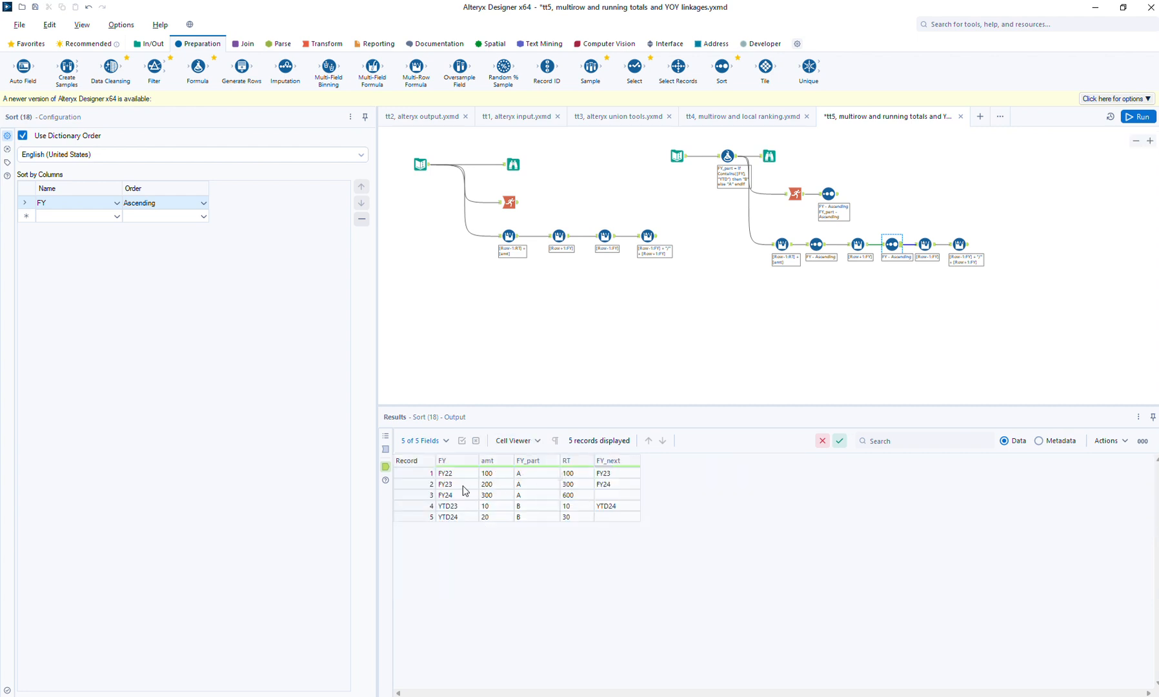
mouse_move(625, 469)
click(603, 496)
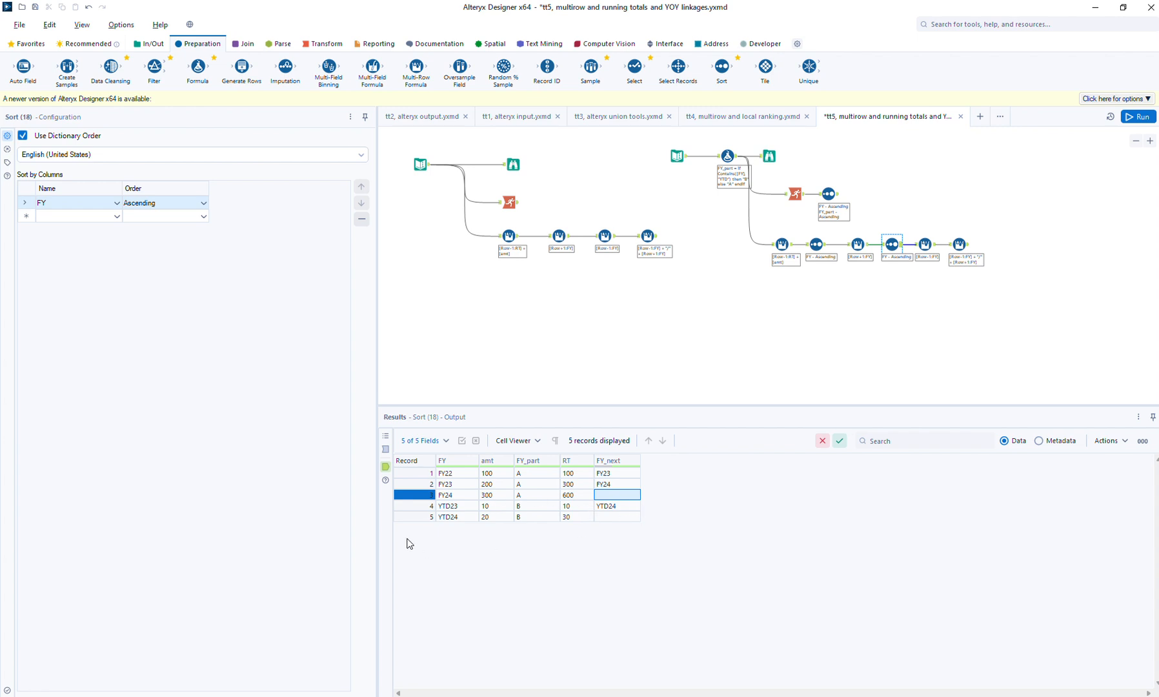
click(617, 518)
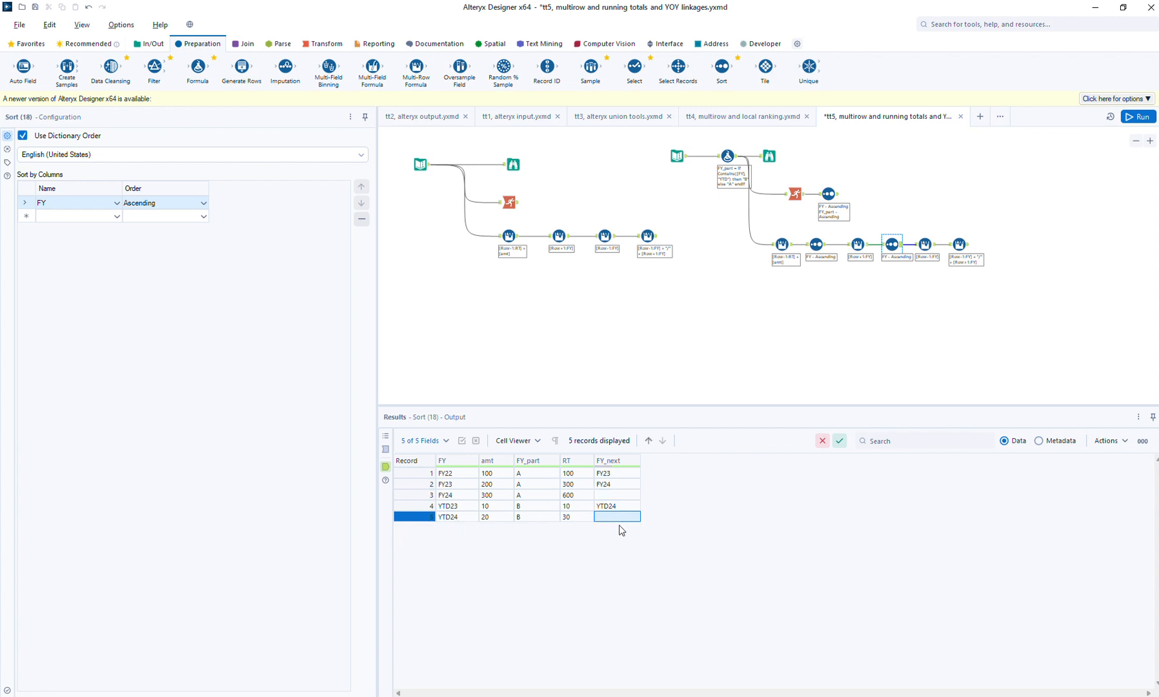
- Group the copied FY_last Multi-Row Formula by FY_part and move the FY_both formula tool away to make room after it
click(927, 249)
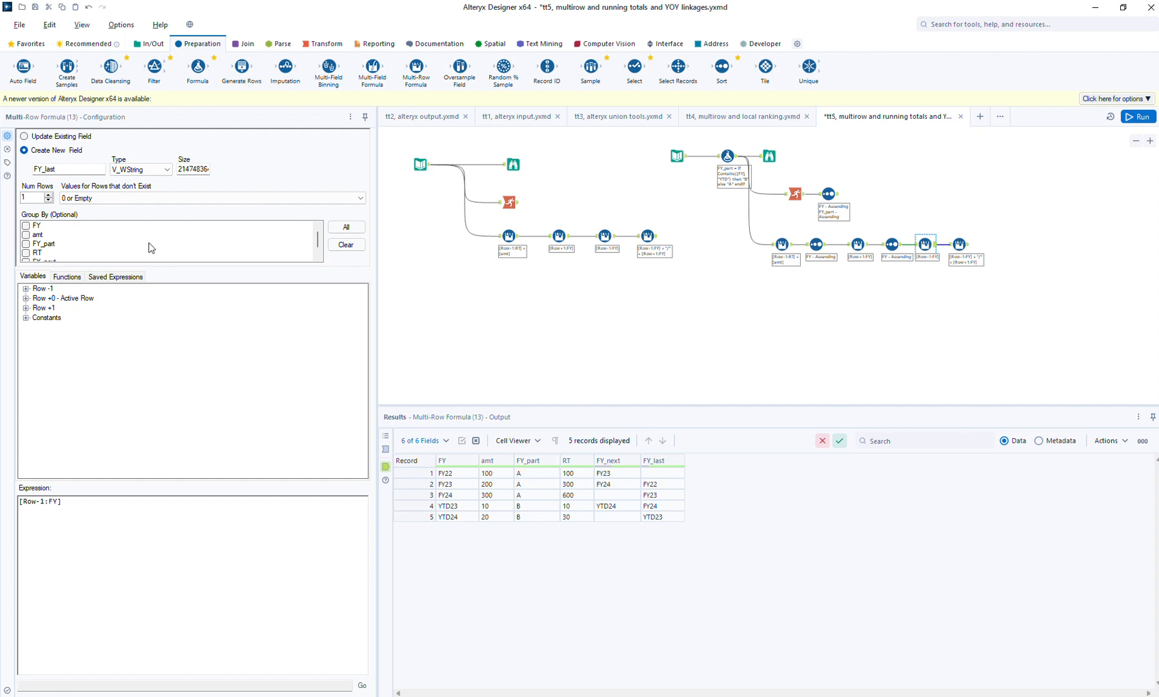
click(46, 245)
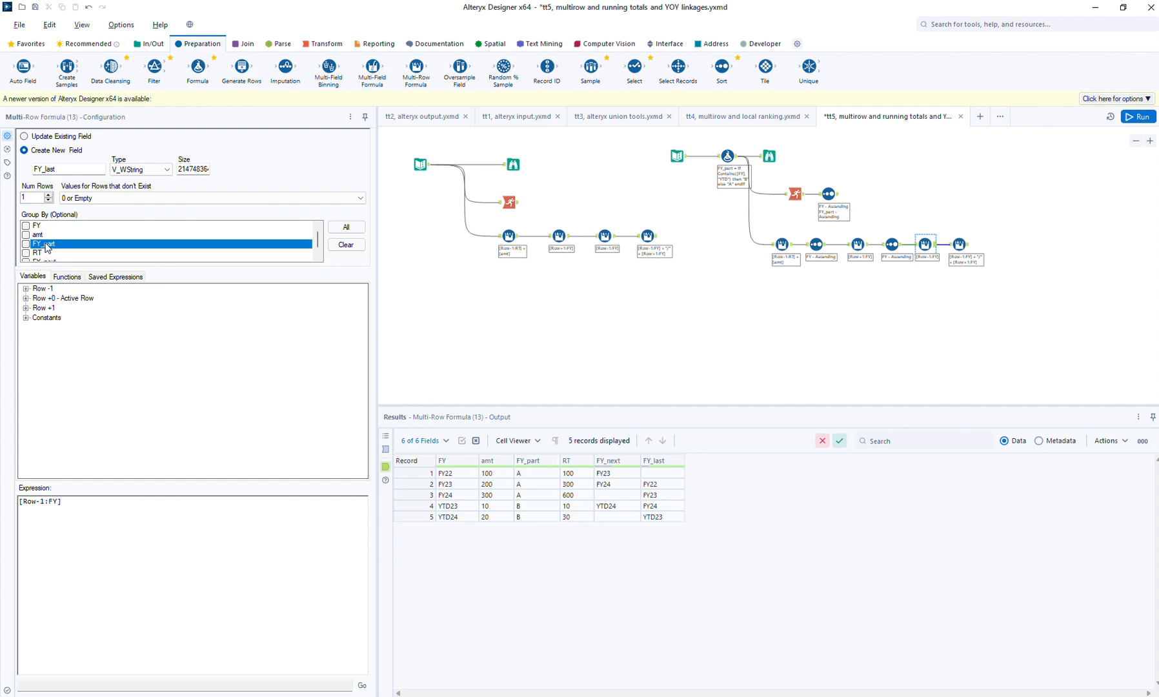
click(962, 245)
drag(962, 245, 1020, 245)
- Insert a Sort tool between the copied FY_last and FY_both formulas, sorting by FY ascending, and run the workflow
drag(722, 67, 959, 244)
click(75, 204)
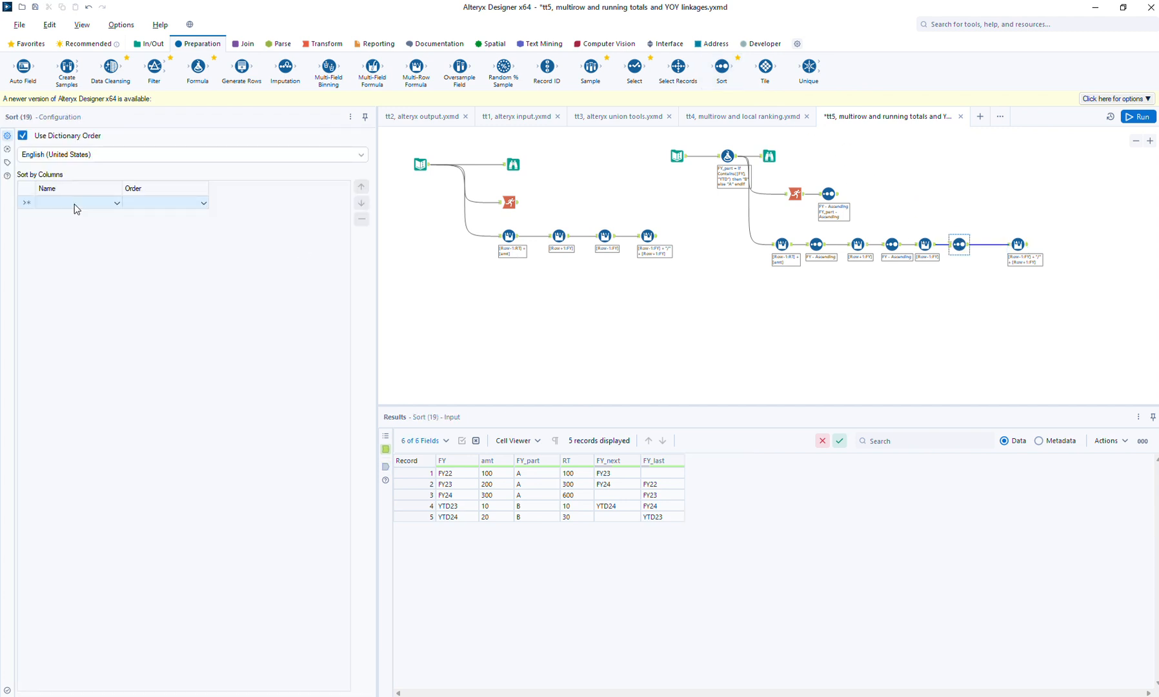
click(70, 218)
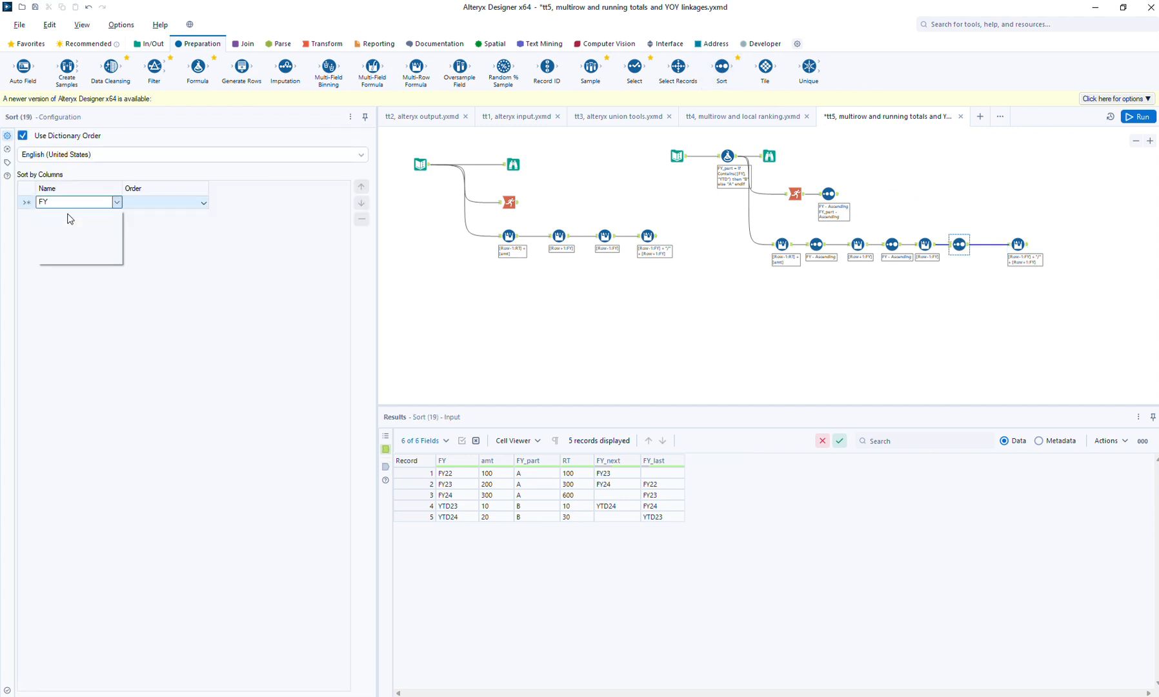
click(1140, 118)
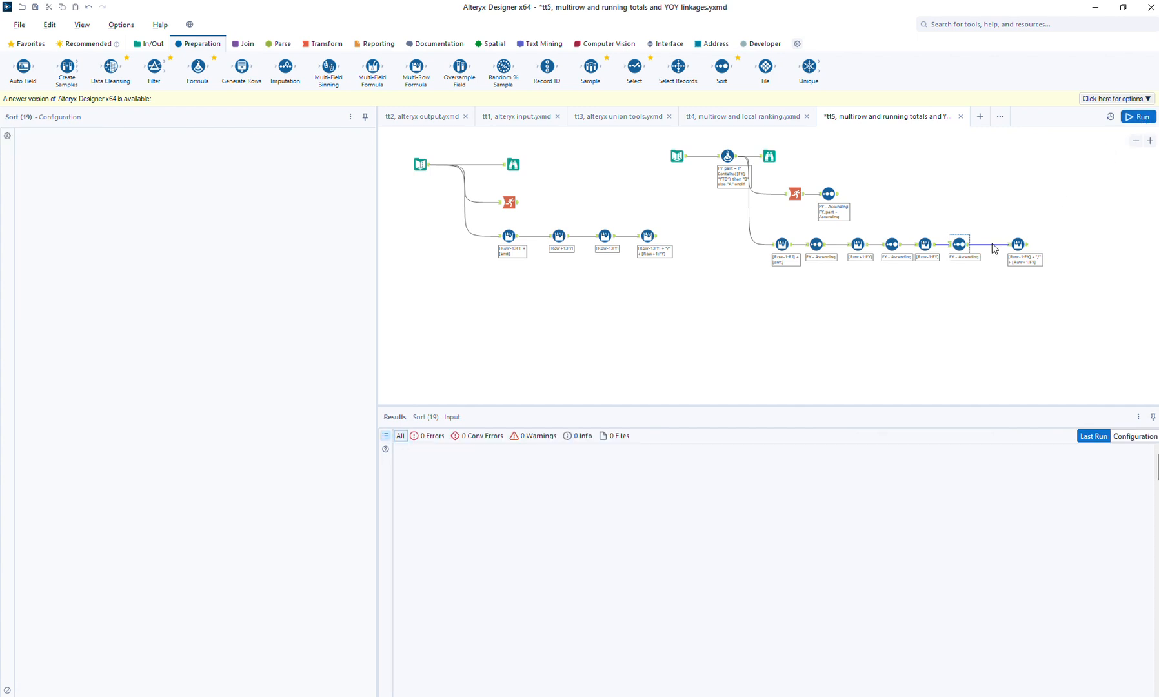
- Examine the FY_last and FY_next values in the output of the Sort tool that follows the FY_last formula
click(969, 247)
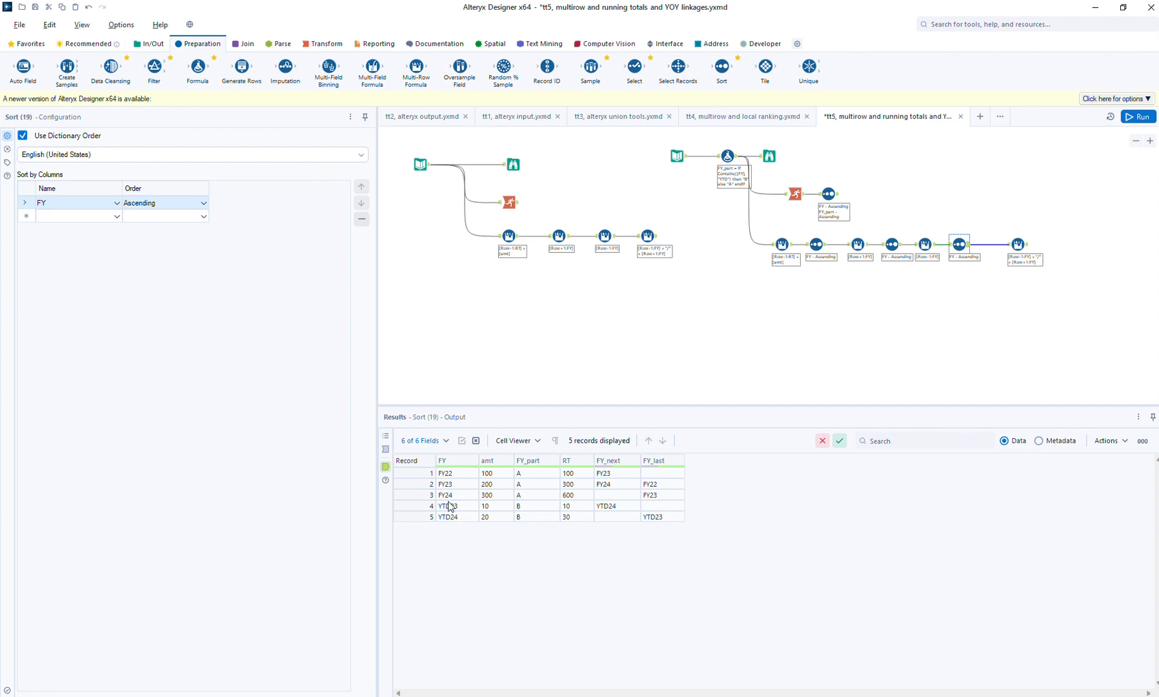
click(663, 507)
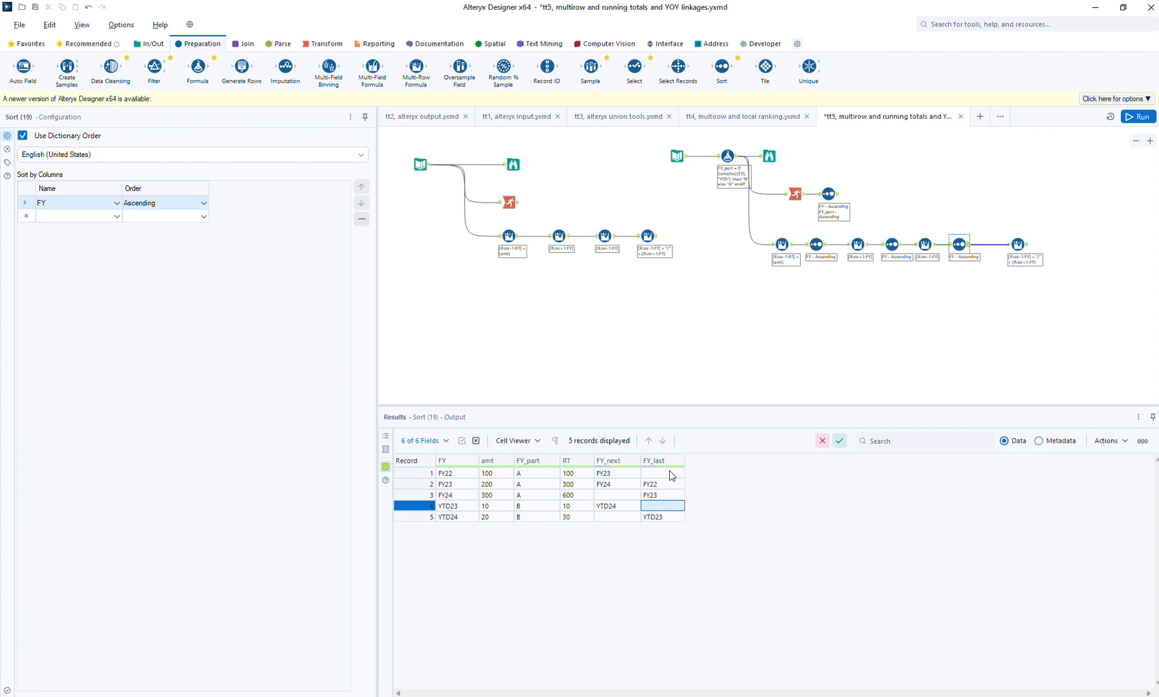
click(670, 472)
click(662, 507)
click(630, 506)
click(628, 517)
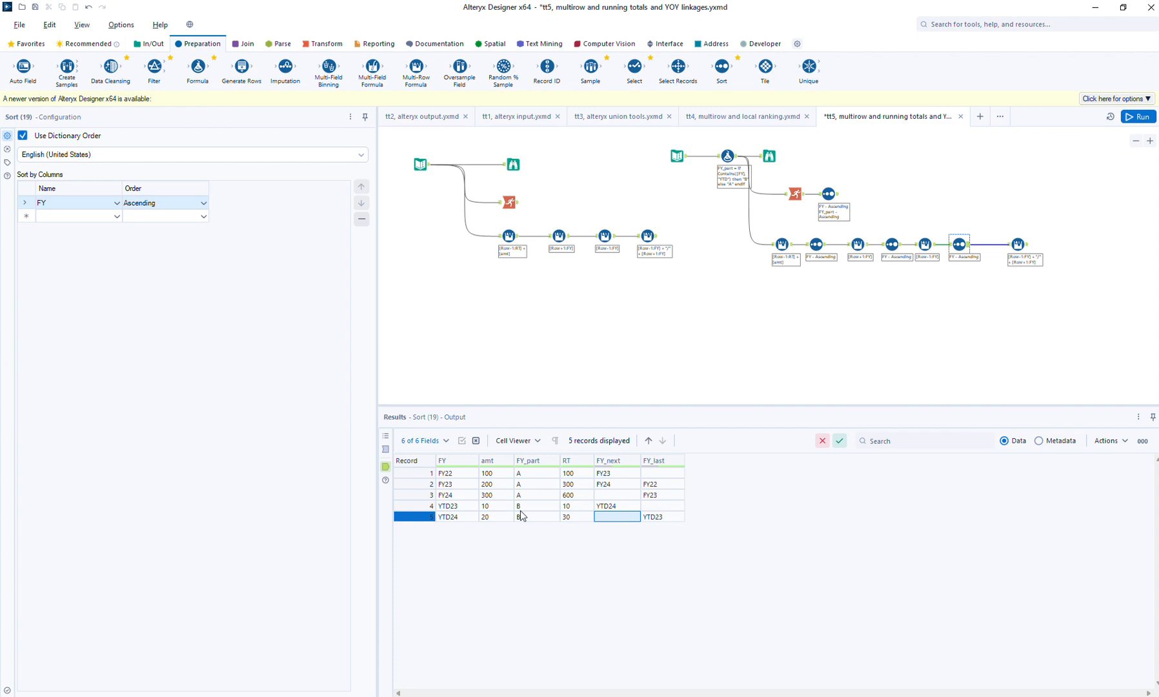
- Group the copied FY_both Multi-Row Formula by FY_part, append a Sort tool sorting by FY ascending, and run the workflow
click(1027, 248)
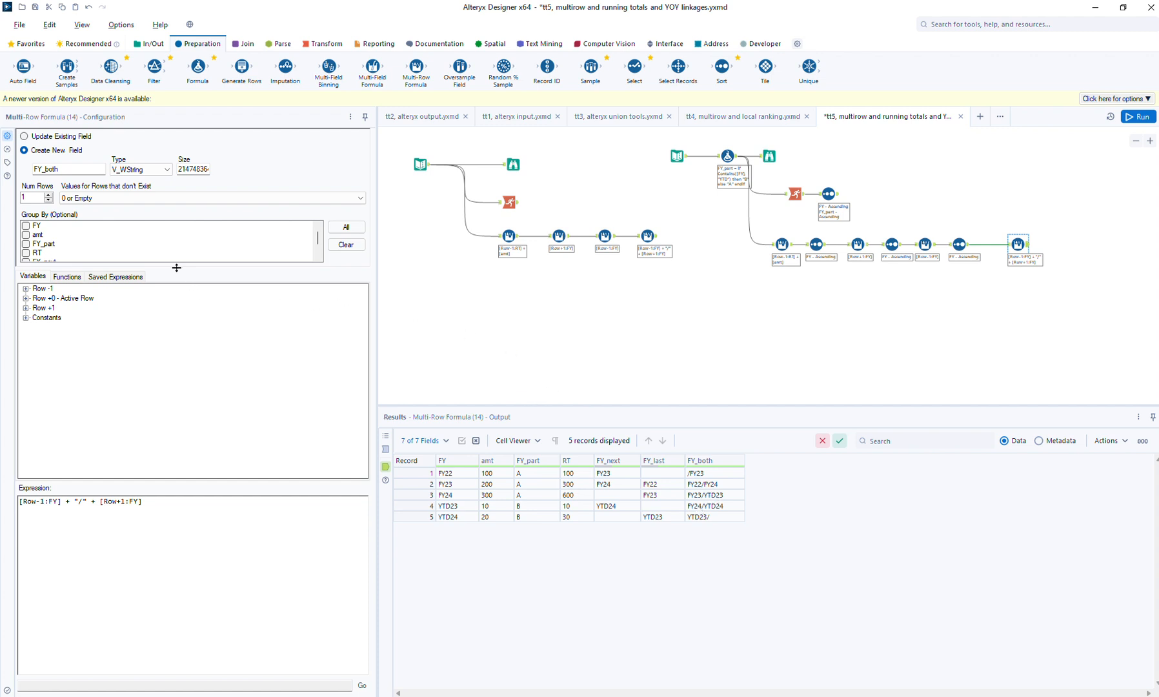
click(43, 245)
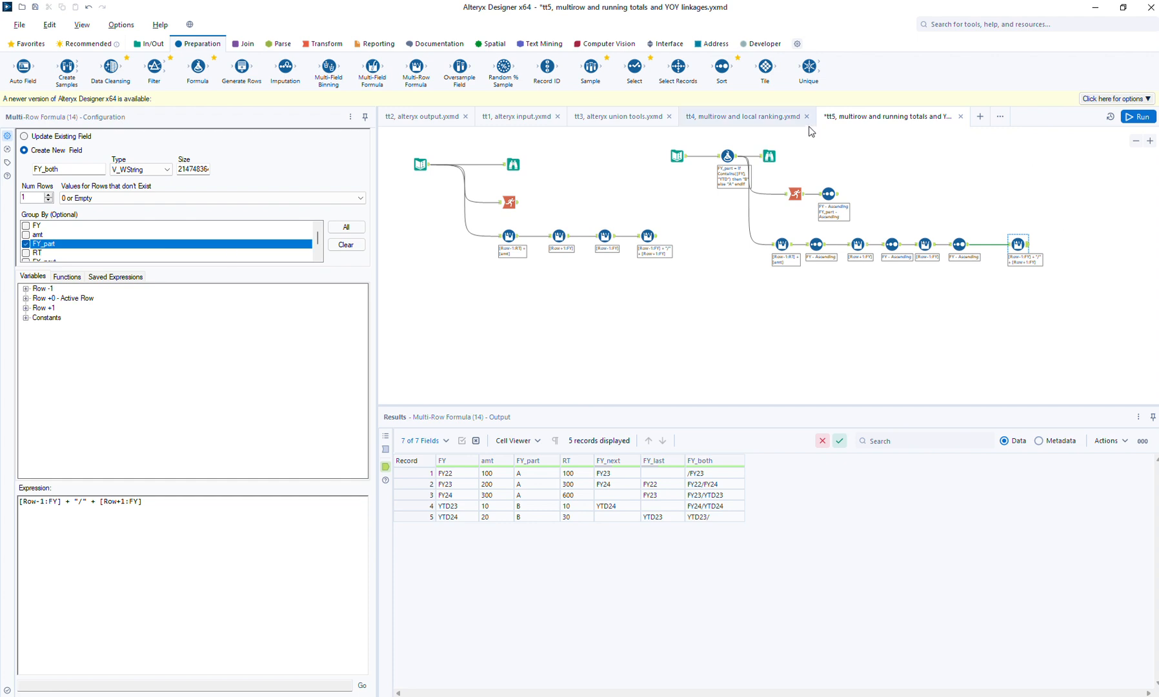
drag(722, 66, 1052, 244)
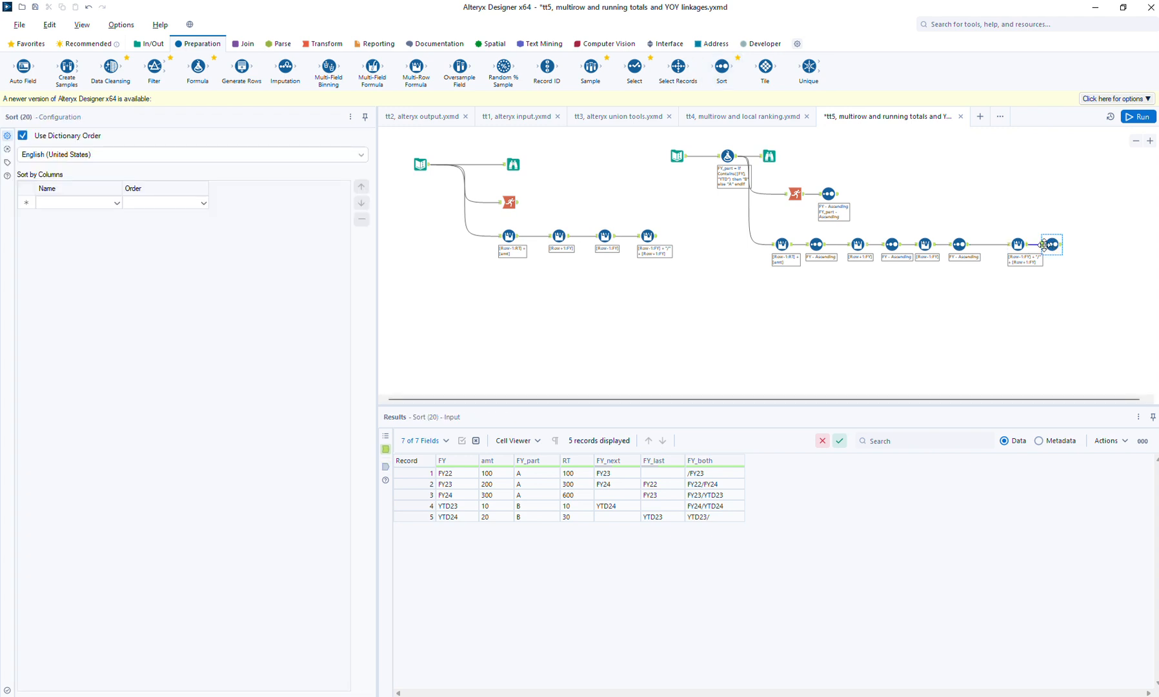
click(90, 204)
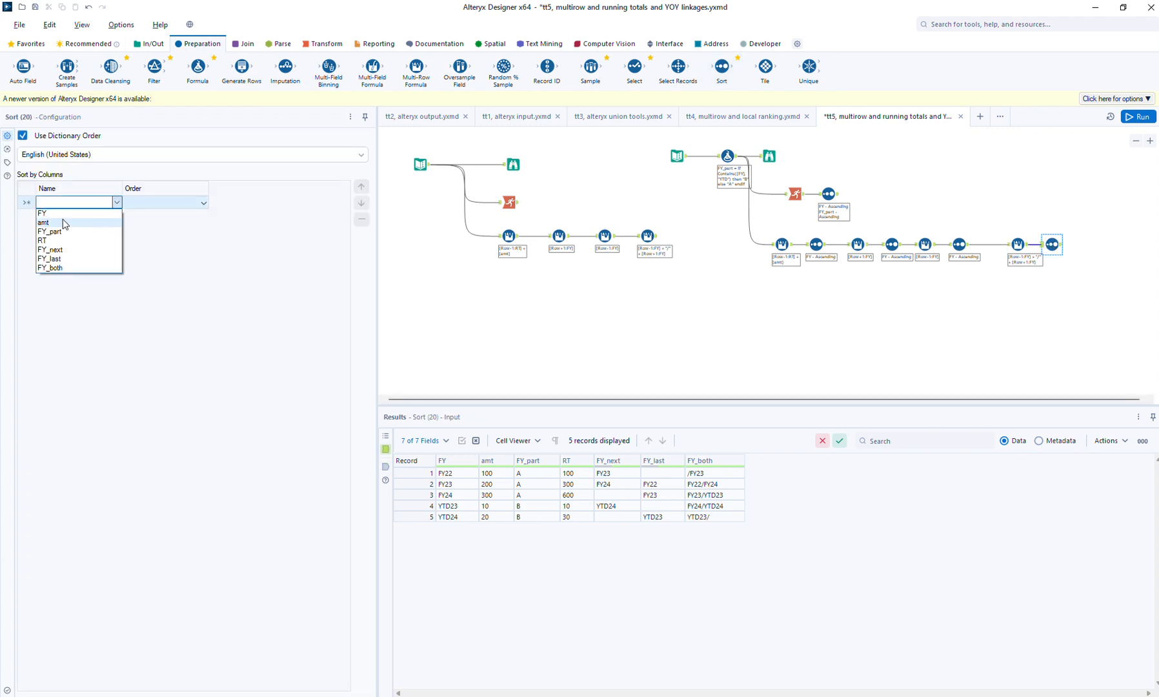
click(65, 214)
click(1141, 117)
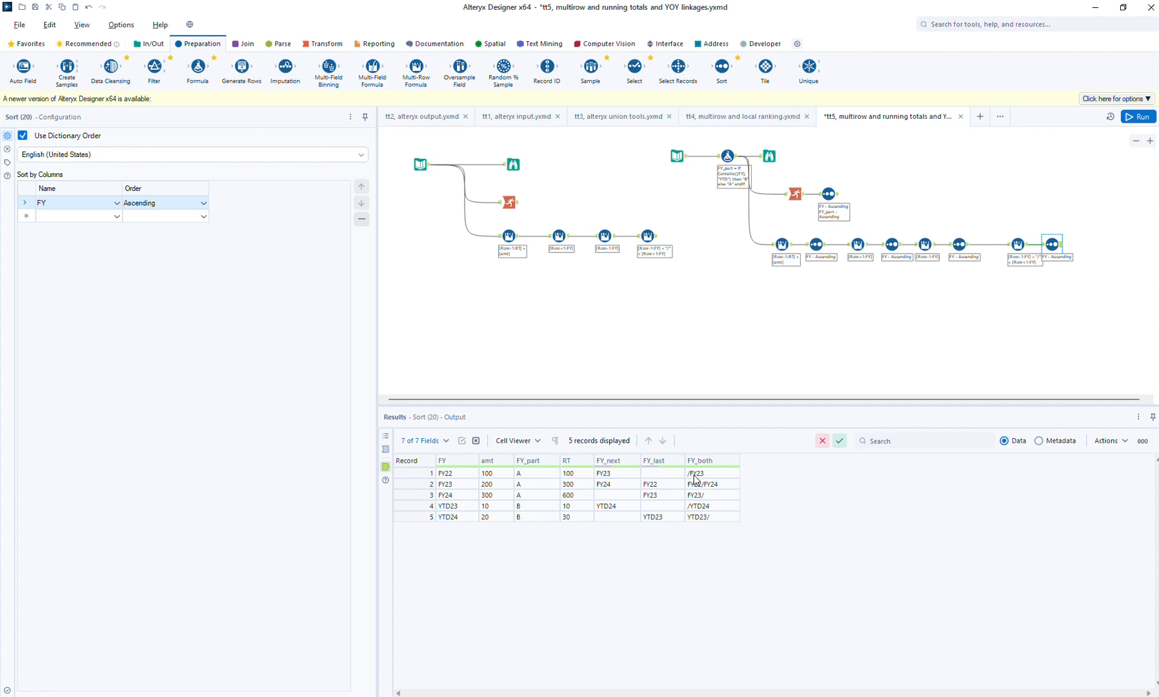
- Begin an "if isnull()" condition on a new line above the existing expression in the copied FY_both Multi-Row Formula
click(1019, 244)
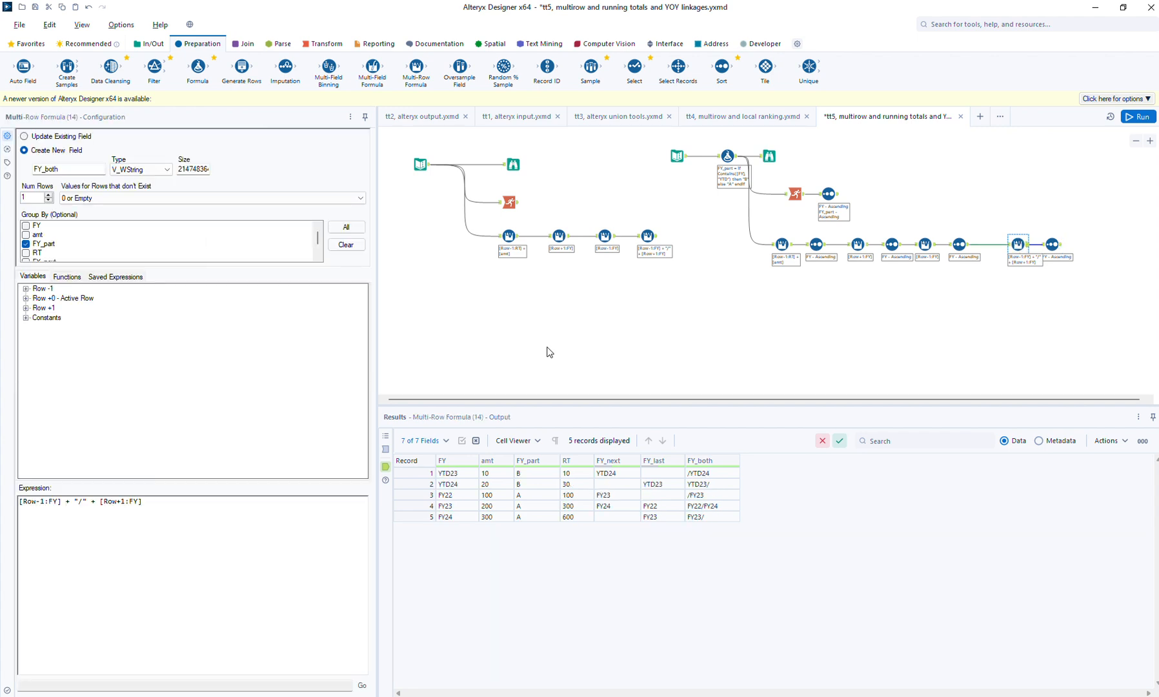
click(31, 510)
key(shift+Right)
key(shift+Right)
key(shift+Right)
key(shift+Right)
key(shift+Right)
key(shift+Right)
key(shift+Right)
key(shift+Right)
key(shift+Right)
key(Left)
key(Return)
key(Up)
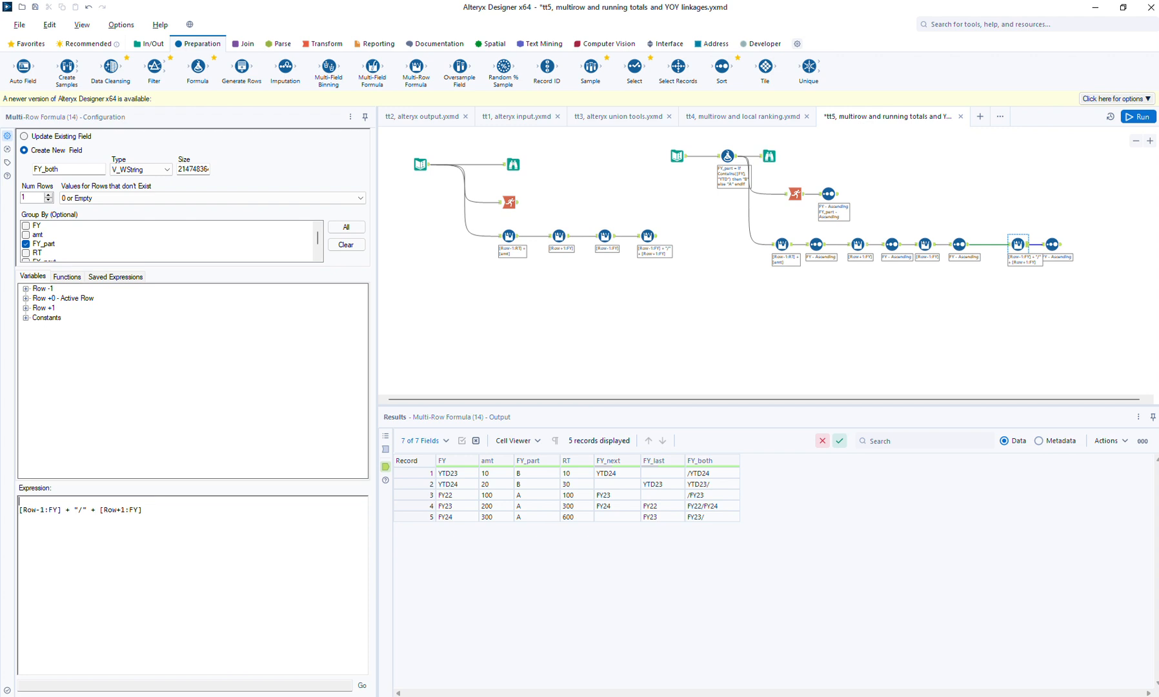
key(ctrl+v)
key(ctrl+z)
text(if isnull())
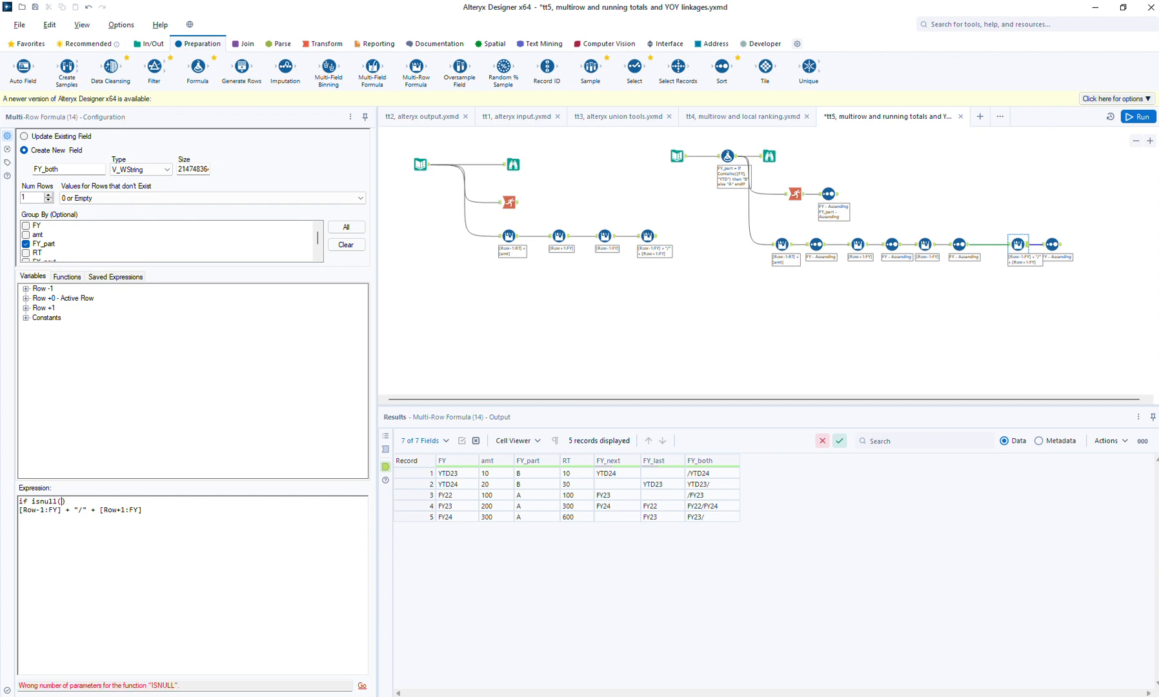
- Write the previous-year part of the FY_both expression as if isnull([Row-1:FY]) then "xx" else [Row-1:FY] end
key(ctrl+v)
text(then )
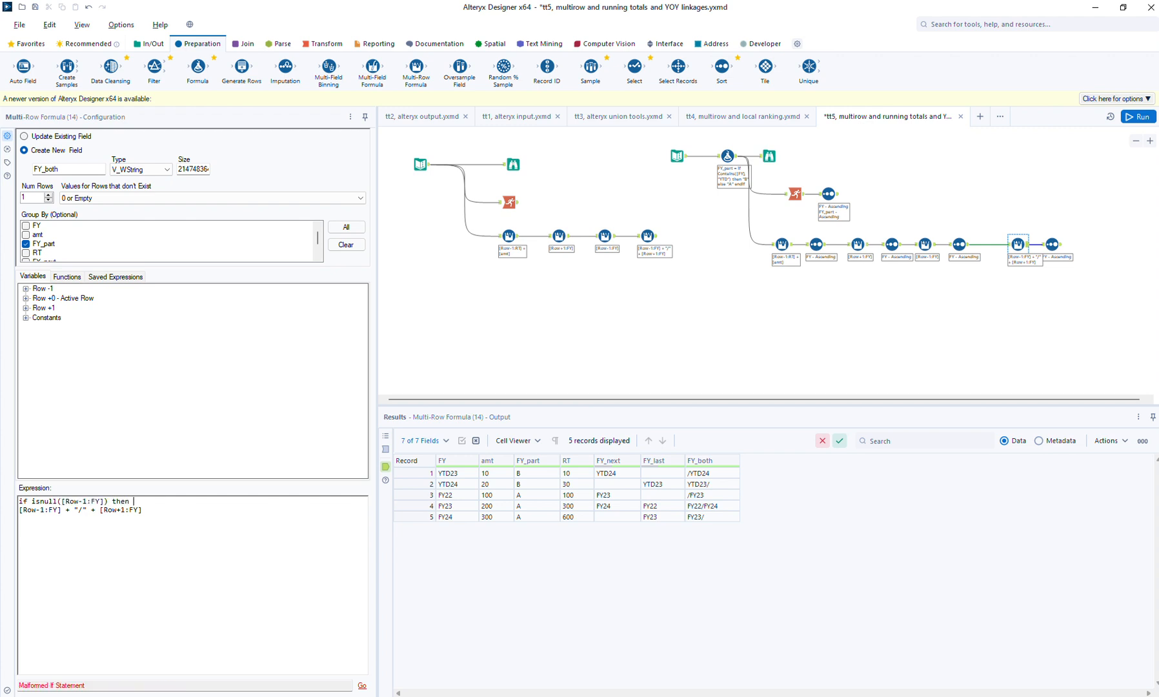
text("xx" else)
click(66, 511)
key(Return)
key(BackSpace)
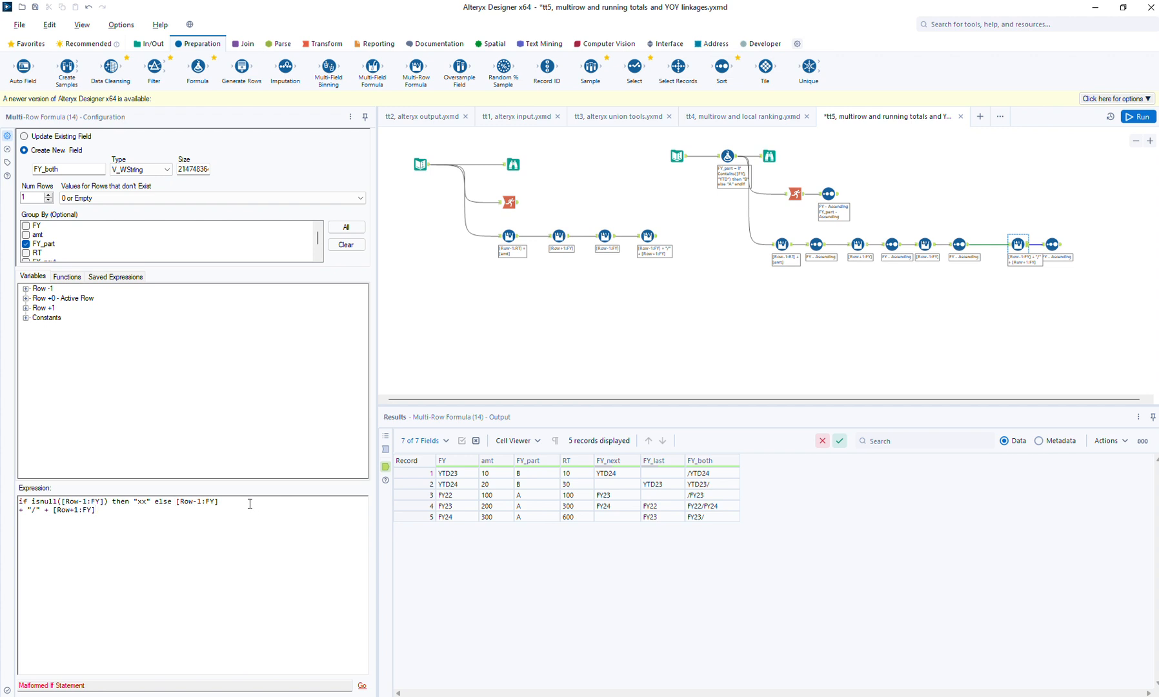
text(end)
- Write the next-year part as if isnull([Row+1:FY]) then "xx" else [Row+1:FY] endif, and close the previous-year condition with endif
key(Return)
key(Return)
key(Down)
key(shift+End)
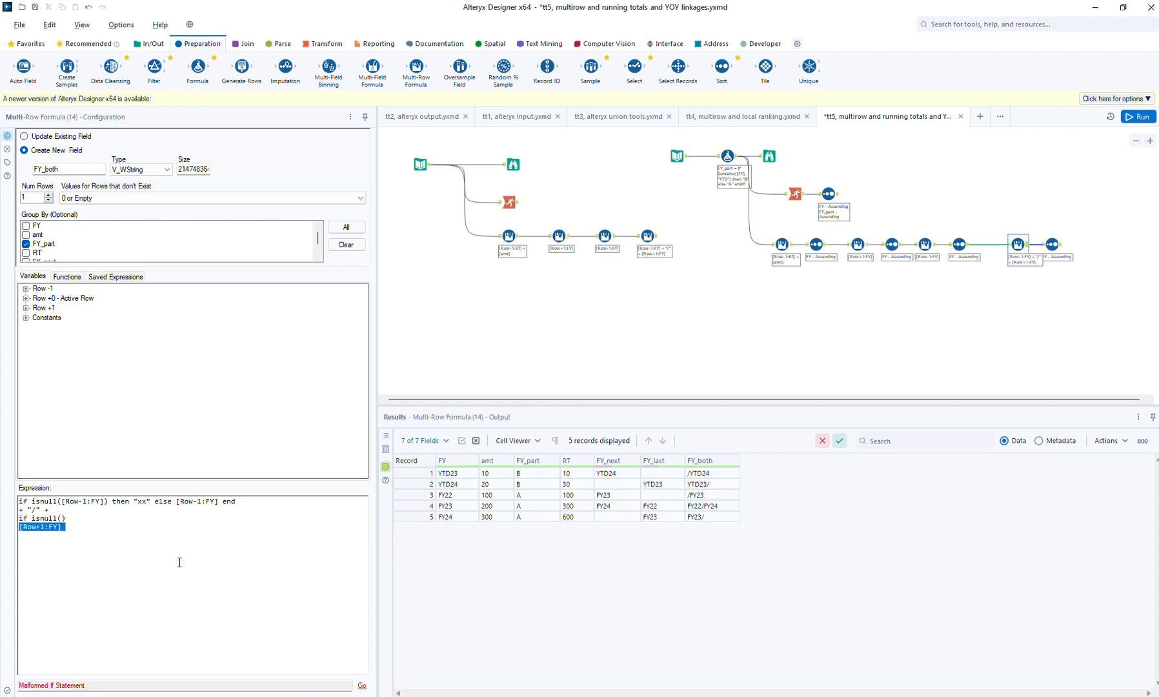
click(149, 514)
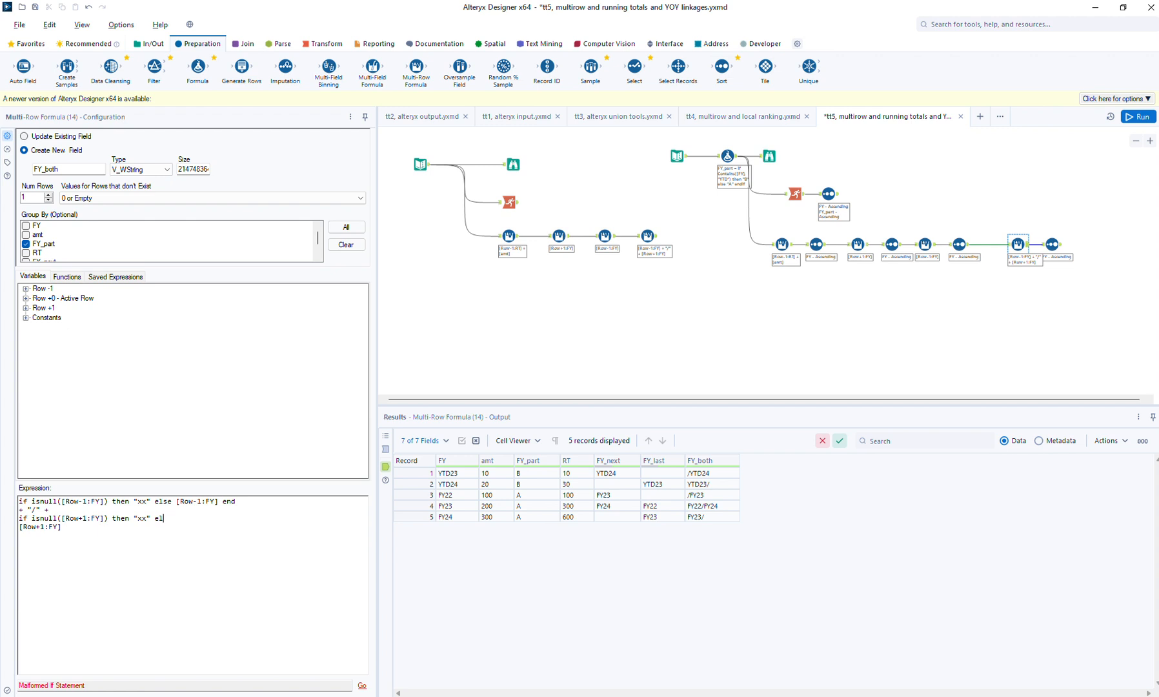
key(BackSpace)
text(if)
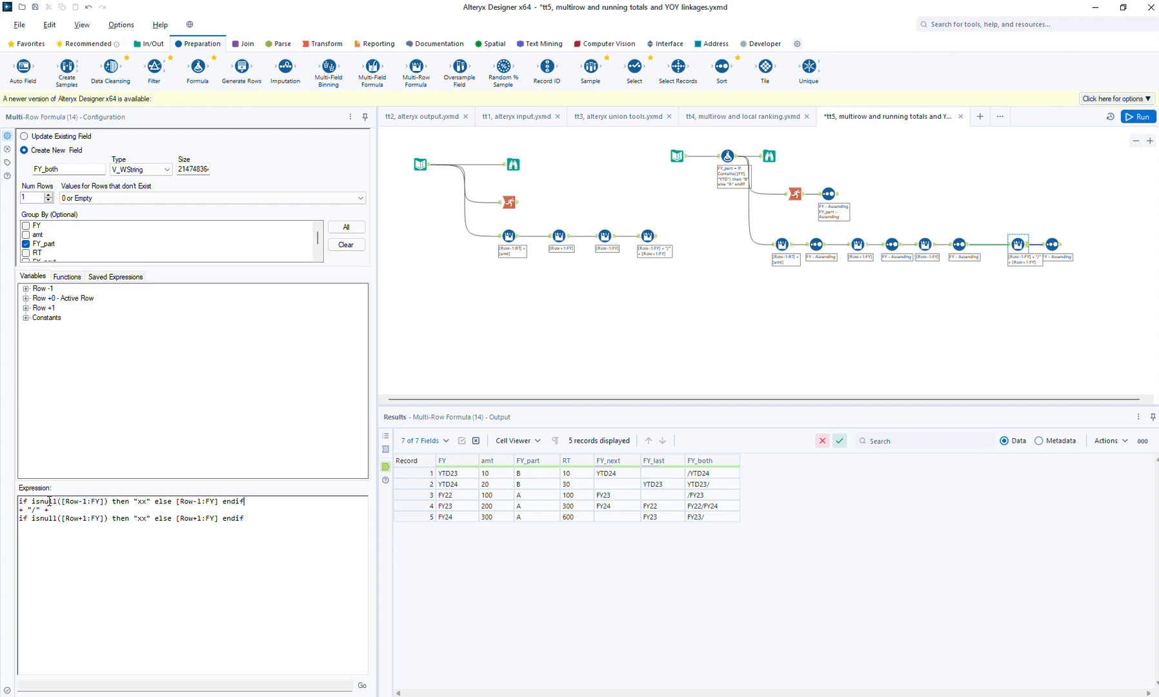
- Set the FY_both formula's values for rows that don't exist to NULL, run the workflow, and view the last Sort tool's output
click(123, 200)
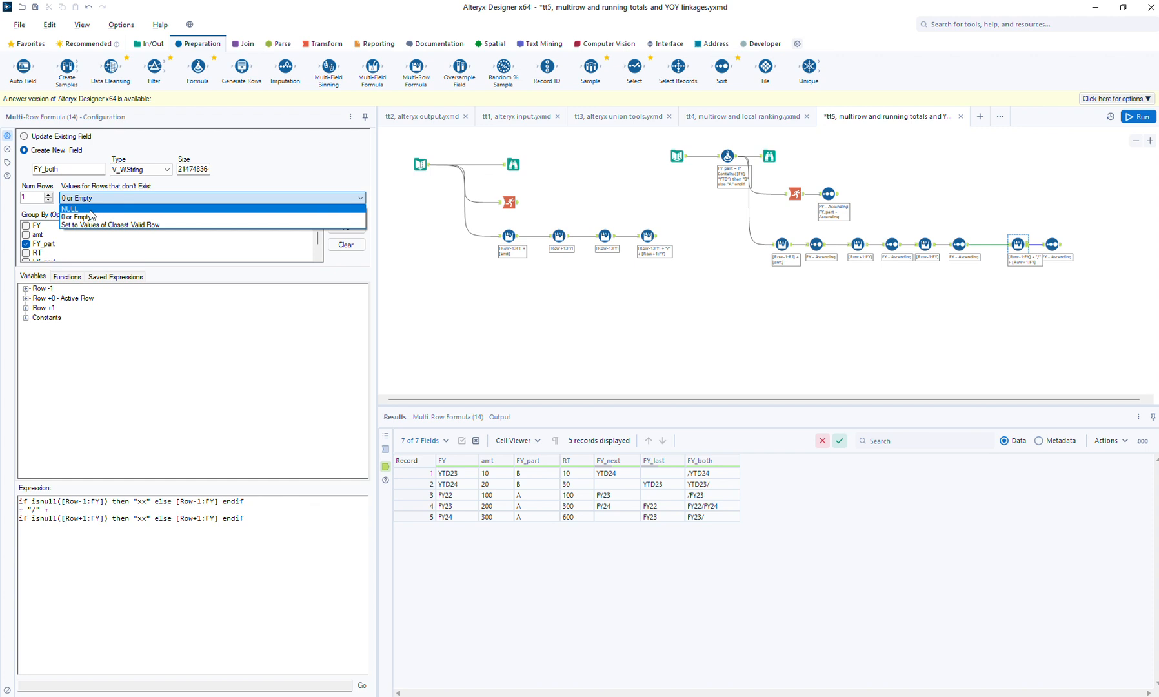
click(76, 210)
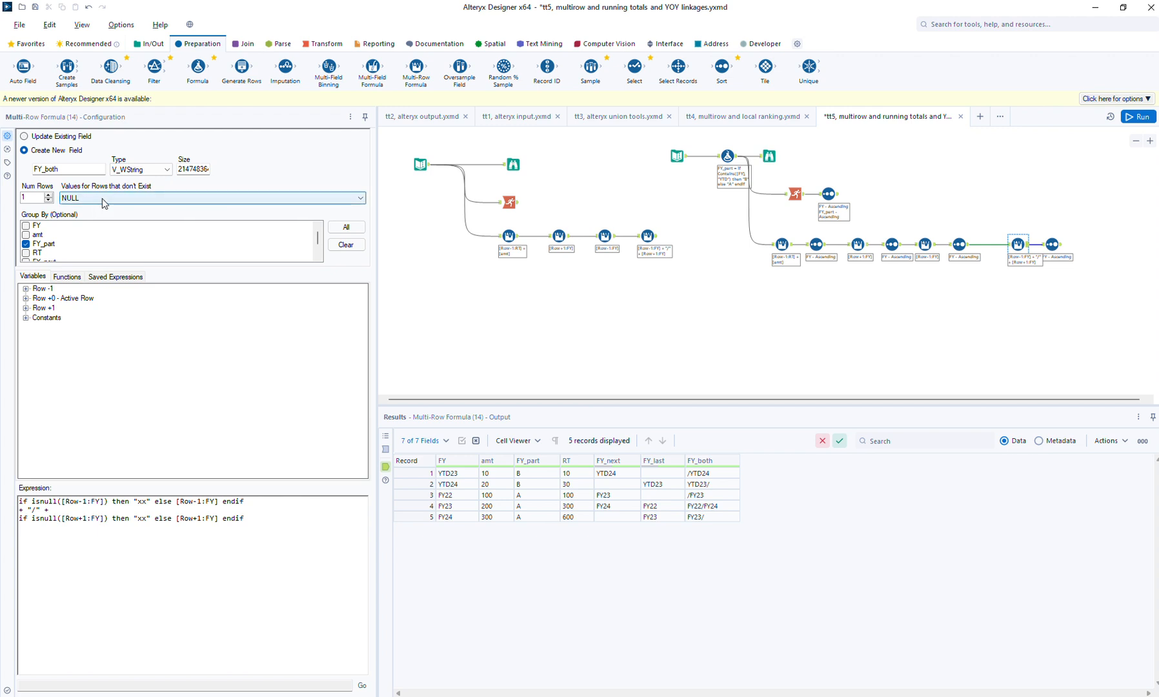
click(1138, 117)
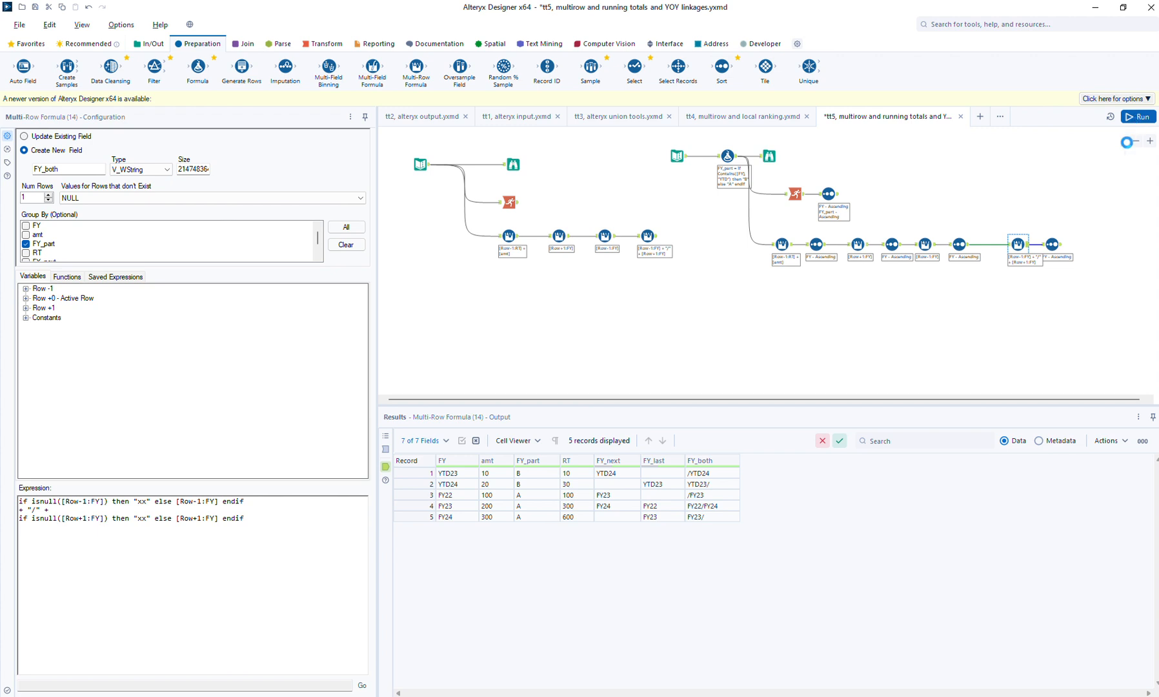
click(1059, 248)
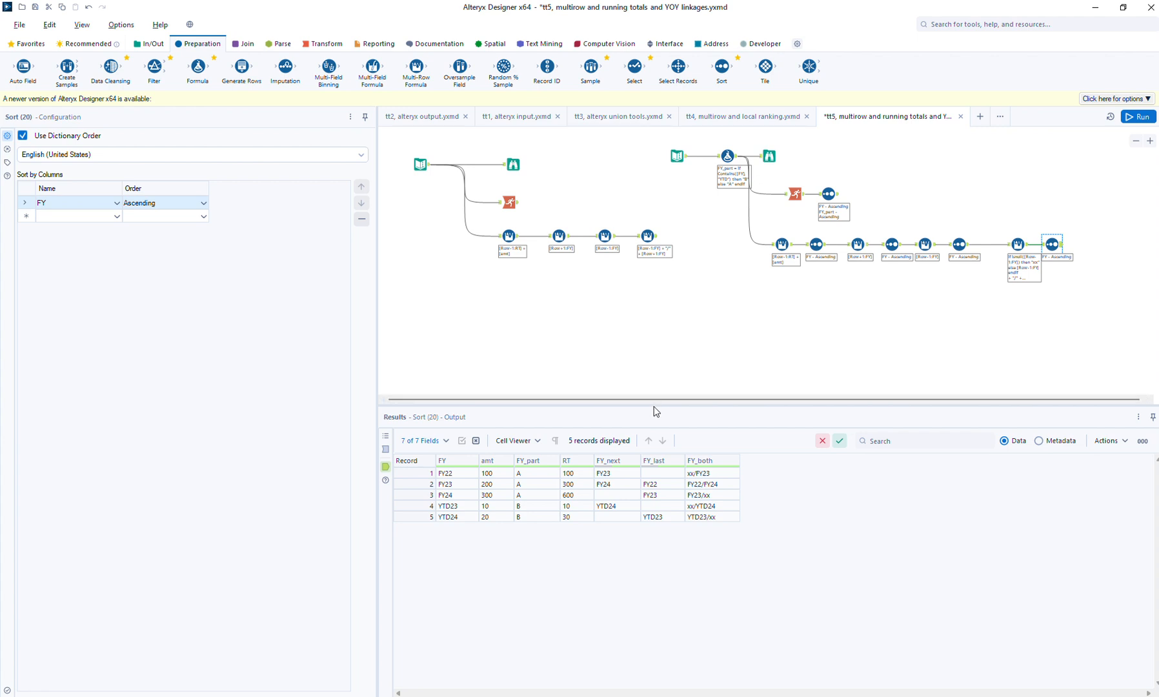
- Move the whole copied workflow branch beneath the original one, aligned with its input tool
drag(665, 143, 1121, 324)
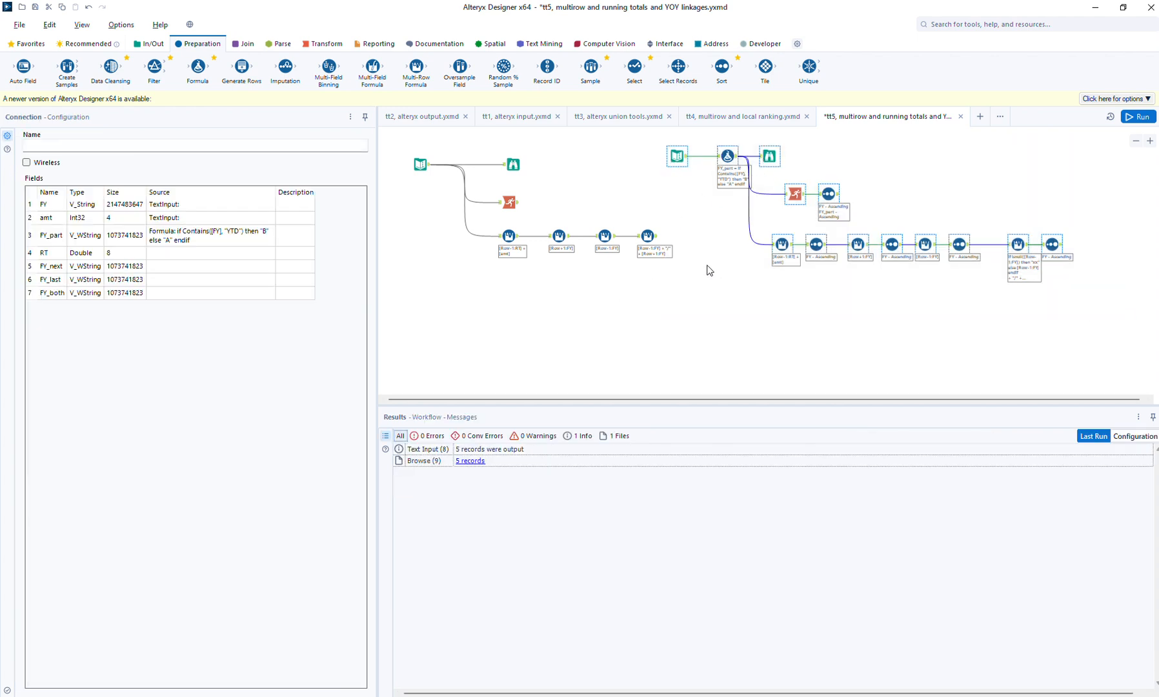
click(1137, 141)
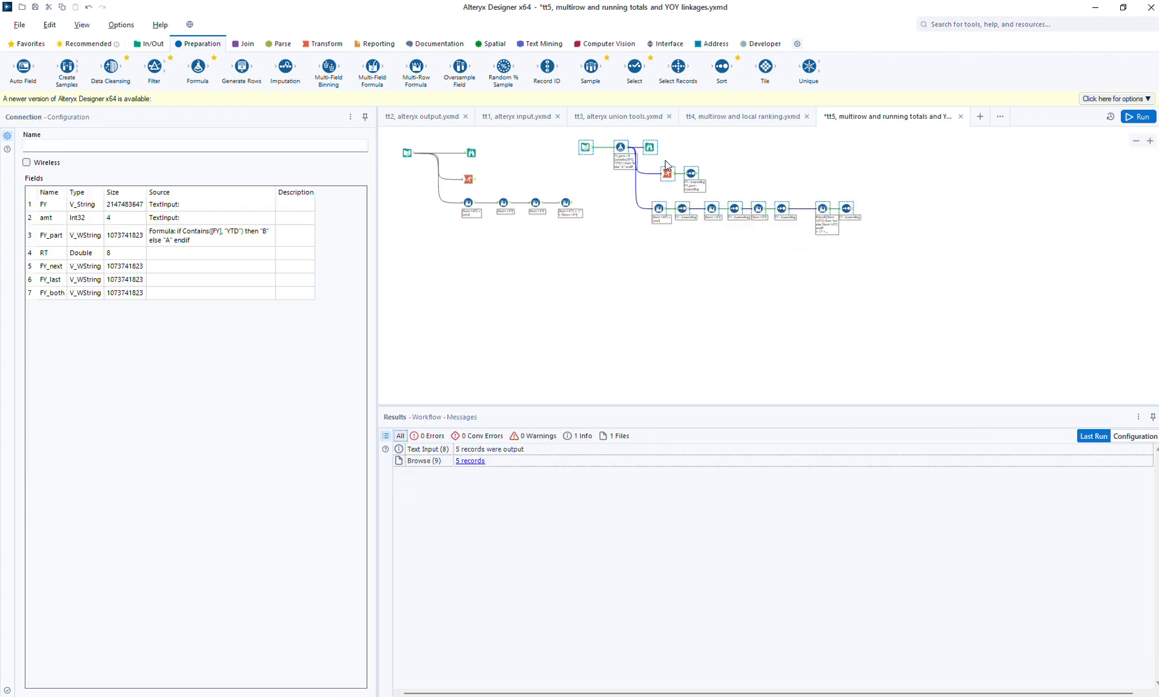
drag(667, 165, 488, 287)
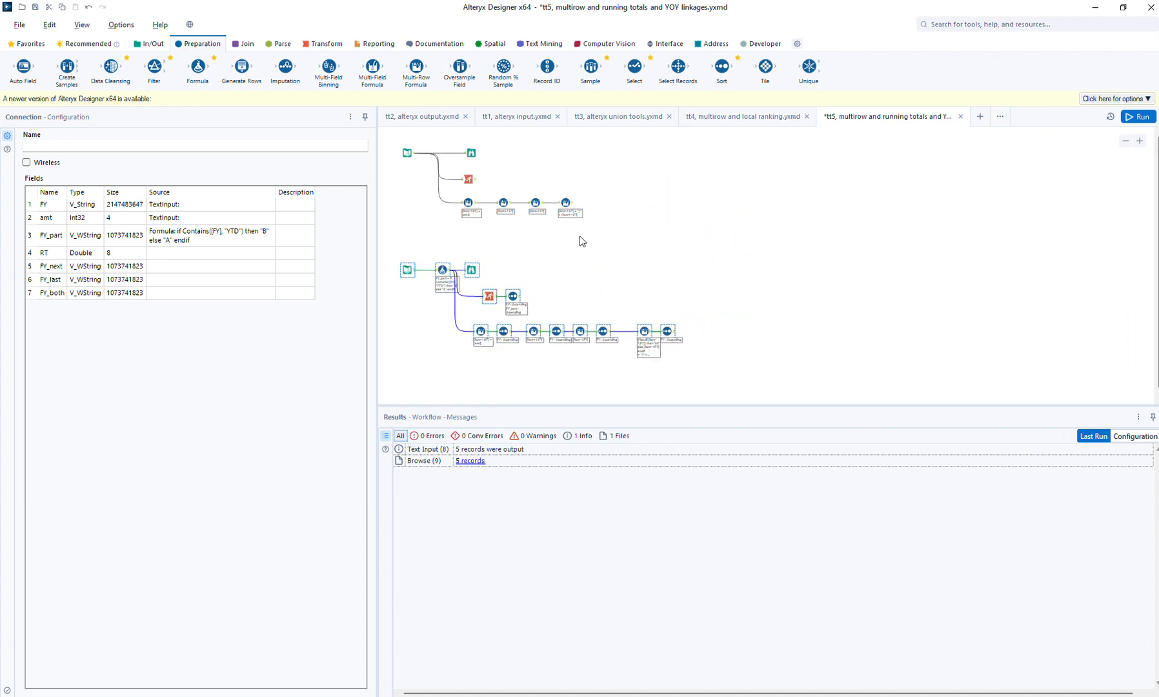
- Review the original branch's Running Total output and its last Multi-Row Formula's FY_both output
click(634, 213)
click(471, 179)
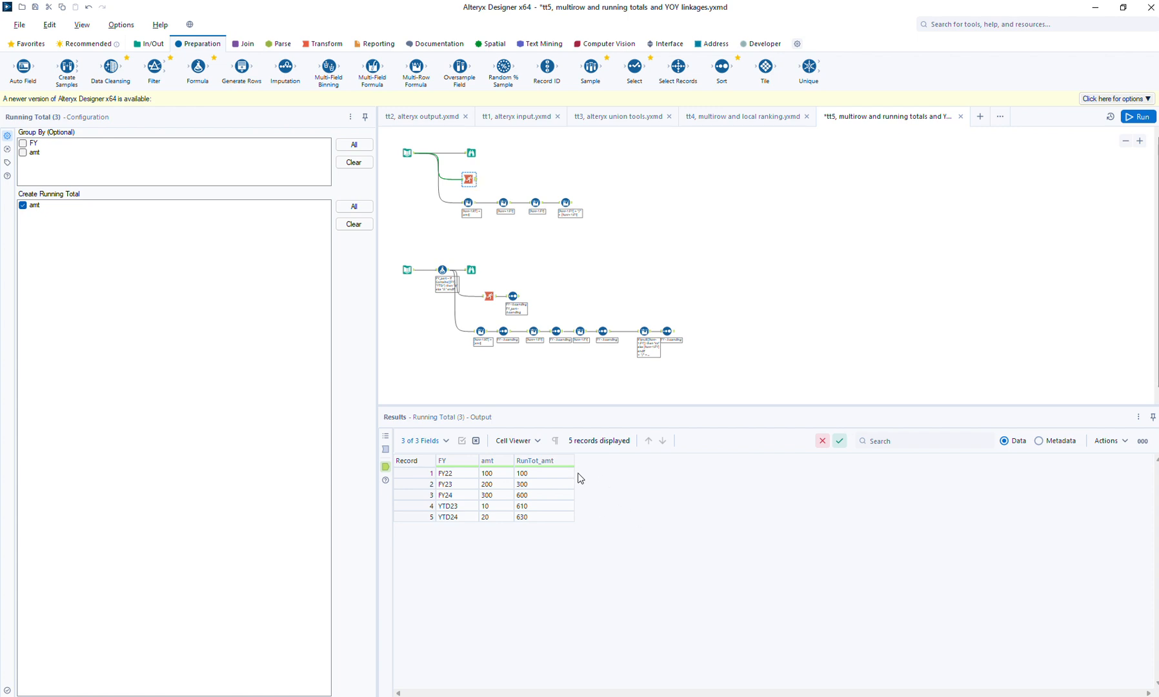
click(566, 203)
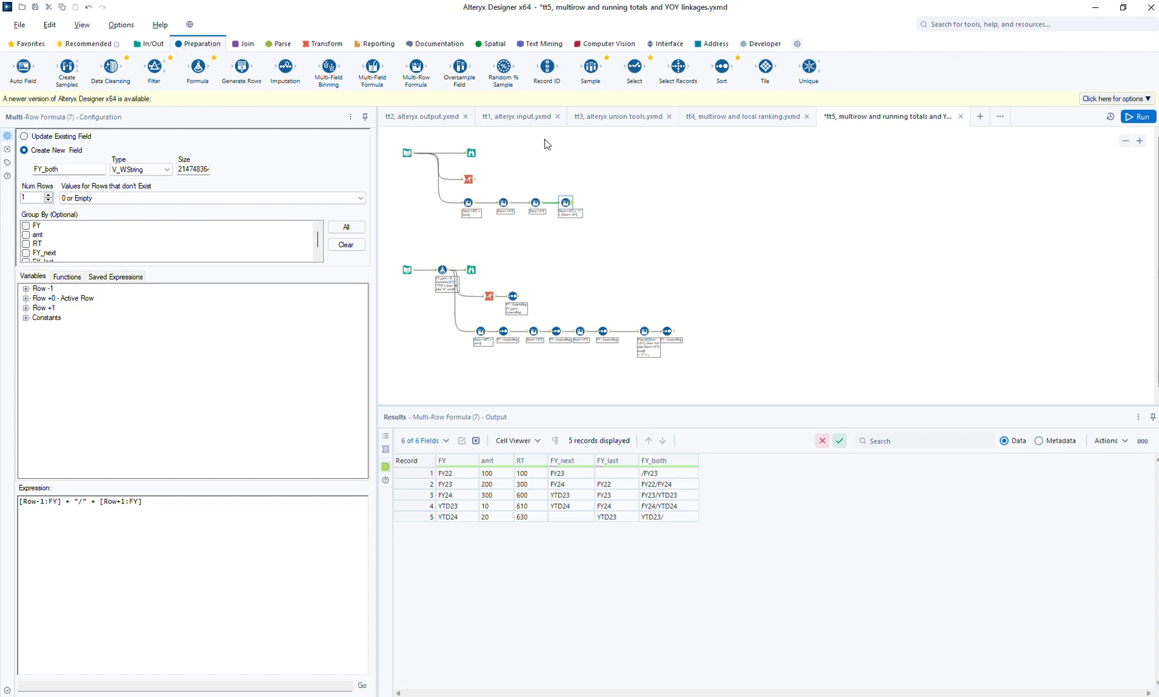
click(639, 214)
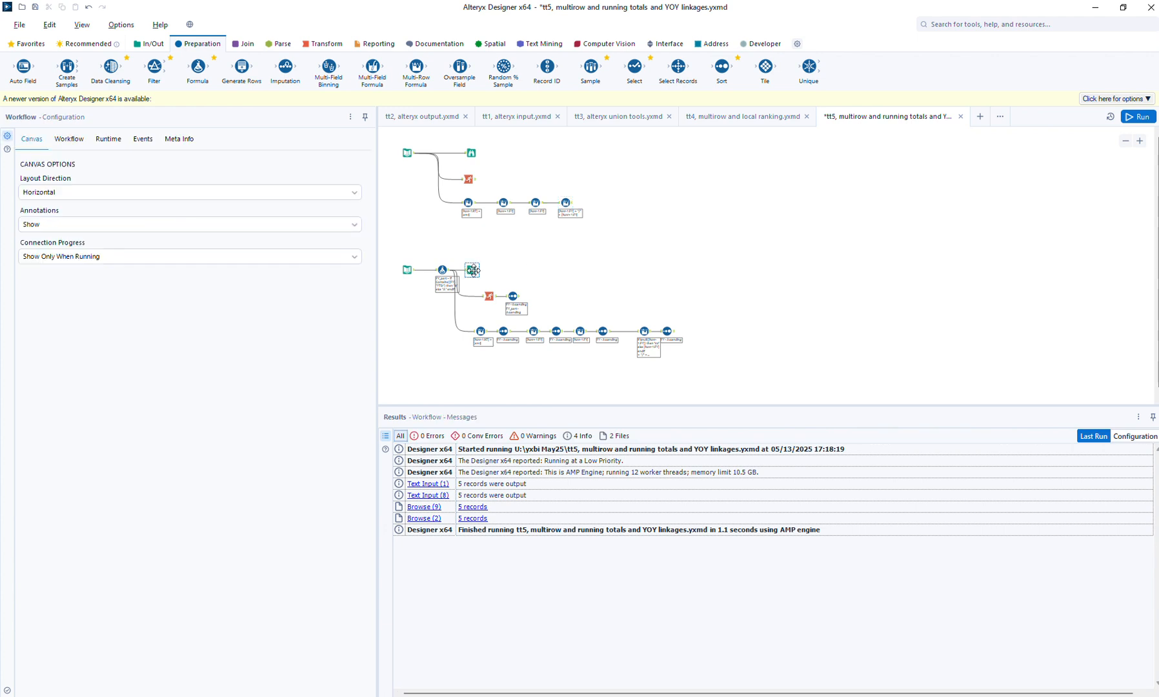
- Review the copied branch's FY_part assignments and its running total grouped by FY_part, through to the Sort tool's output
click(471, 270)
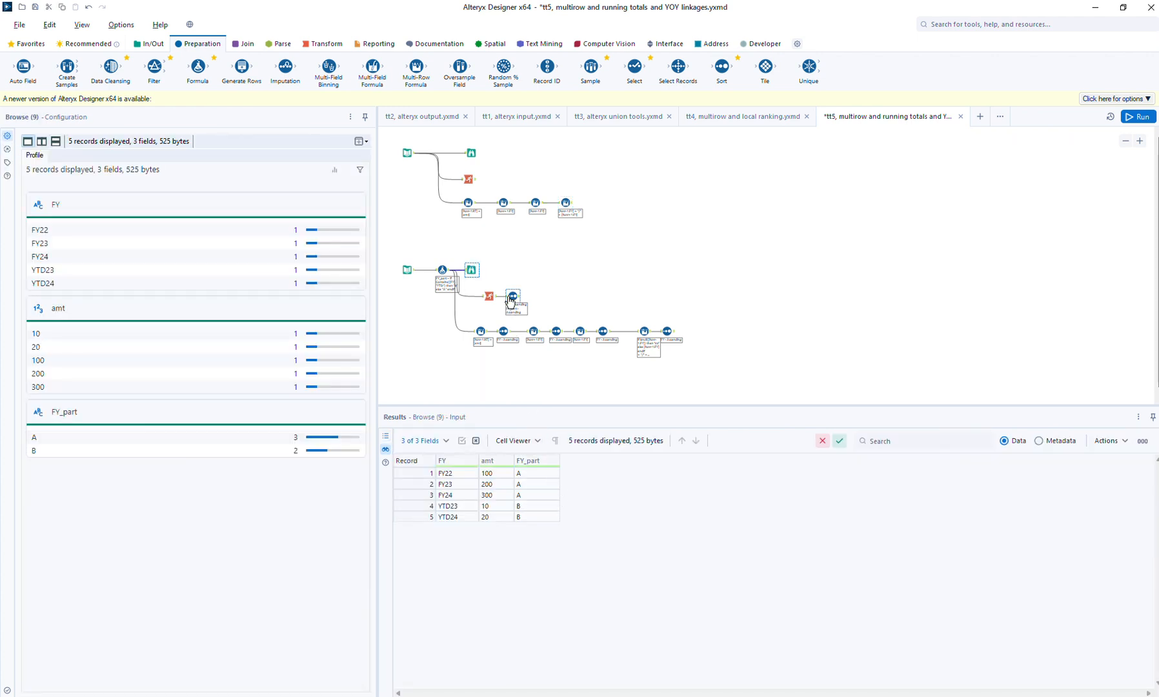
click(443, 270)
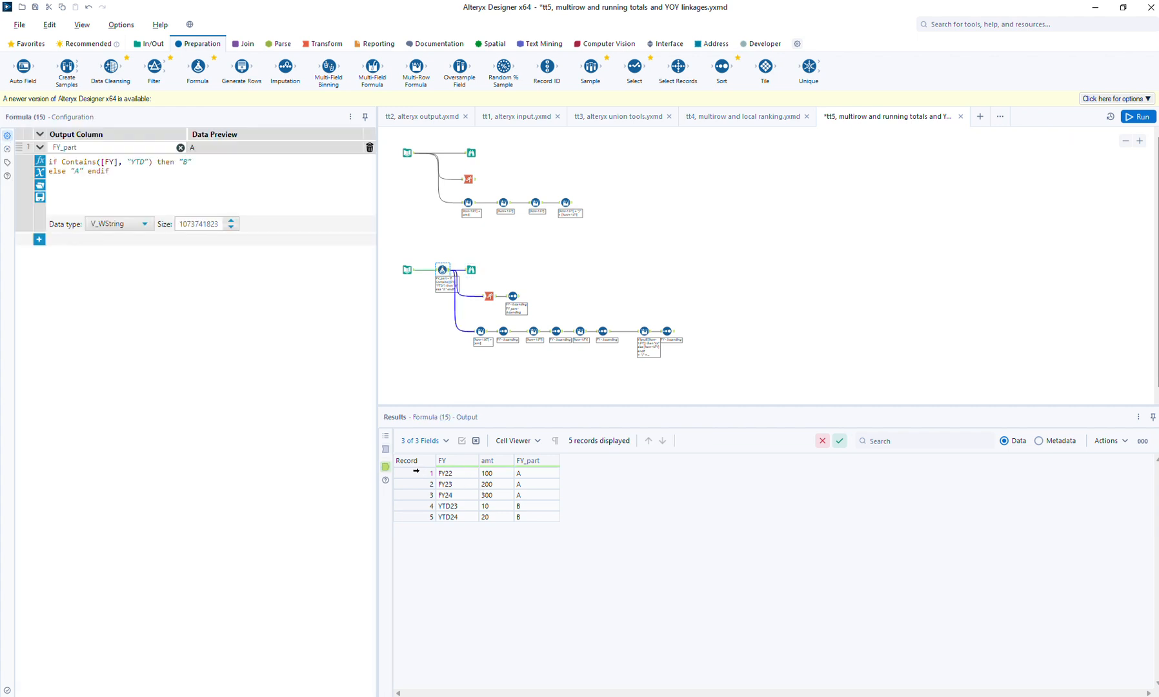
drag(408, 473, 409, 495)
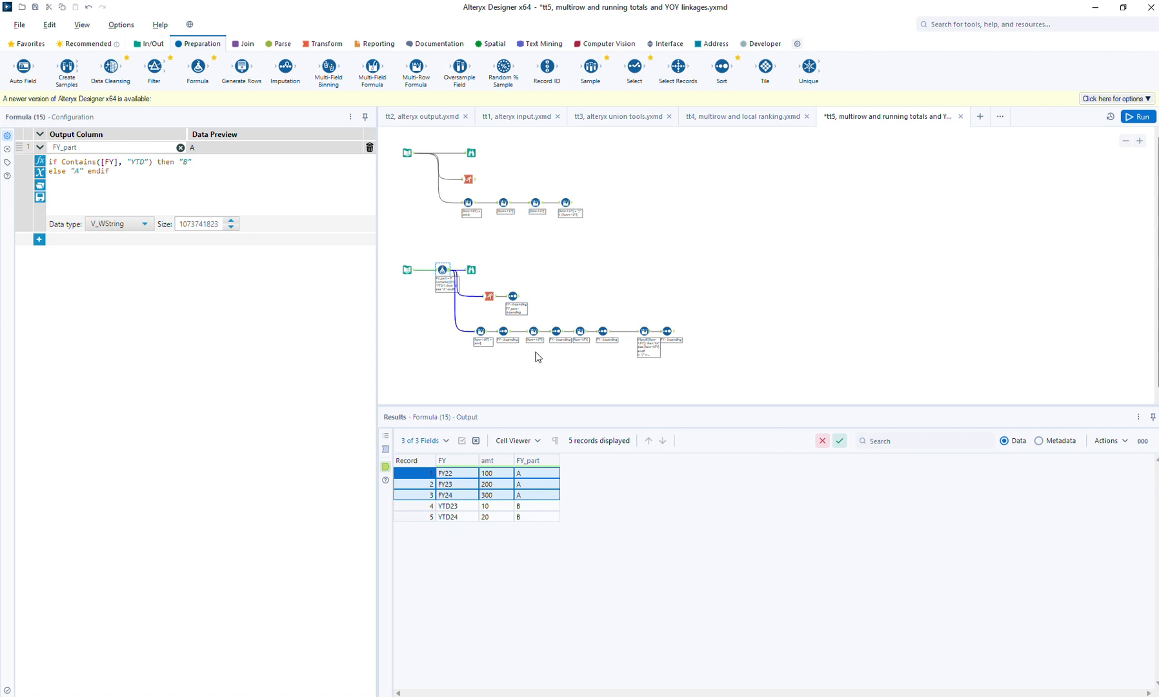
click(490, 298)
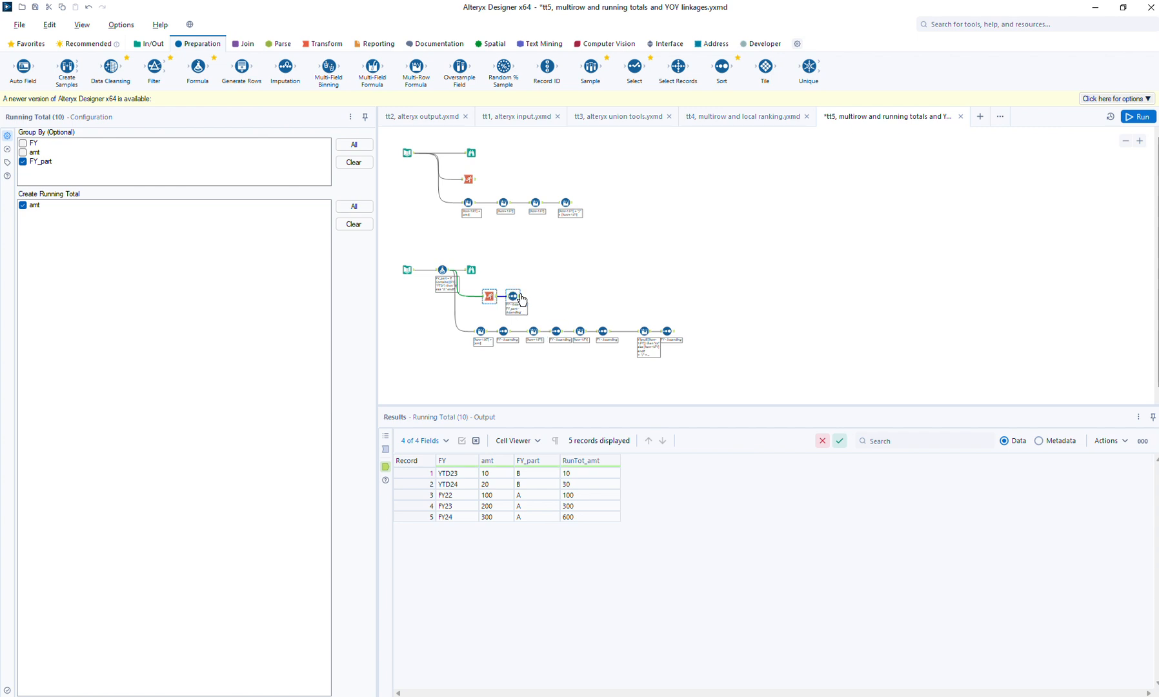
click(514, 295)
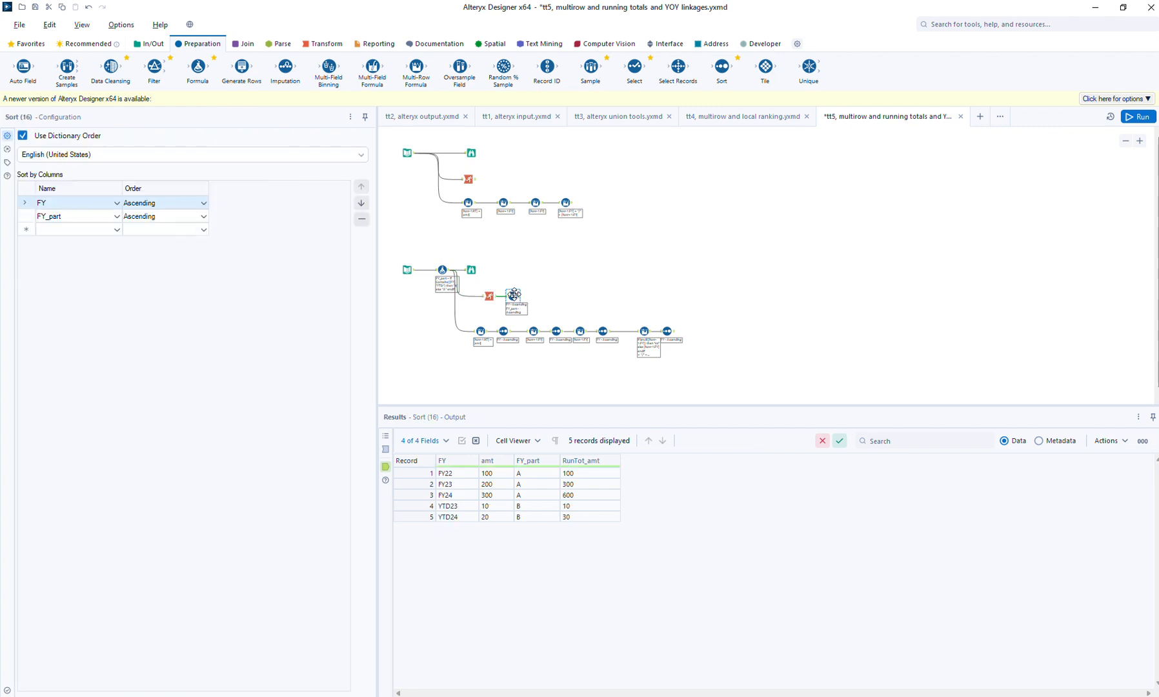